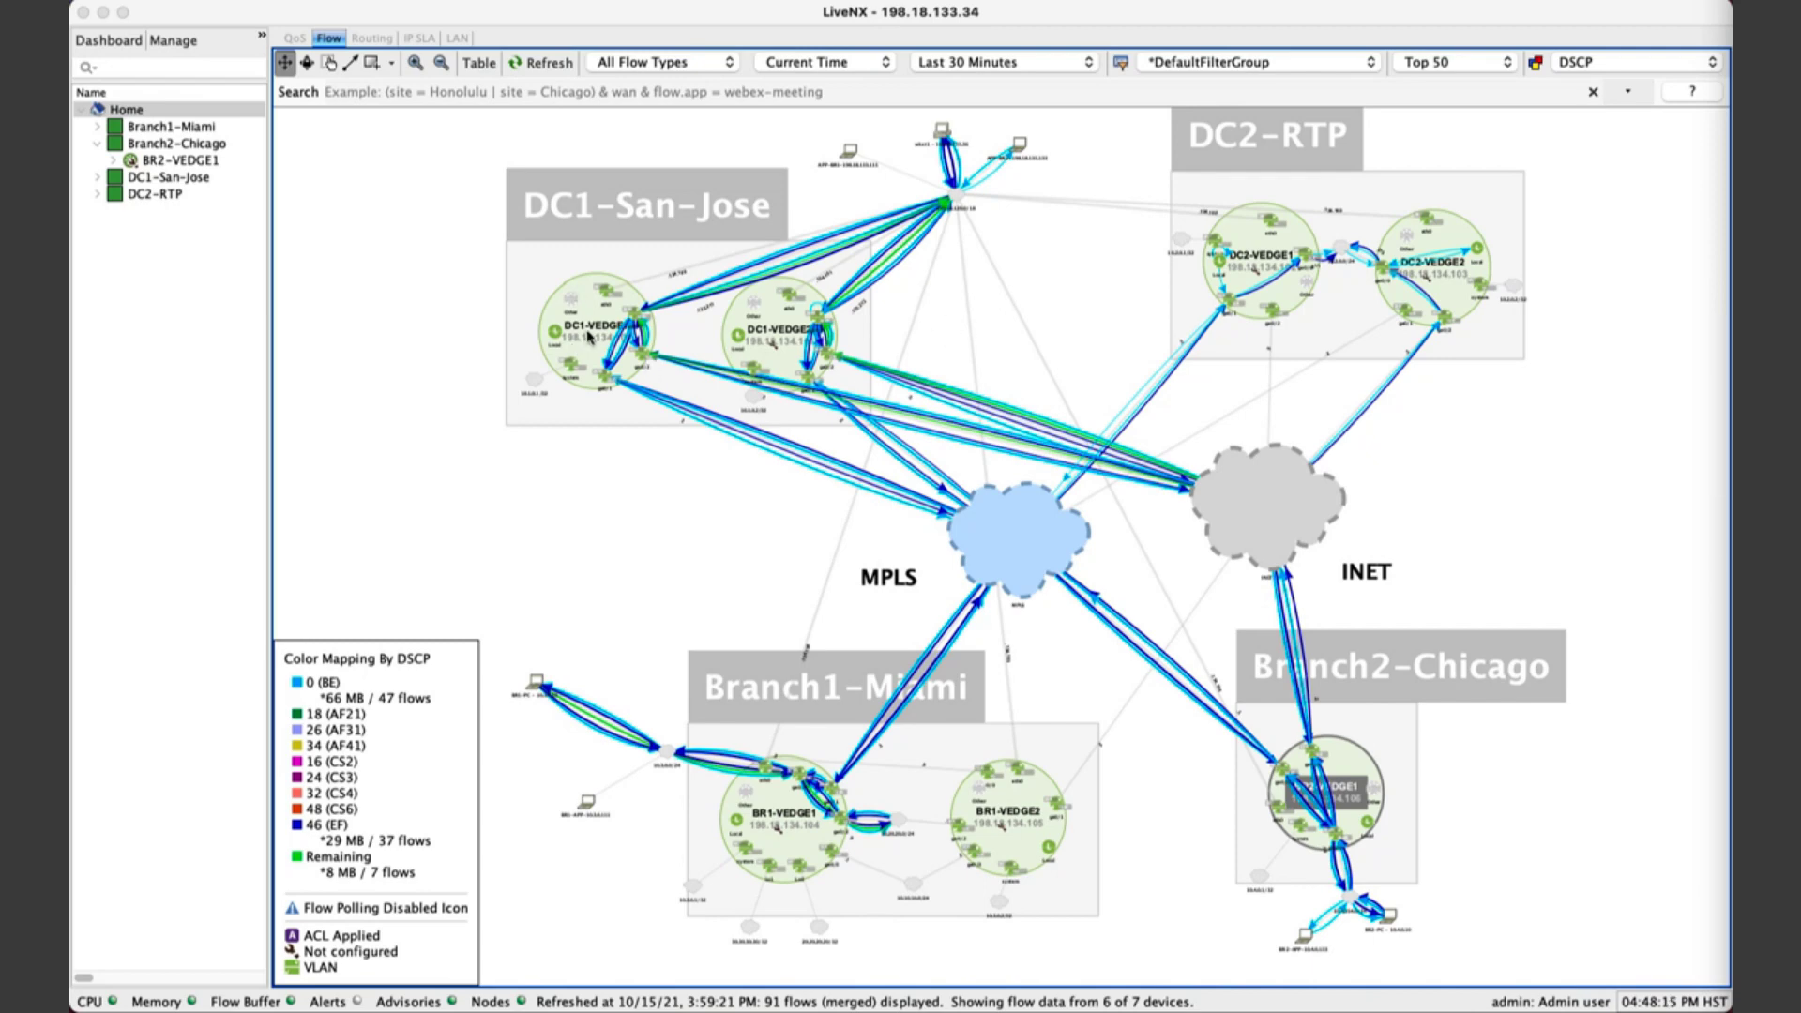
{"action": "left_click", "coordinate": [589, 335]}
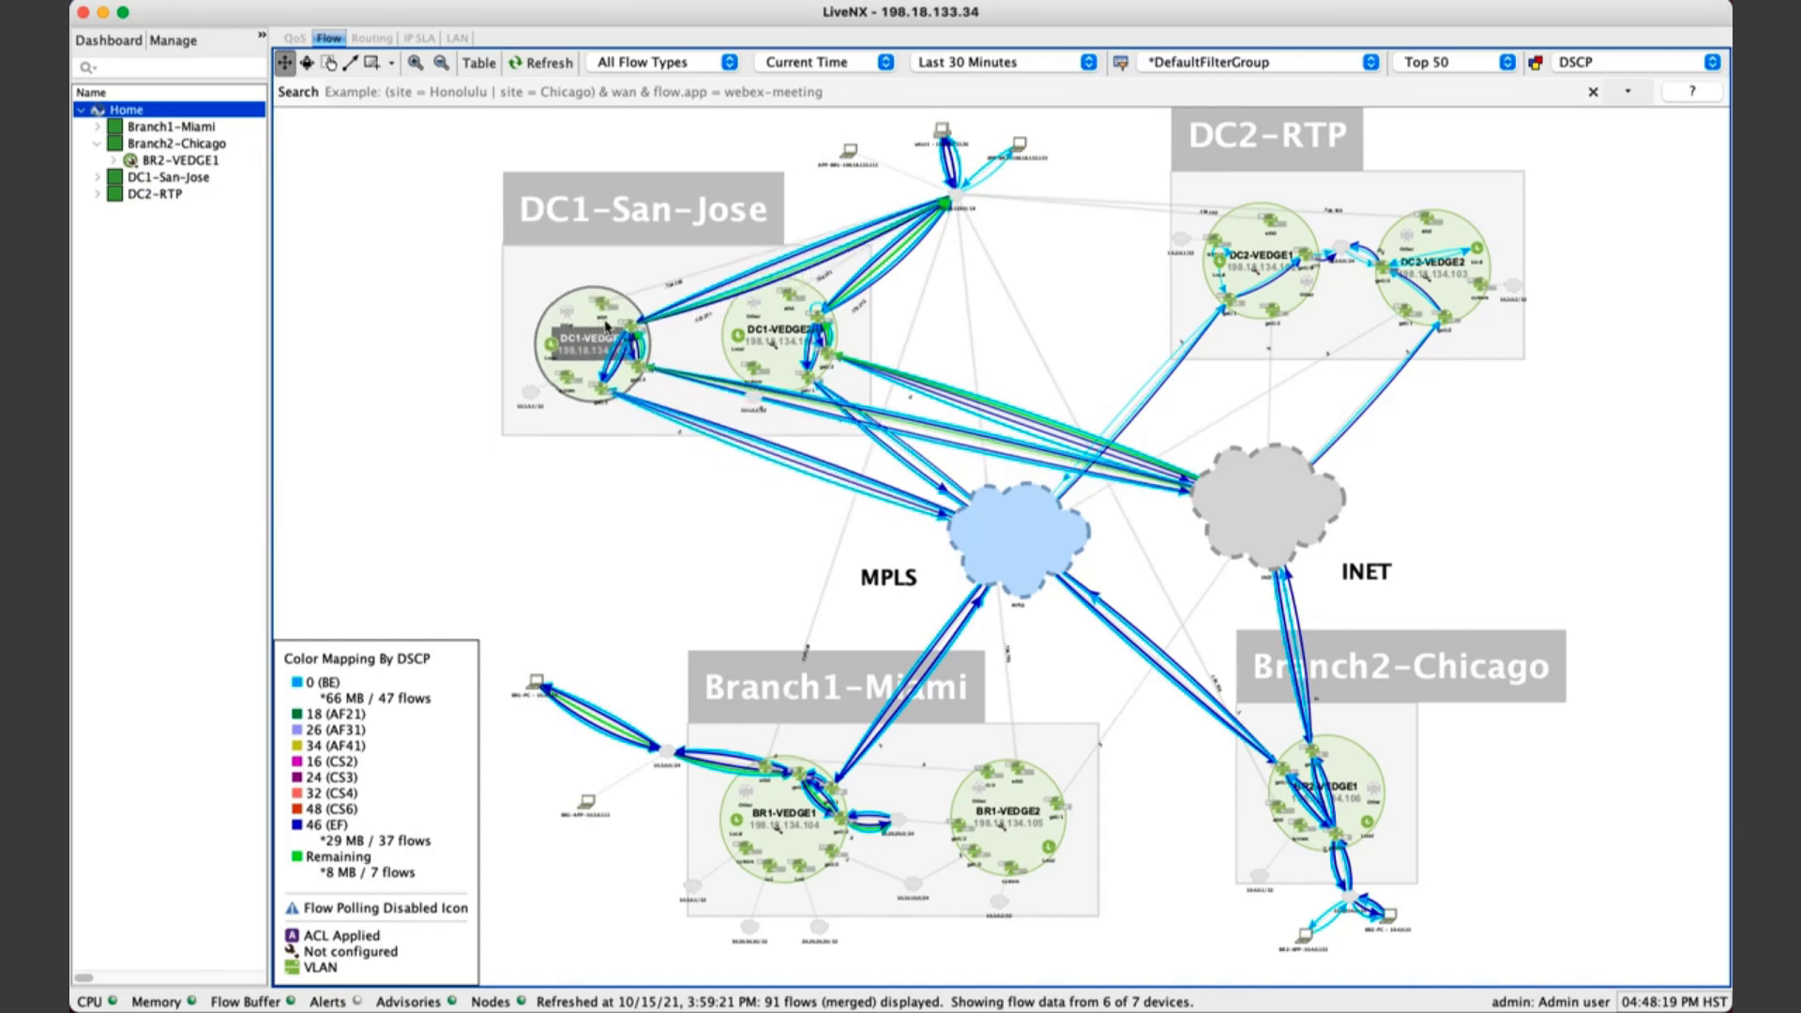
{"action": "left_click", "coordinate": [665, 271]}
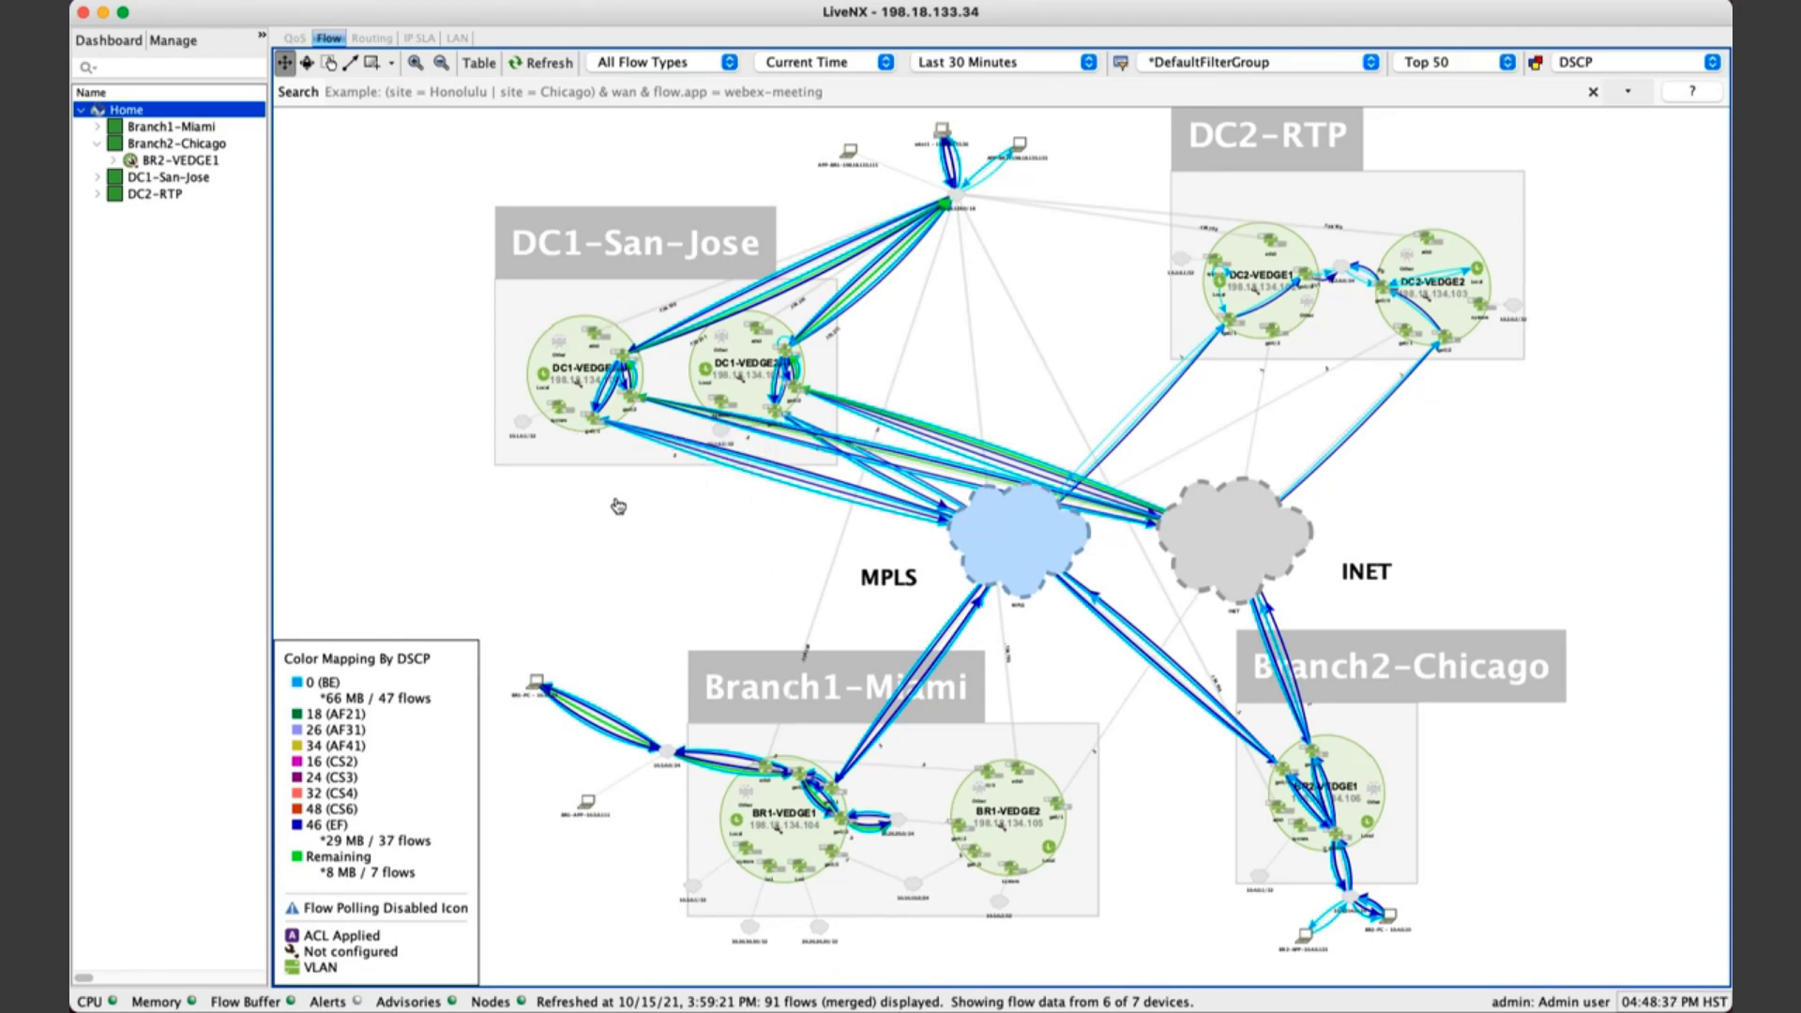
- Zoom in on DC1-VEDGE1's ge0/1 and ge0/2 interfaces, then zoom back out to the whole node
{"action": "scroll", "coordinate": [618, 506], "scroll_direction": "up", "scroll_amount": 2}
{"action": "scroll", "coordinate": [749, 598], "scroll_direction": "up", "scroll_amount": 2}
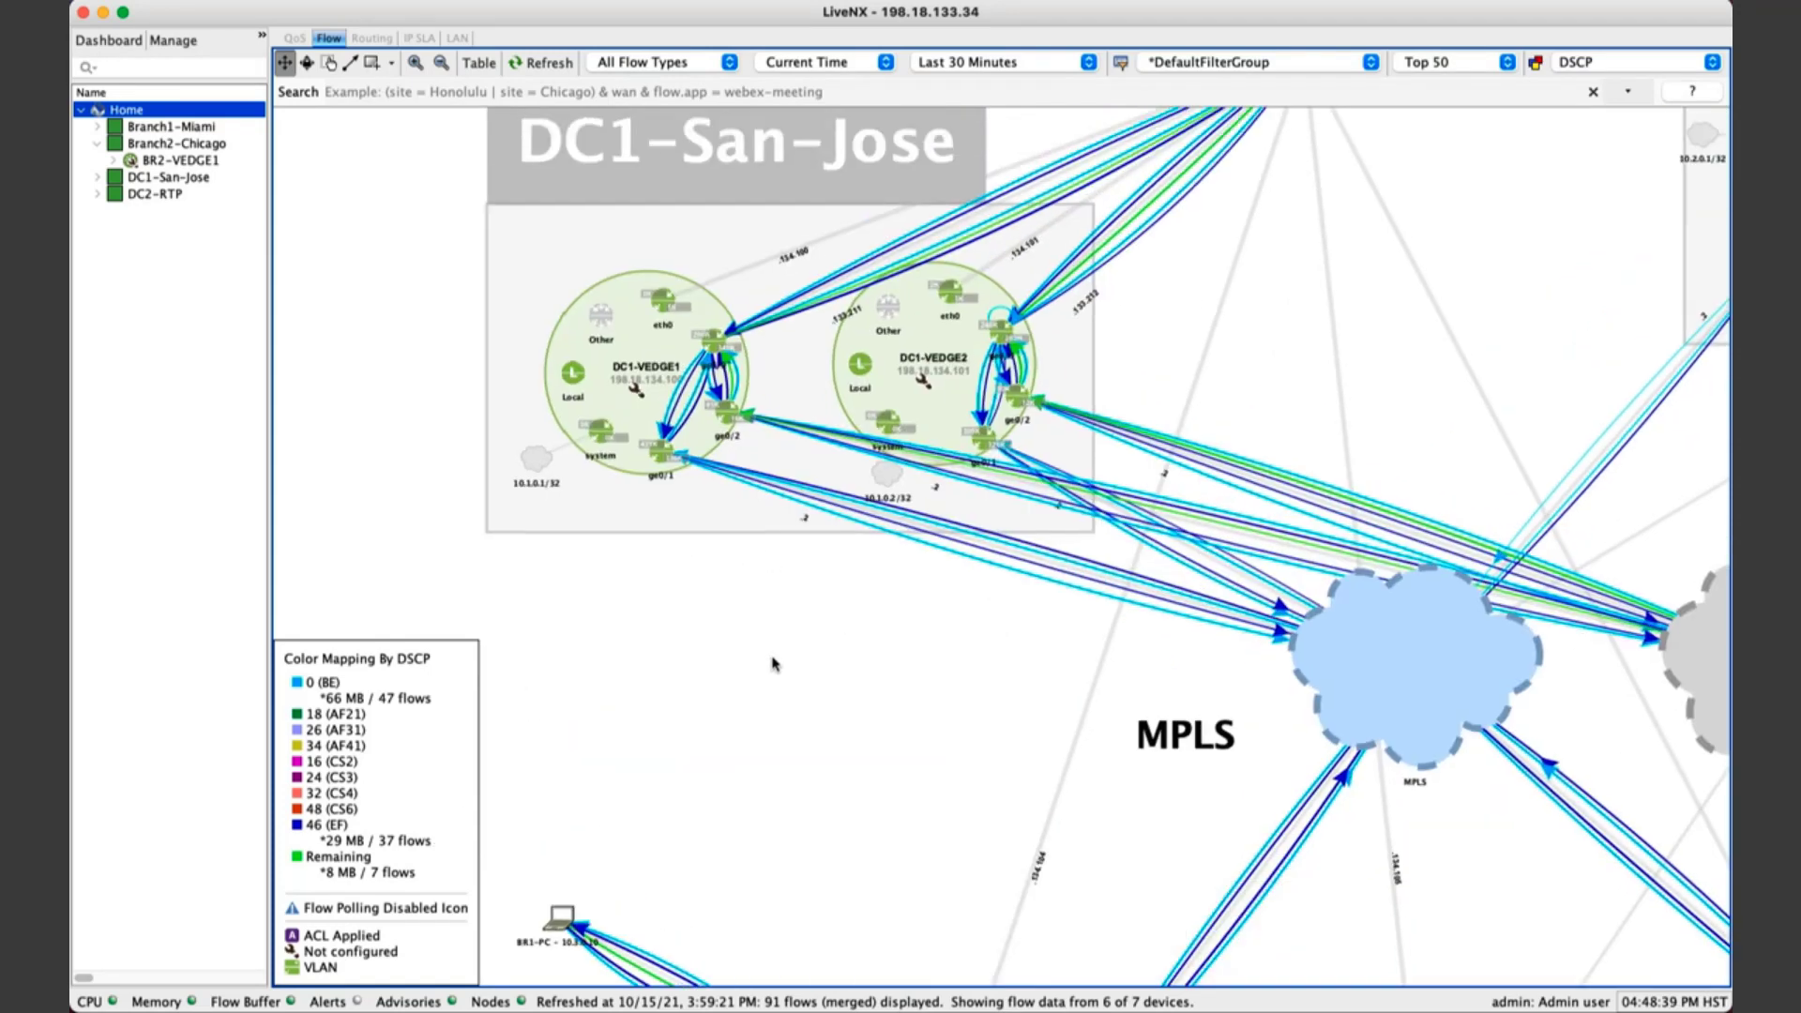
{"action": "scroll", "coordinate": [775, 665], "scroll_direction": "up", "scroll_amount": 2}
{"action": "scroll", "coordinate": [663, 588], "scroll_direction": "up", "scroll_amount": 2}
{"action": "scroll", "coordinate": [964, 816], "scroll_direction": "up", "scroll_amount": 1}
{"action": "scroll", "coordinate": [966, 831], "scroll_direction": "up", "scroll_amount": 3}
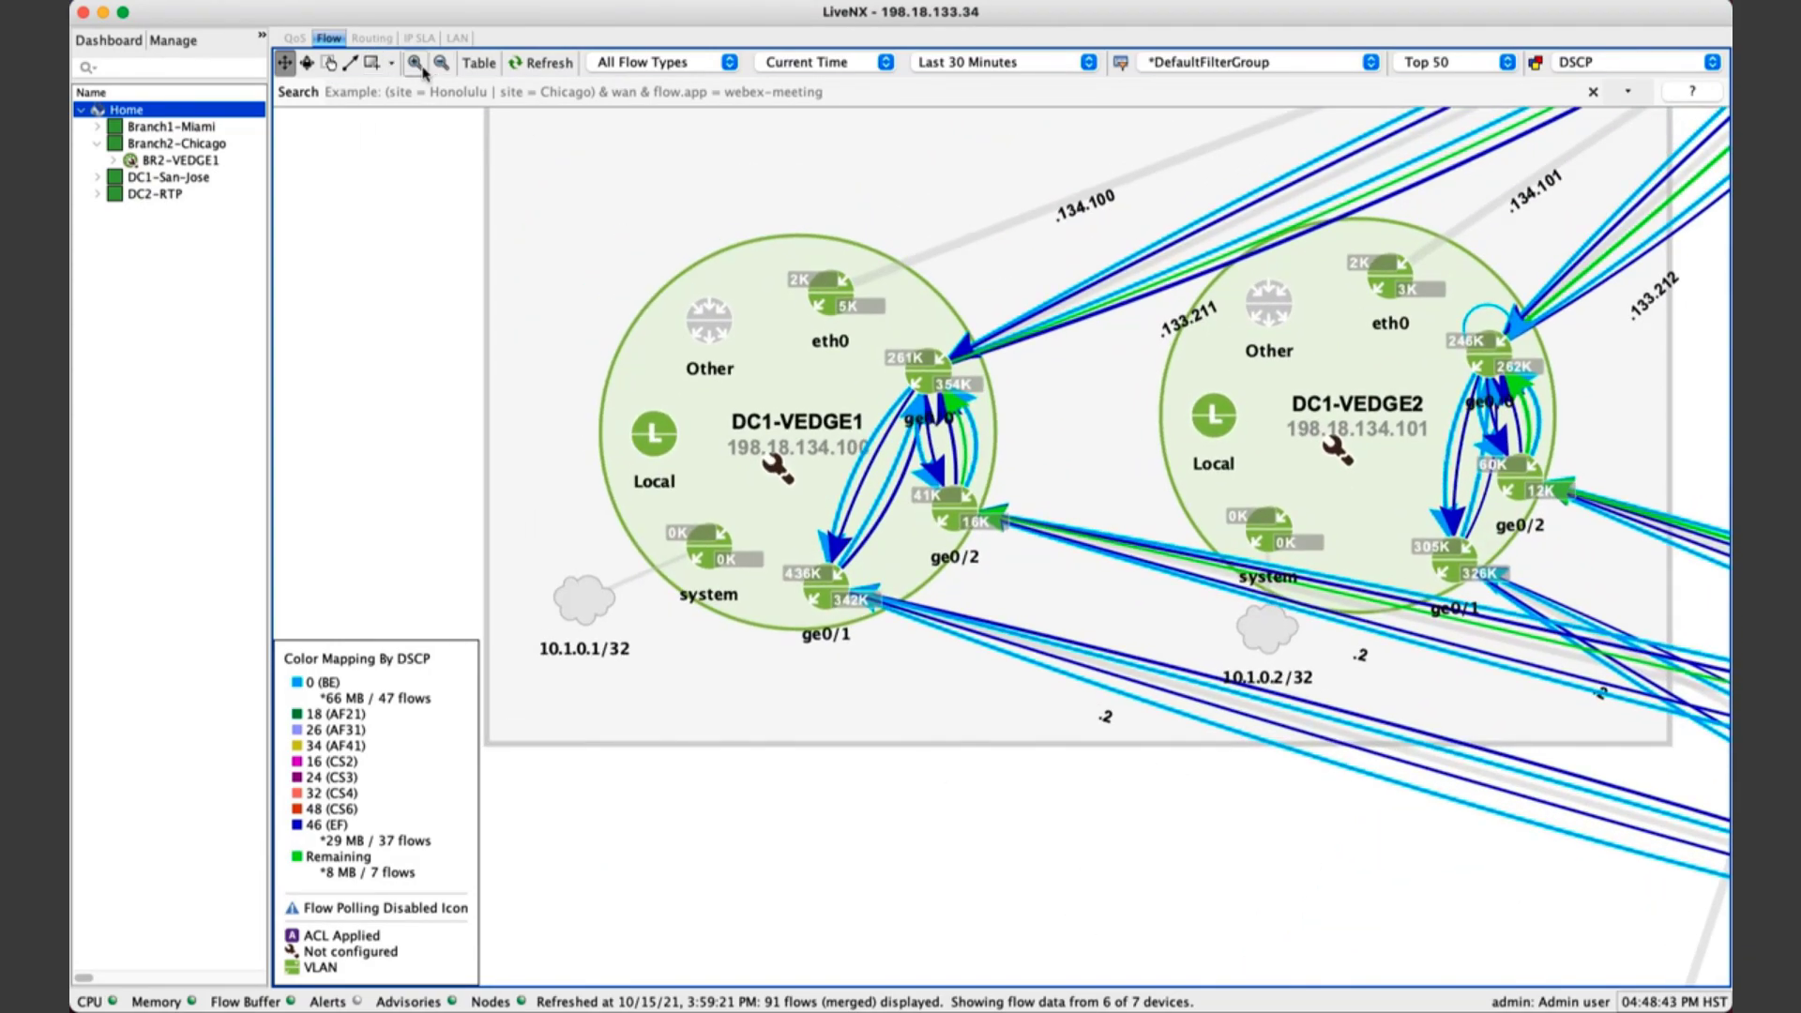
{"action": "left_click", "coordinate": [422, 71]}
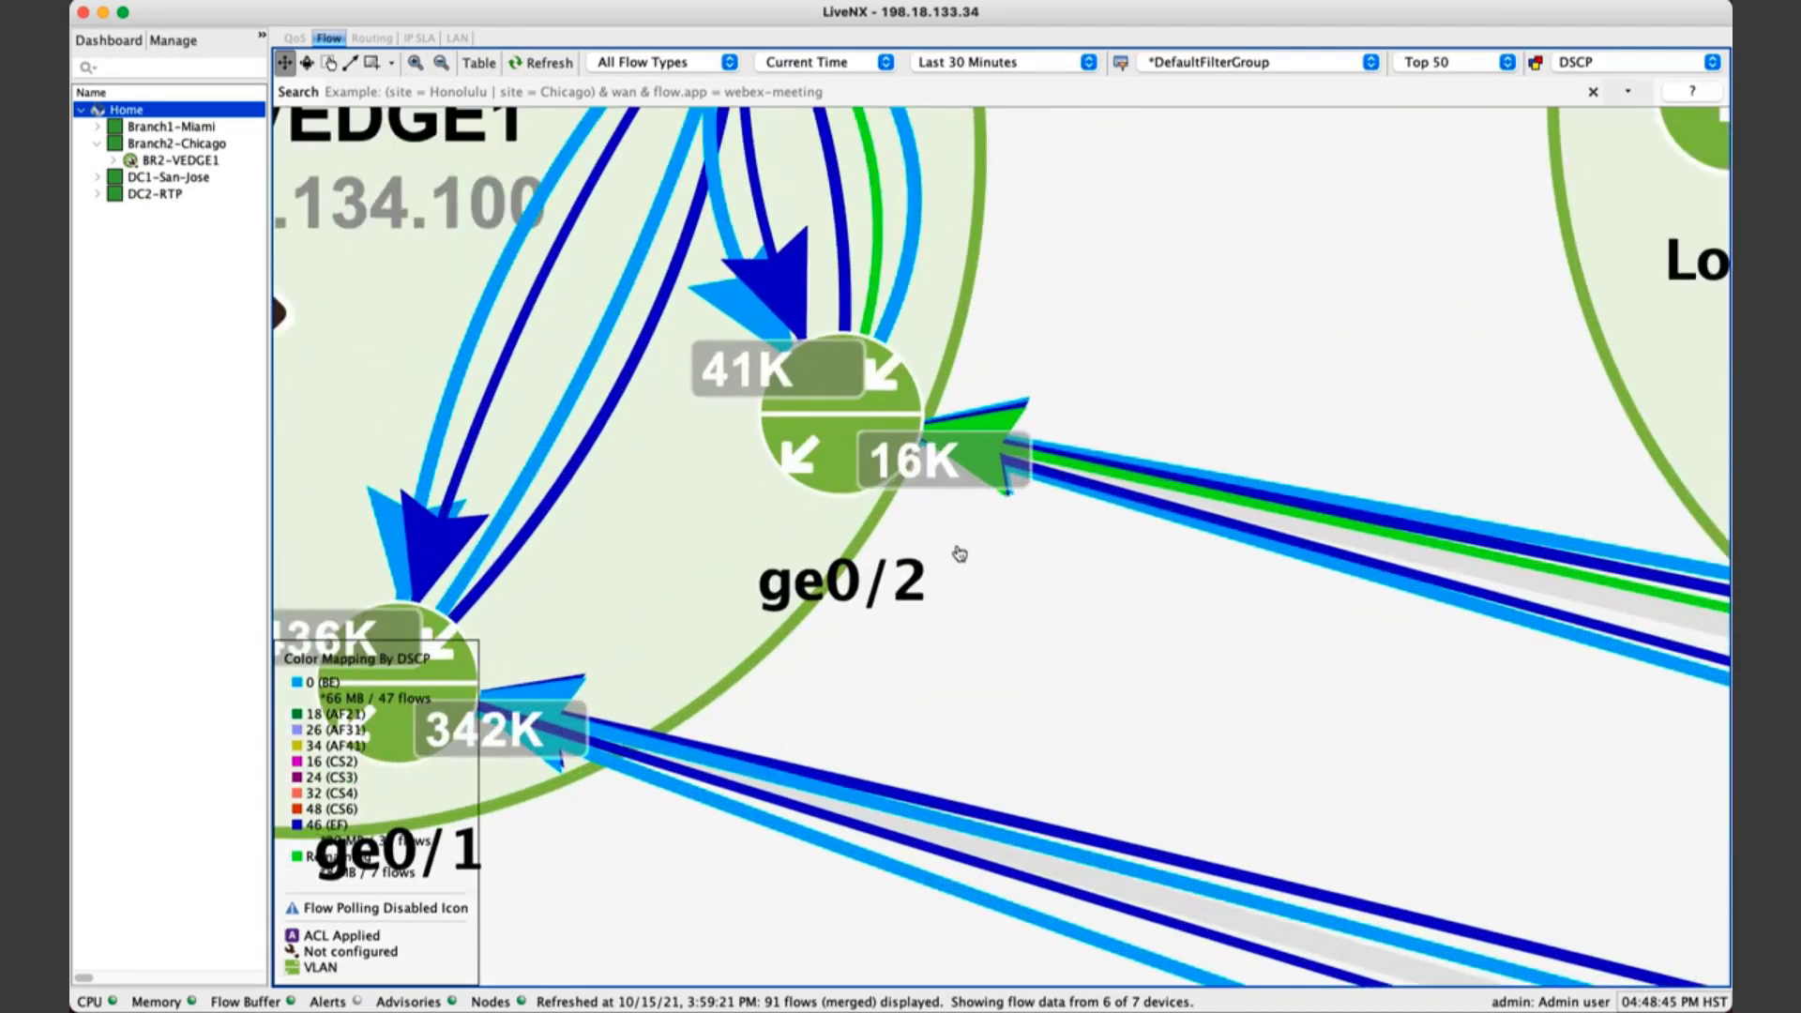
{"action": "left_click", "coordinate": [441, 64]}
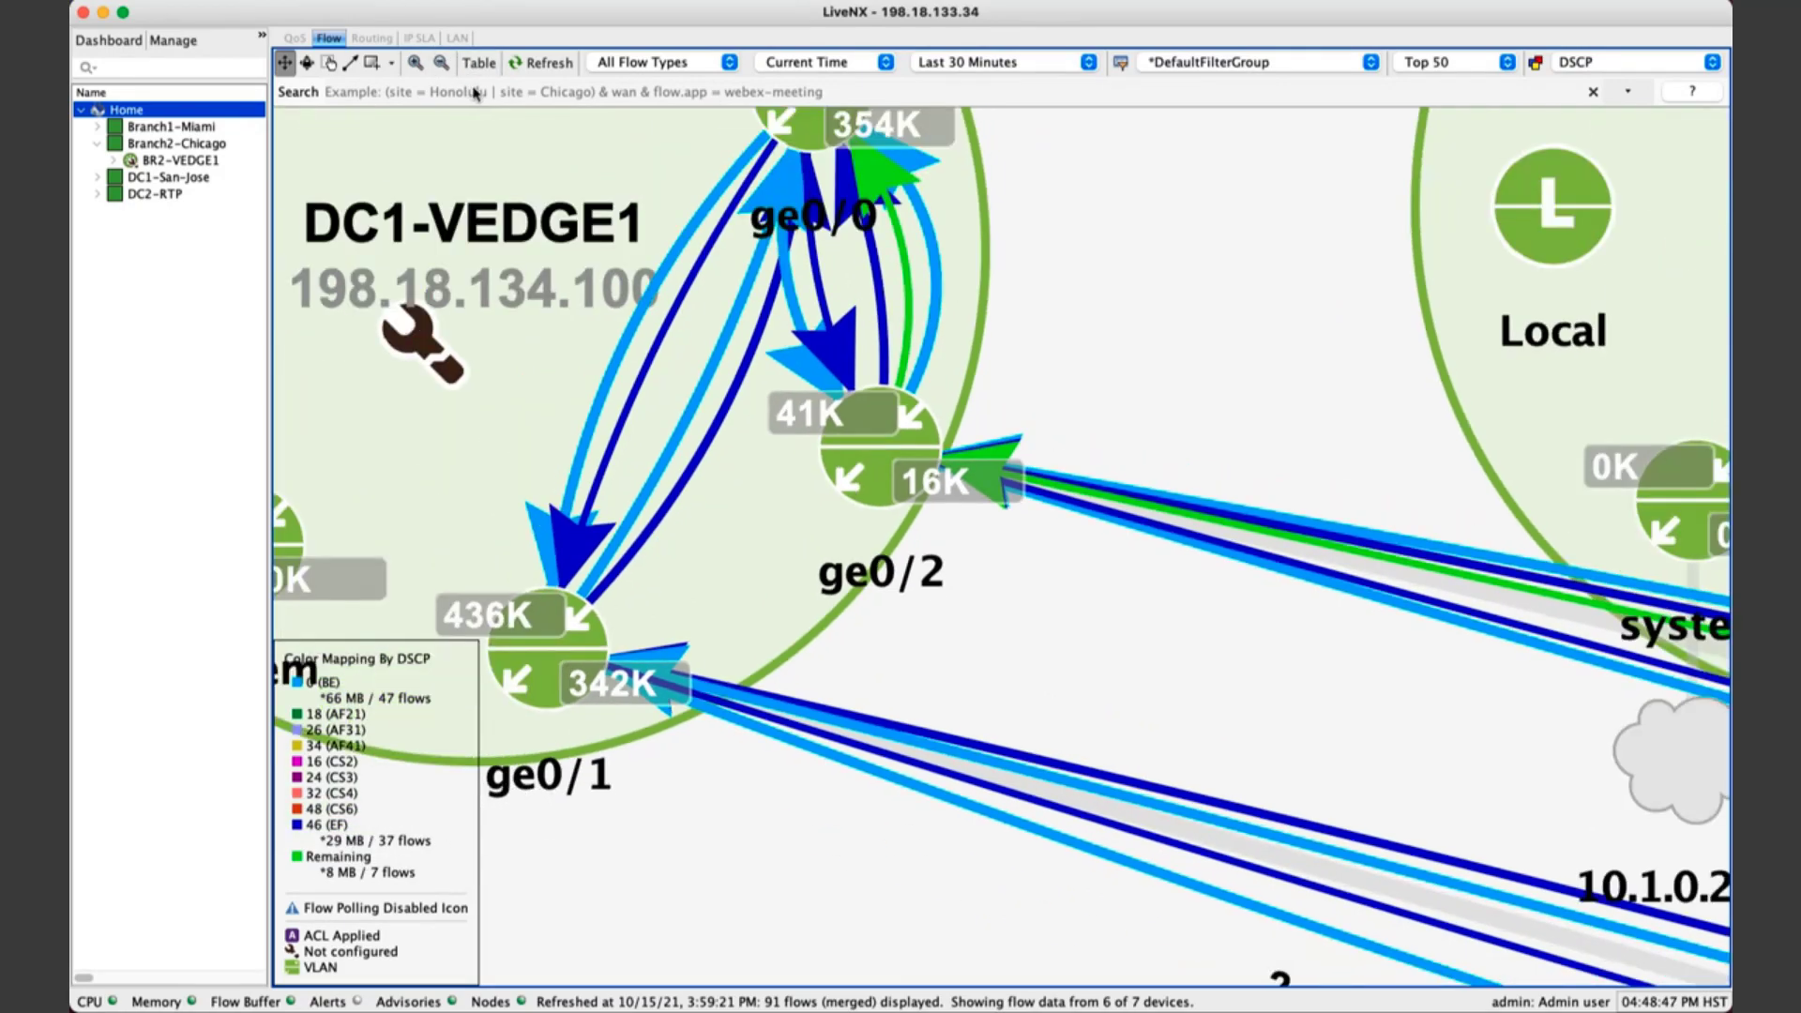
{"action": "left_click", "coordinate": [441, 63]}
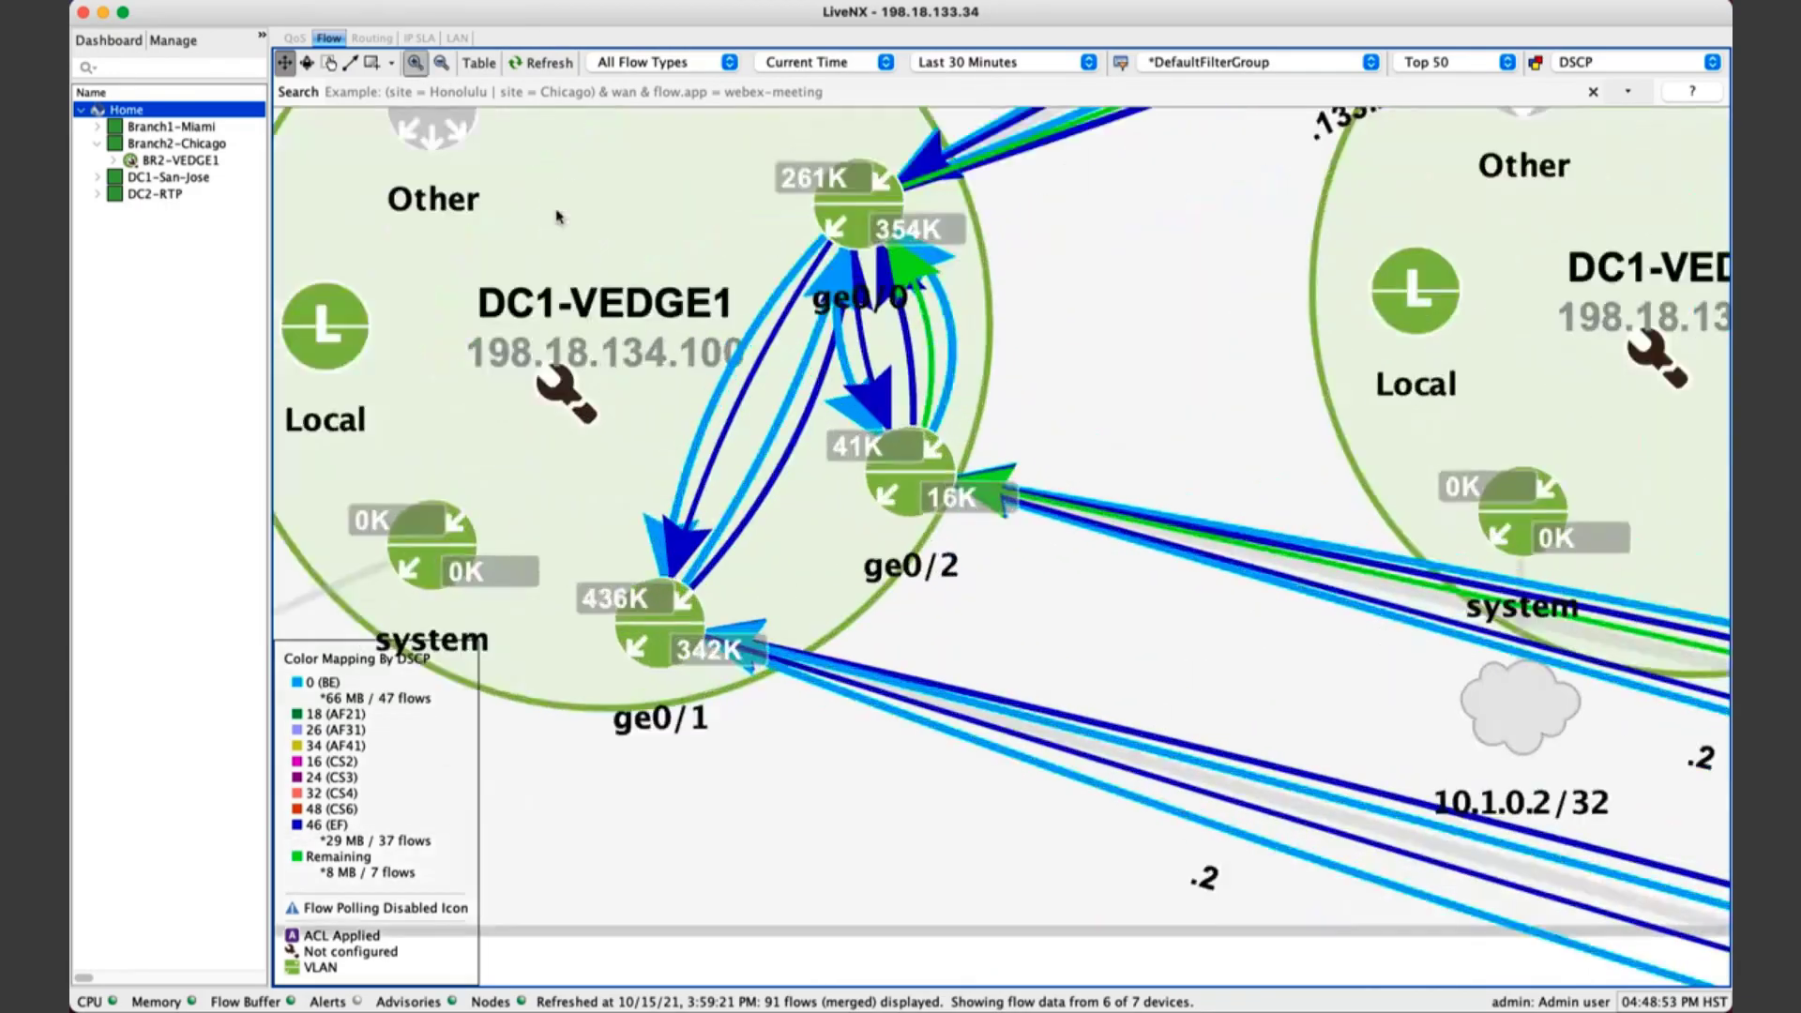
- Move DC1-VEDGE1 down-right, slide ge0/2 up and ge0/1 rightward along its circle
{"action": "scroll", "coordinate": [628, 197], "scroll_direction": "down", "scroll_amount": 3}
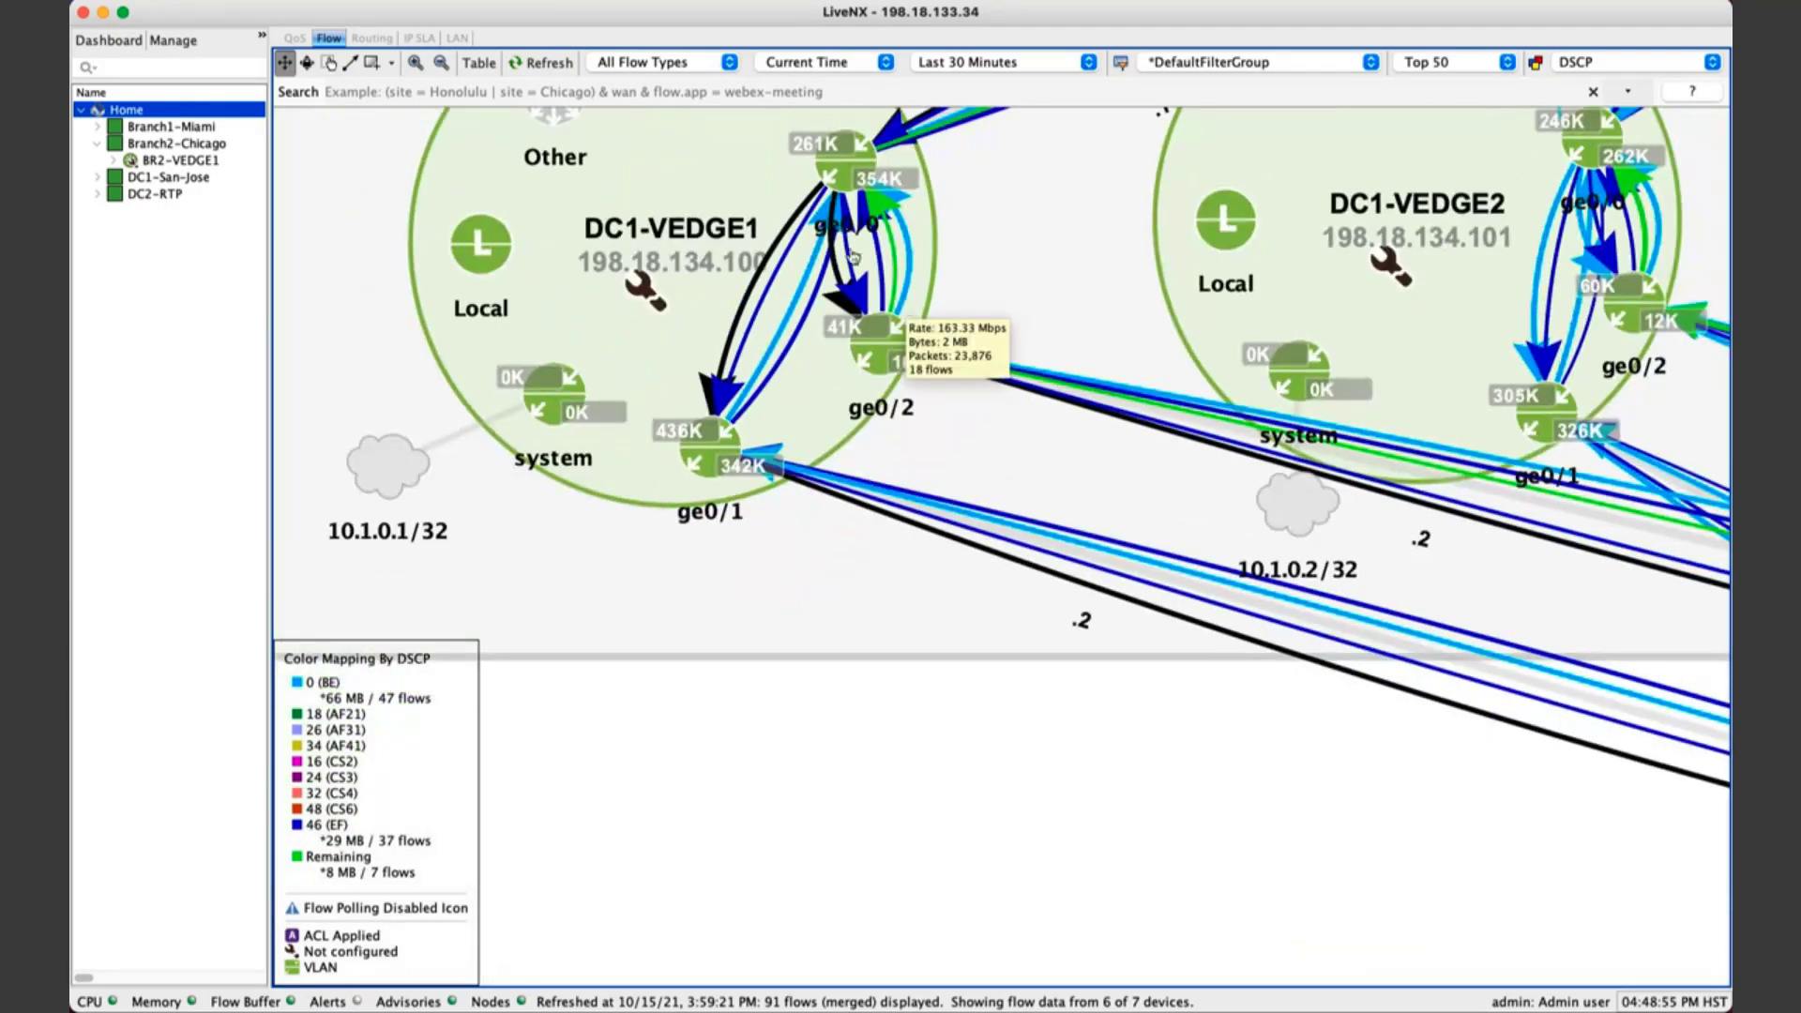
{"action": "left_click_drag", "start_coordinate": [704, 175], "coordinate": [812, 407]}
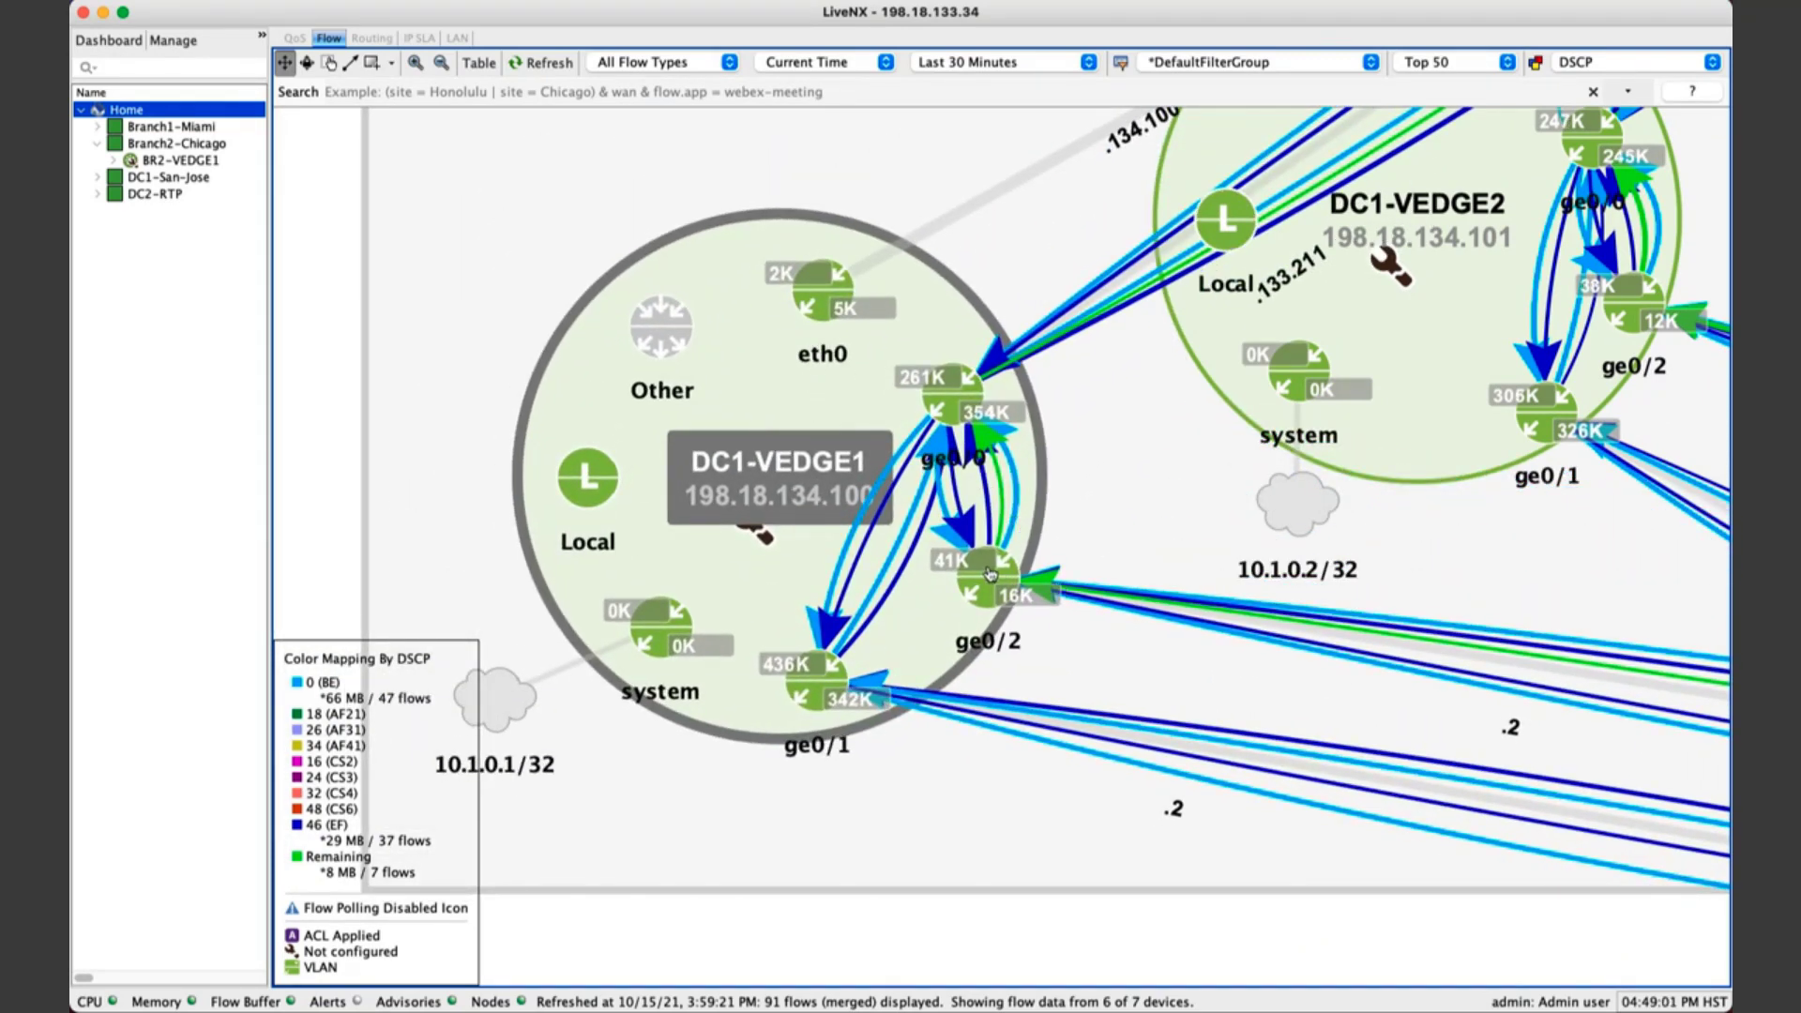
{"action": "left_click", "coordinate": [1044, 579]}
{"action": "left_click_drag", "start_coordinate": [1041, 579], "coordinate": [1004, 553]}
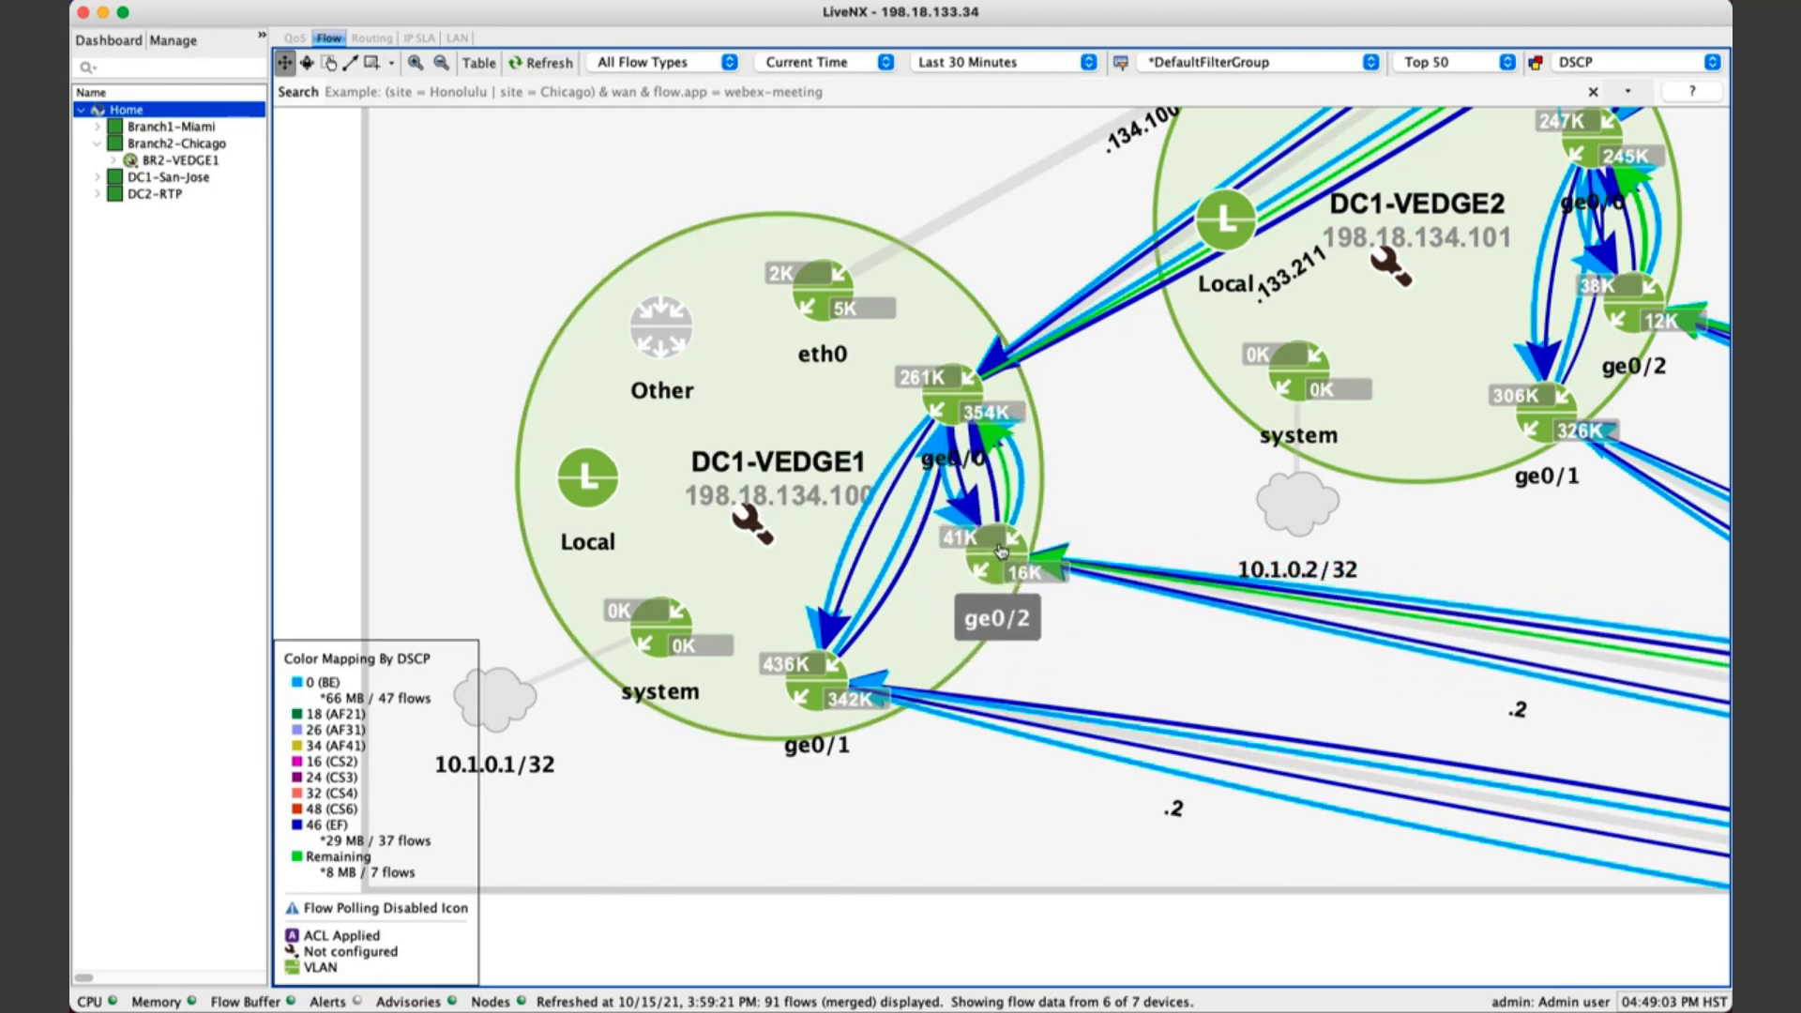
{"action": "left_click", "coordinate": [809, 674]}
{"action": "left_click_drag", "start_coordinate": [808, 674], "coordinate": [892, 707]}
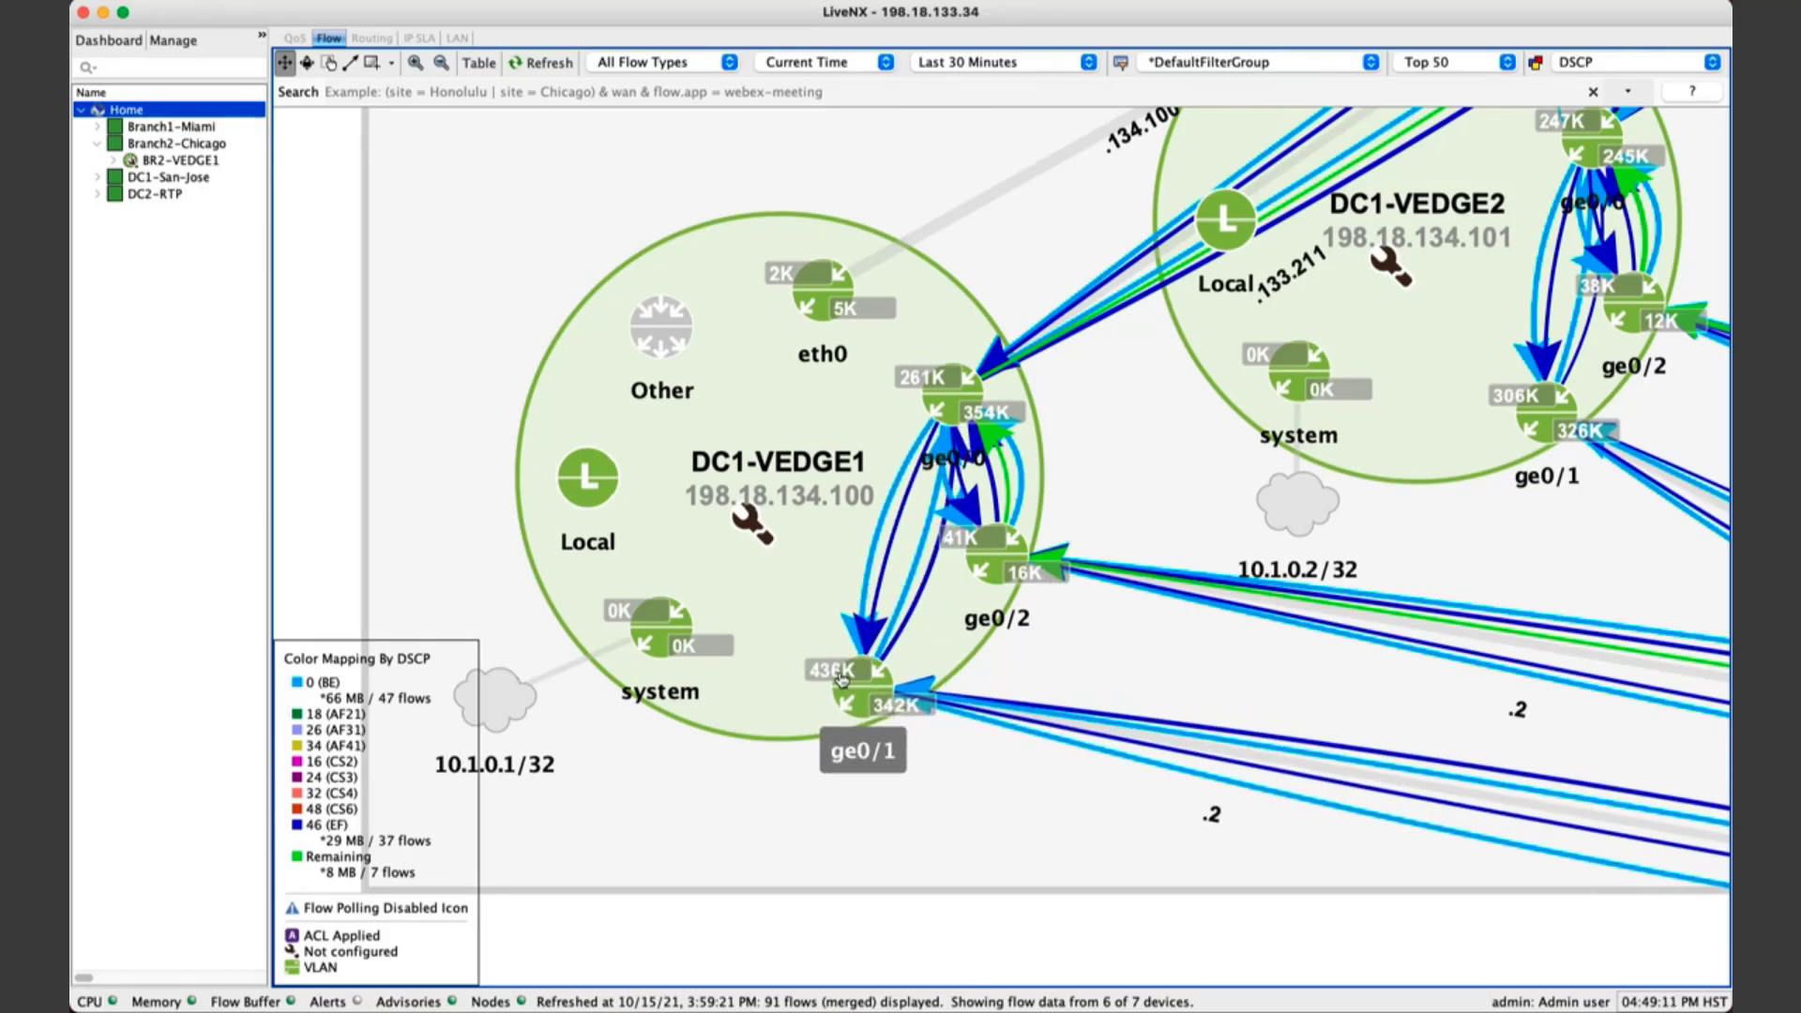
- Nudge ge0/1 up and left inside DC1-VEDGE1, then zoom back out on the topology
{"action": "scroll", "coordinate": [841, 679], "scroll_direction": "up", "scroll_amount": 4}
{"action": "scroll", "coordinate": [848, 678], "scroll_direction": "up", "scroll_amount": 2}
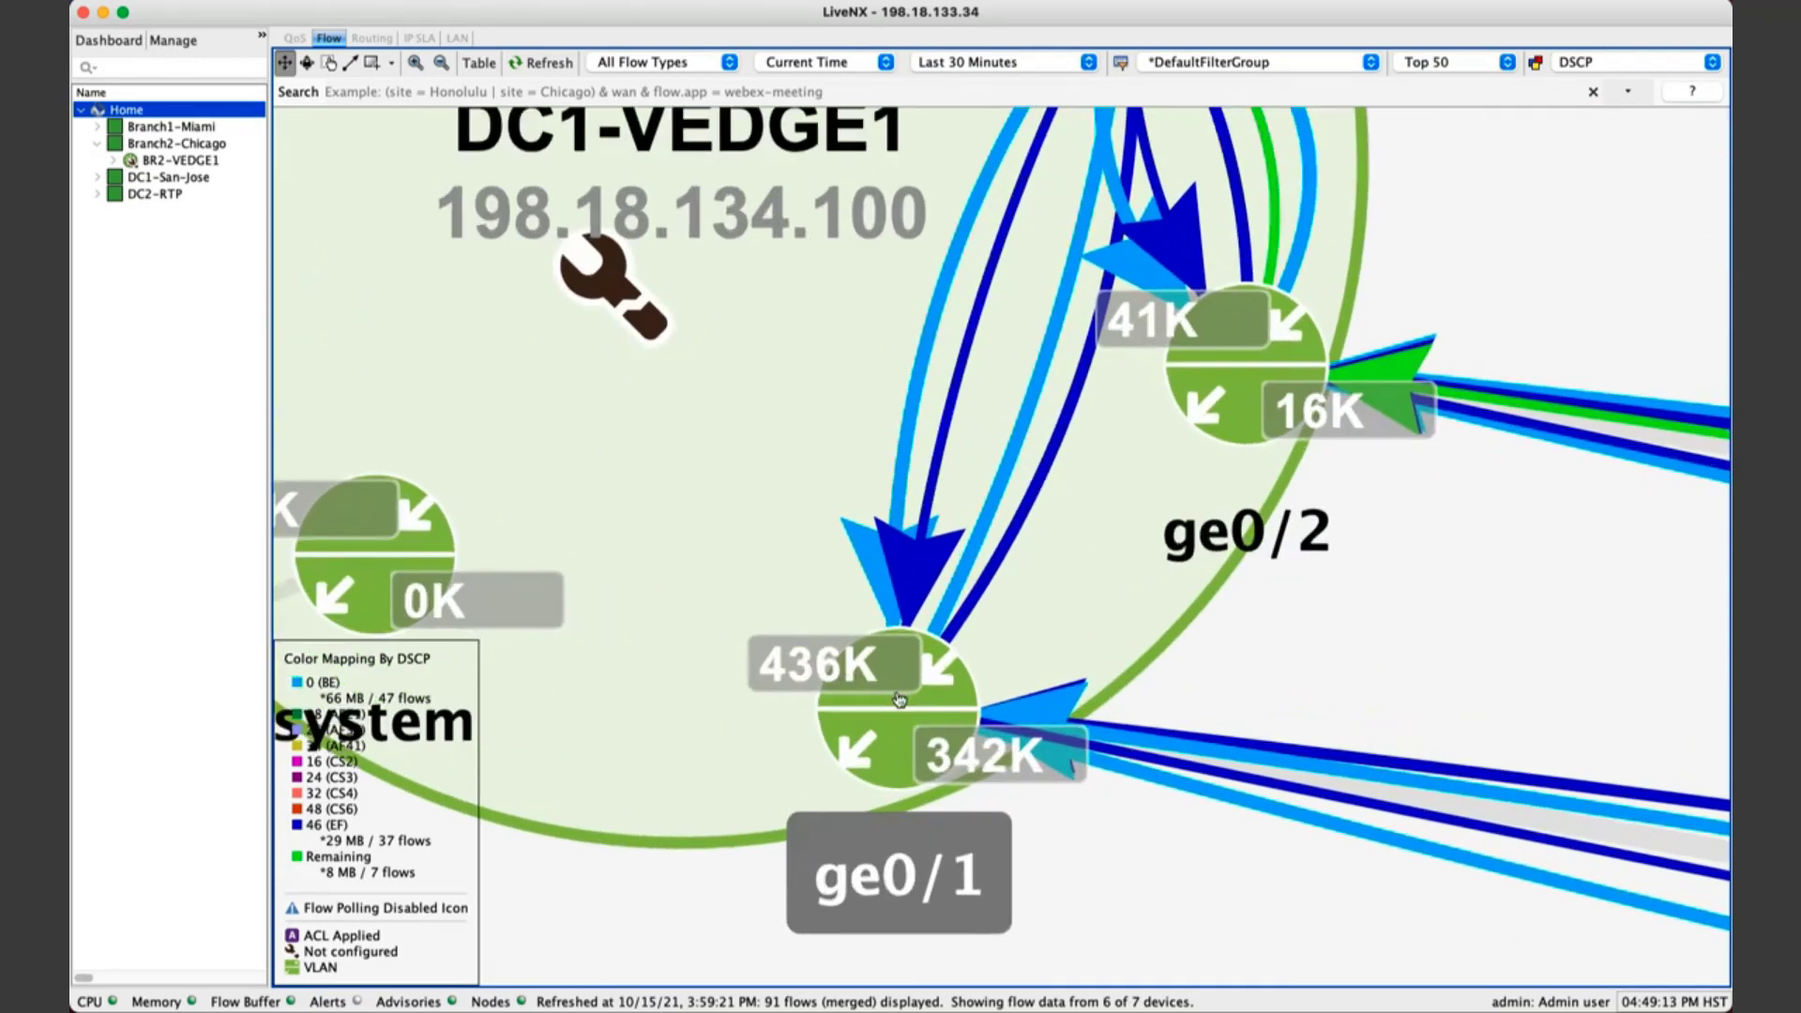
{"action": "left_click_drag", "start_coordinate": [900, 699], "coordinate": [857, 648]}
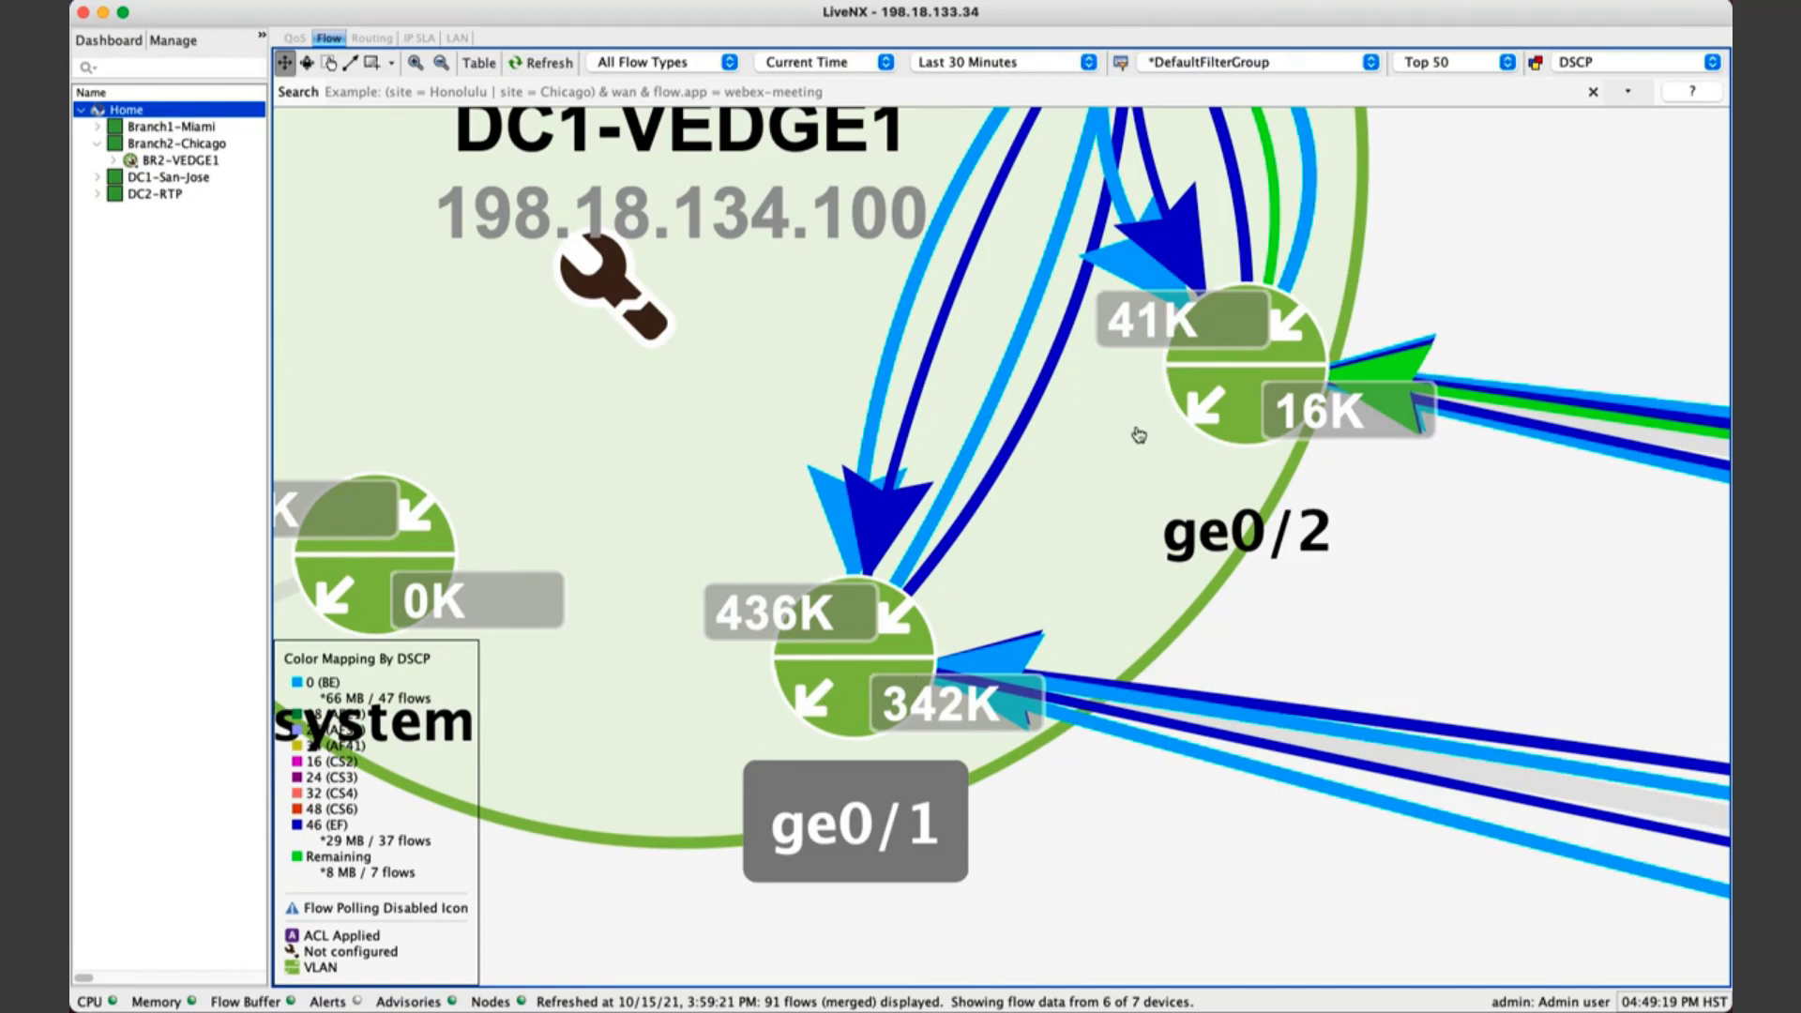
{"action": "scroll", "coordinate": [1141, 435], "scroll_direction": "down", "scroll_amount": 5}
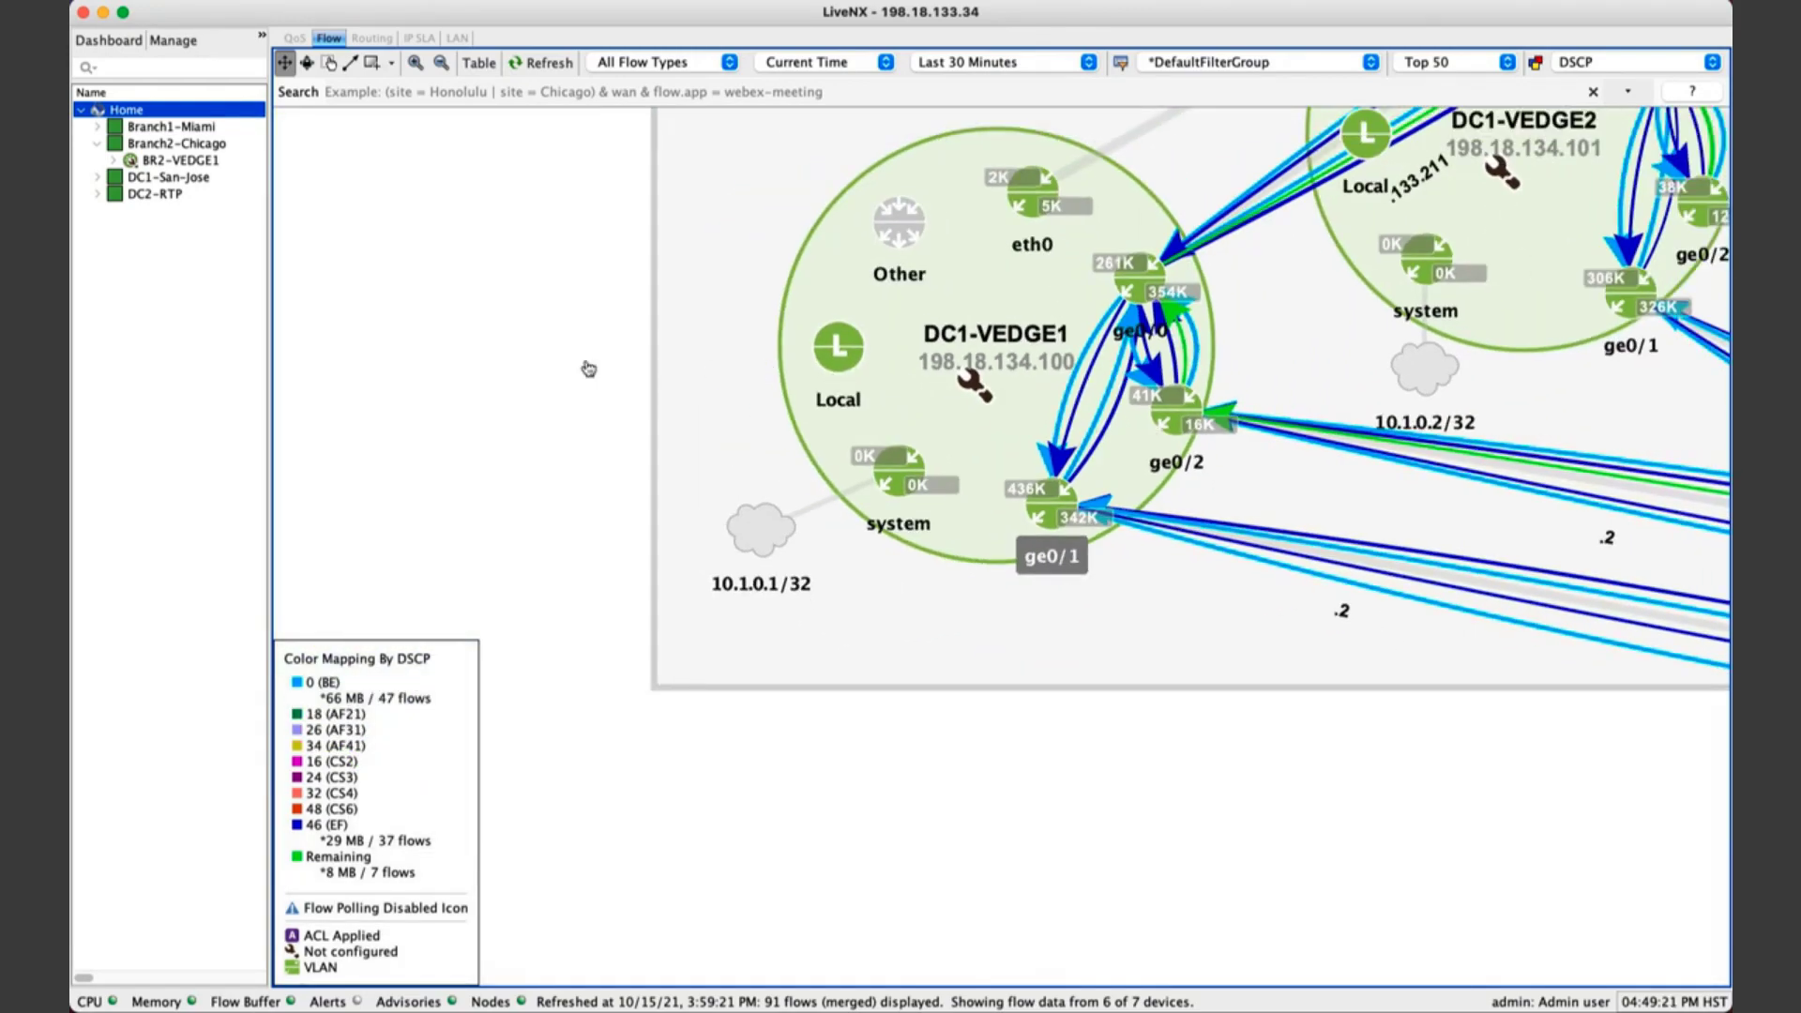
{"action": "scroll", "coordinate": [591, 380], "scroll_direction": "down", "scroll_amount": 5}
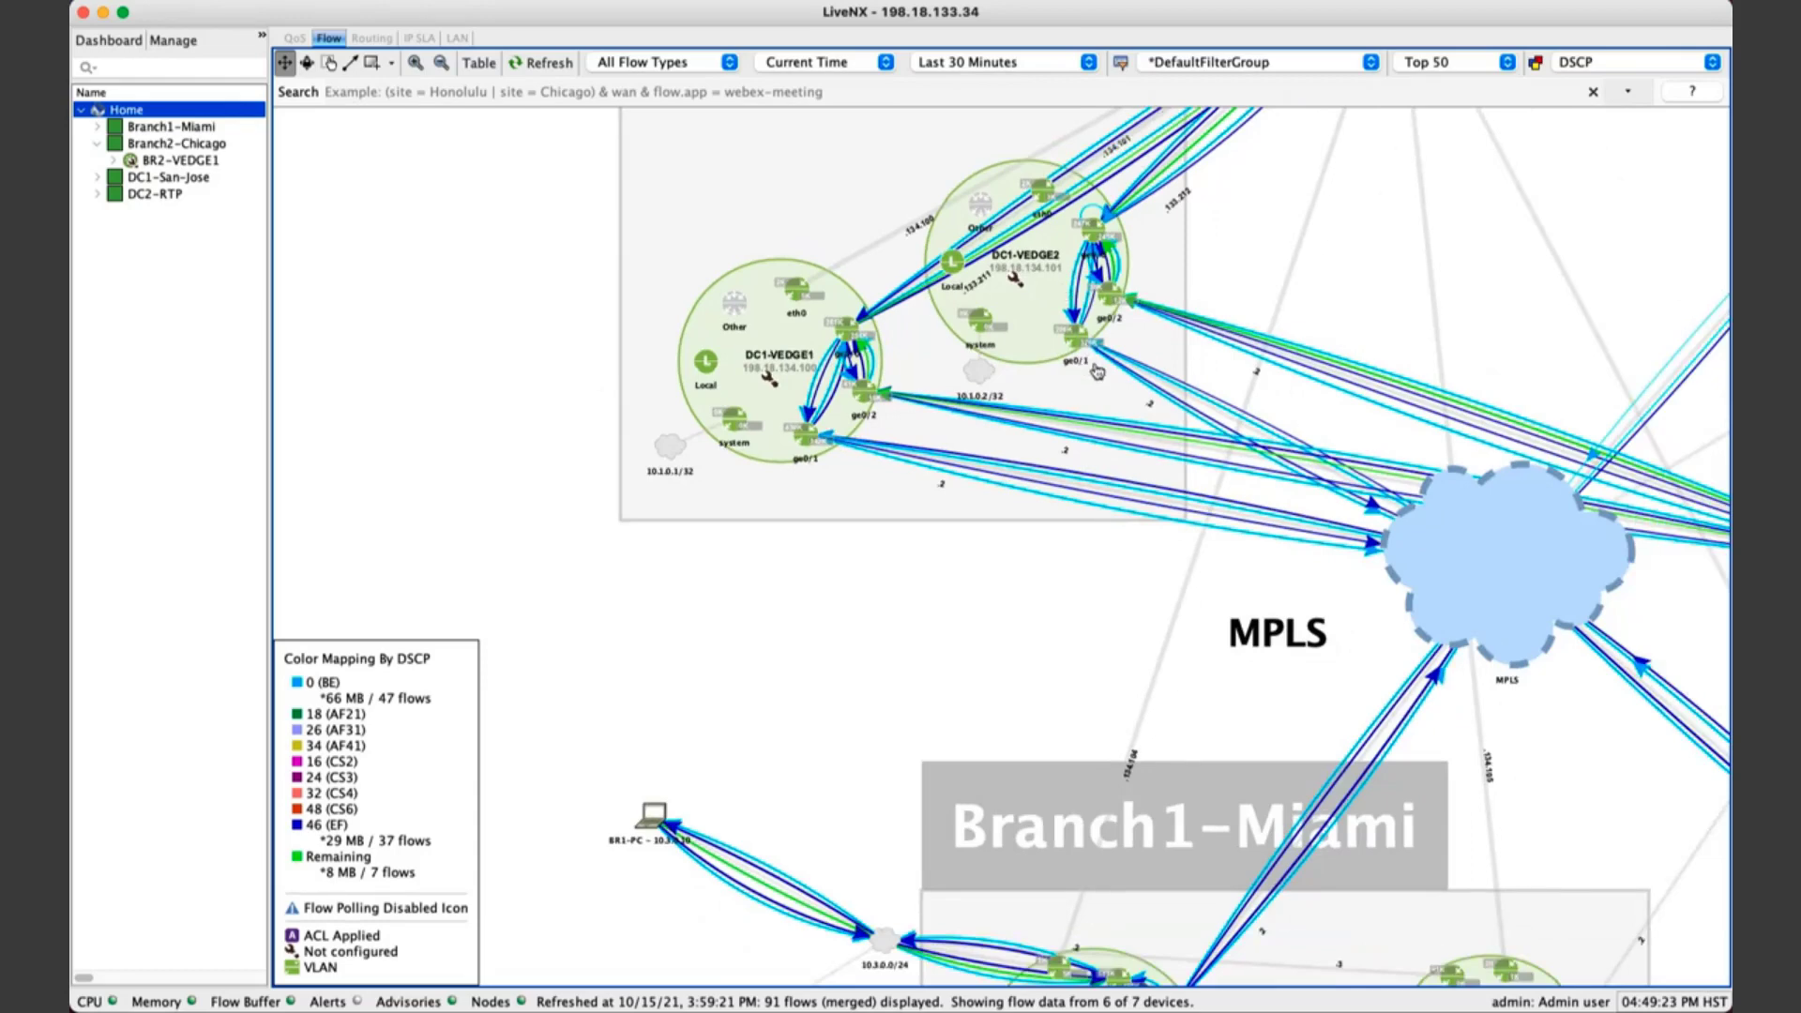
{"action": "scroll", "coordinate": [1099, 372], "scroll_direction": "down", "scroll_amount": 5}
{"action": "scroll", "coordinate": [1022, 430], "scroll_direction": "down", "scroll_amount": 1}
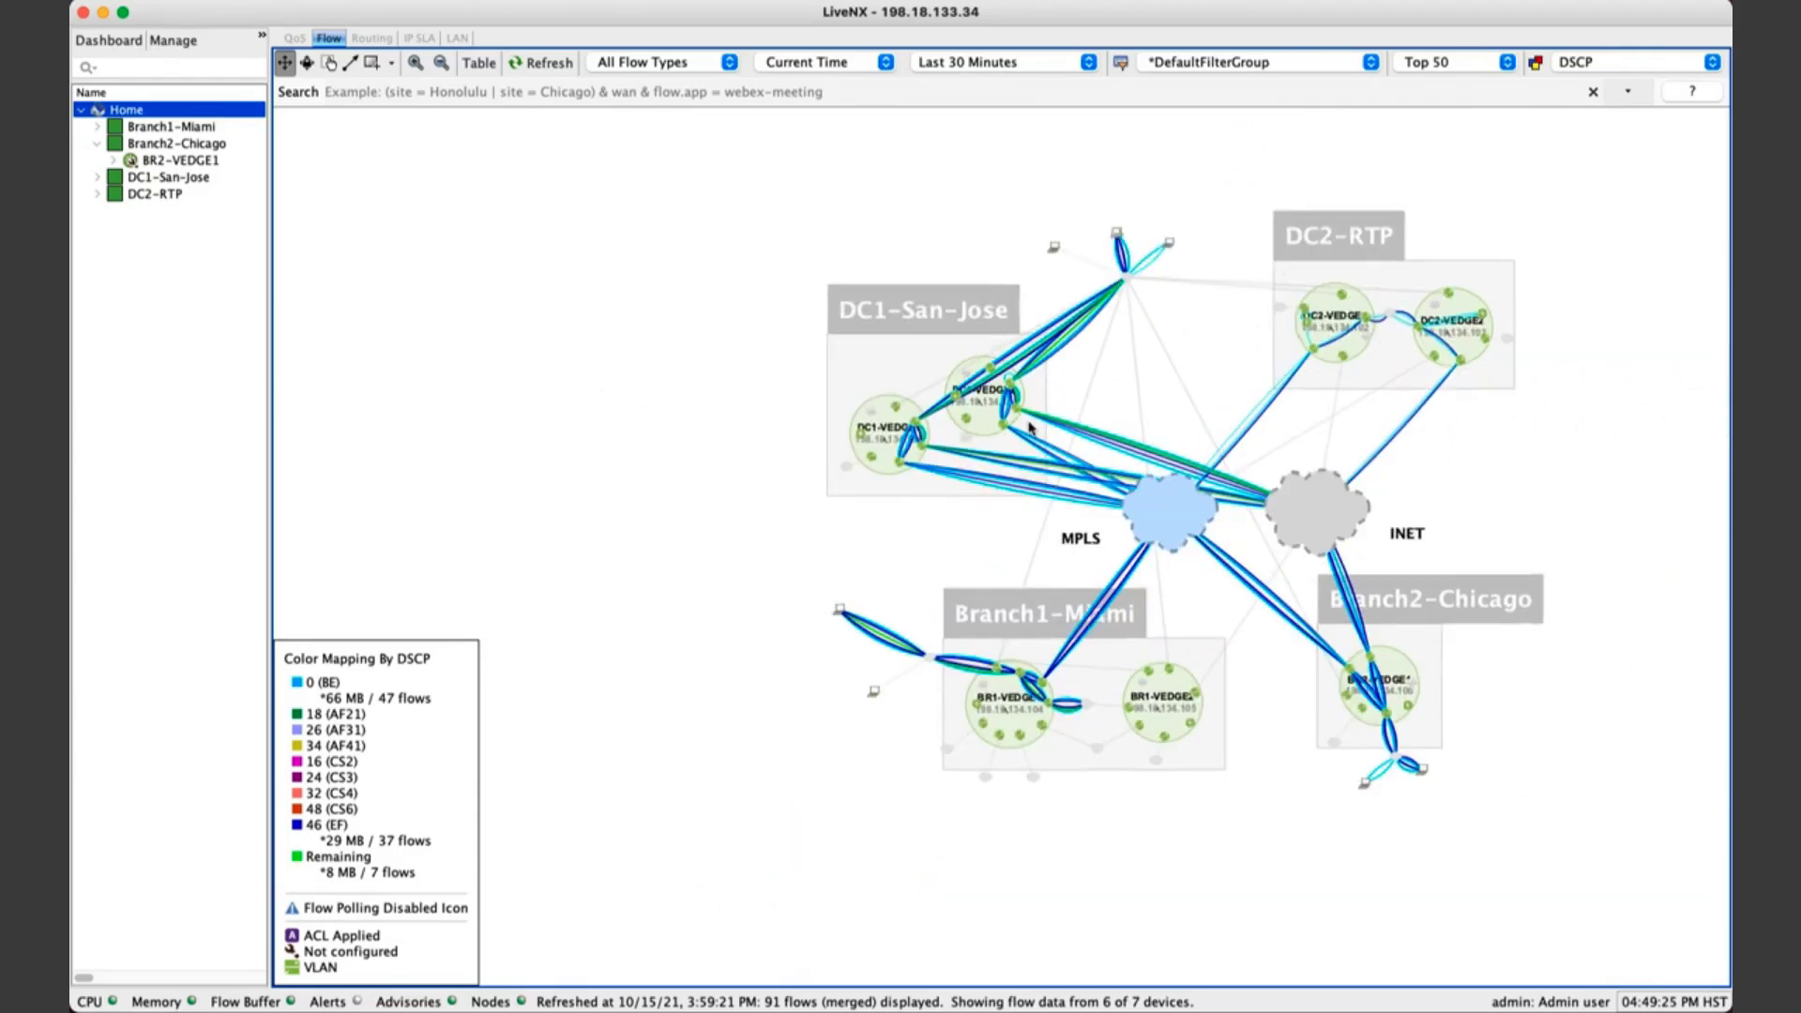
{"action": "scroll", "coordinate": [1022, 431], "scroll_direction": "up", "scroll_amount": 4}
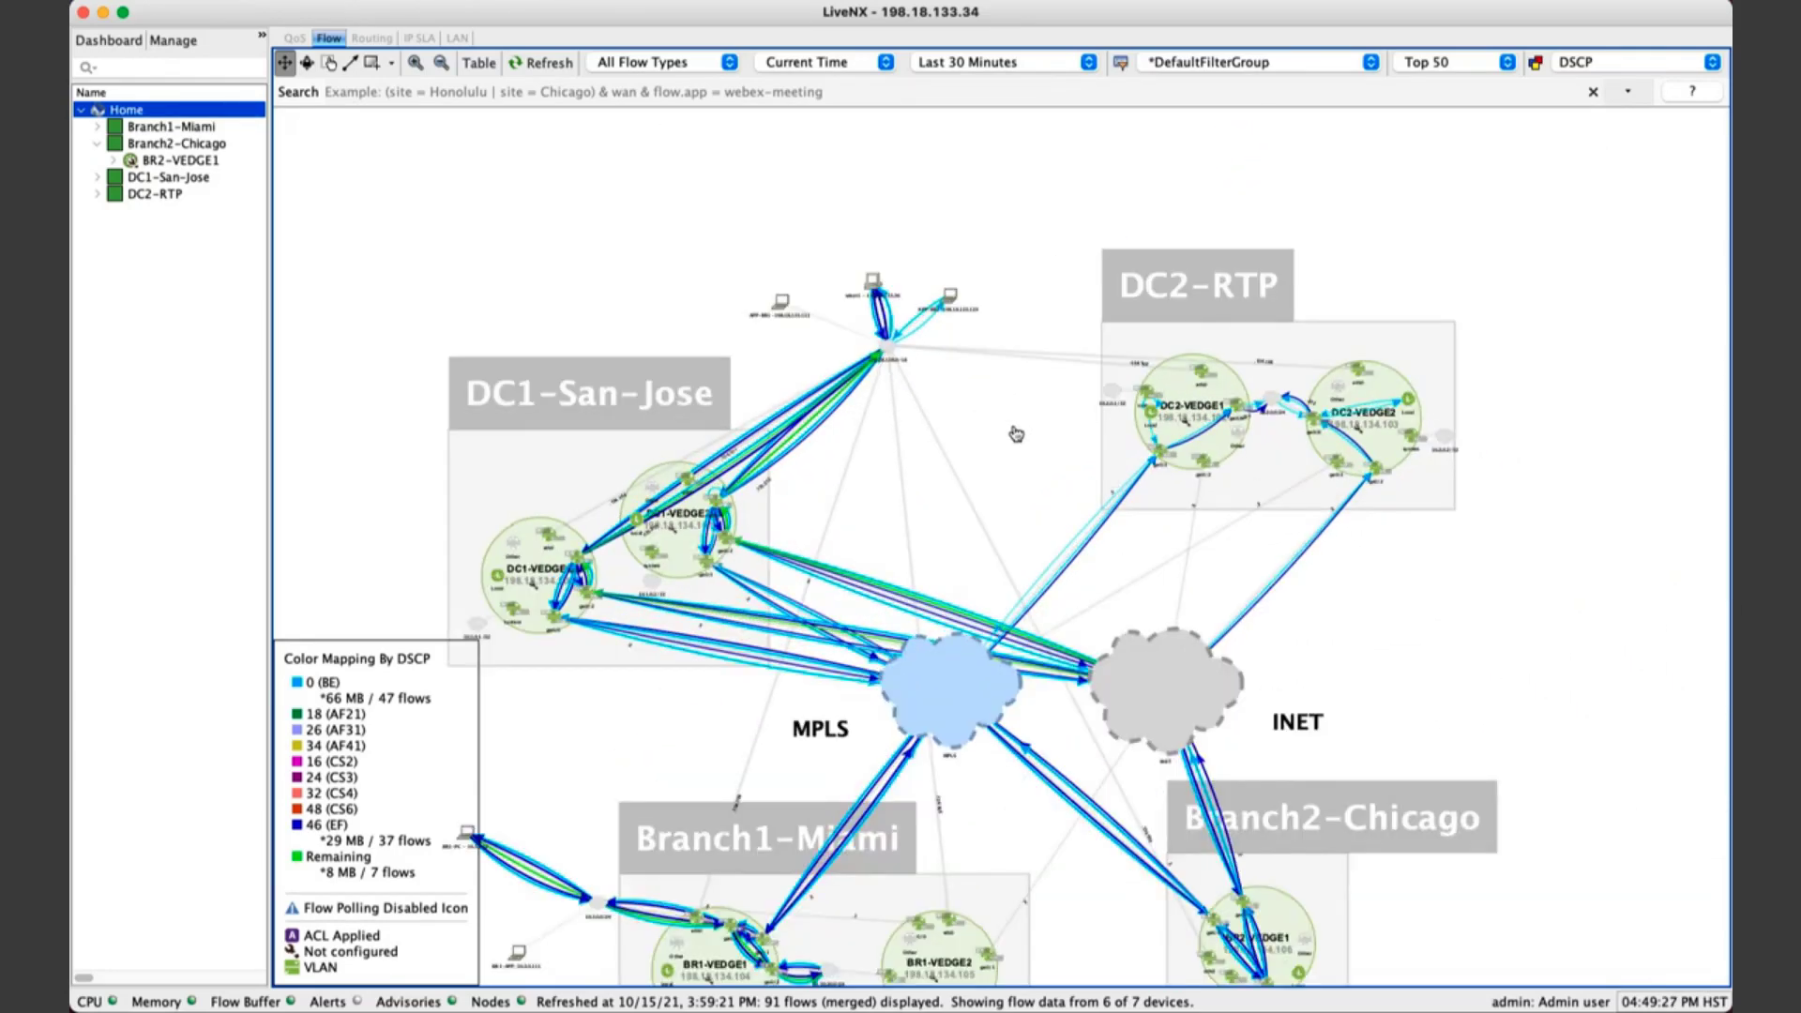
{"action": "scroll", "coordinate": [1018, 433], "scroll_direction": "up", "scroll_amount": 3}
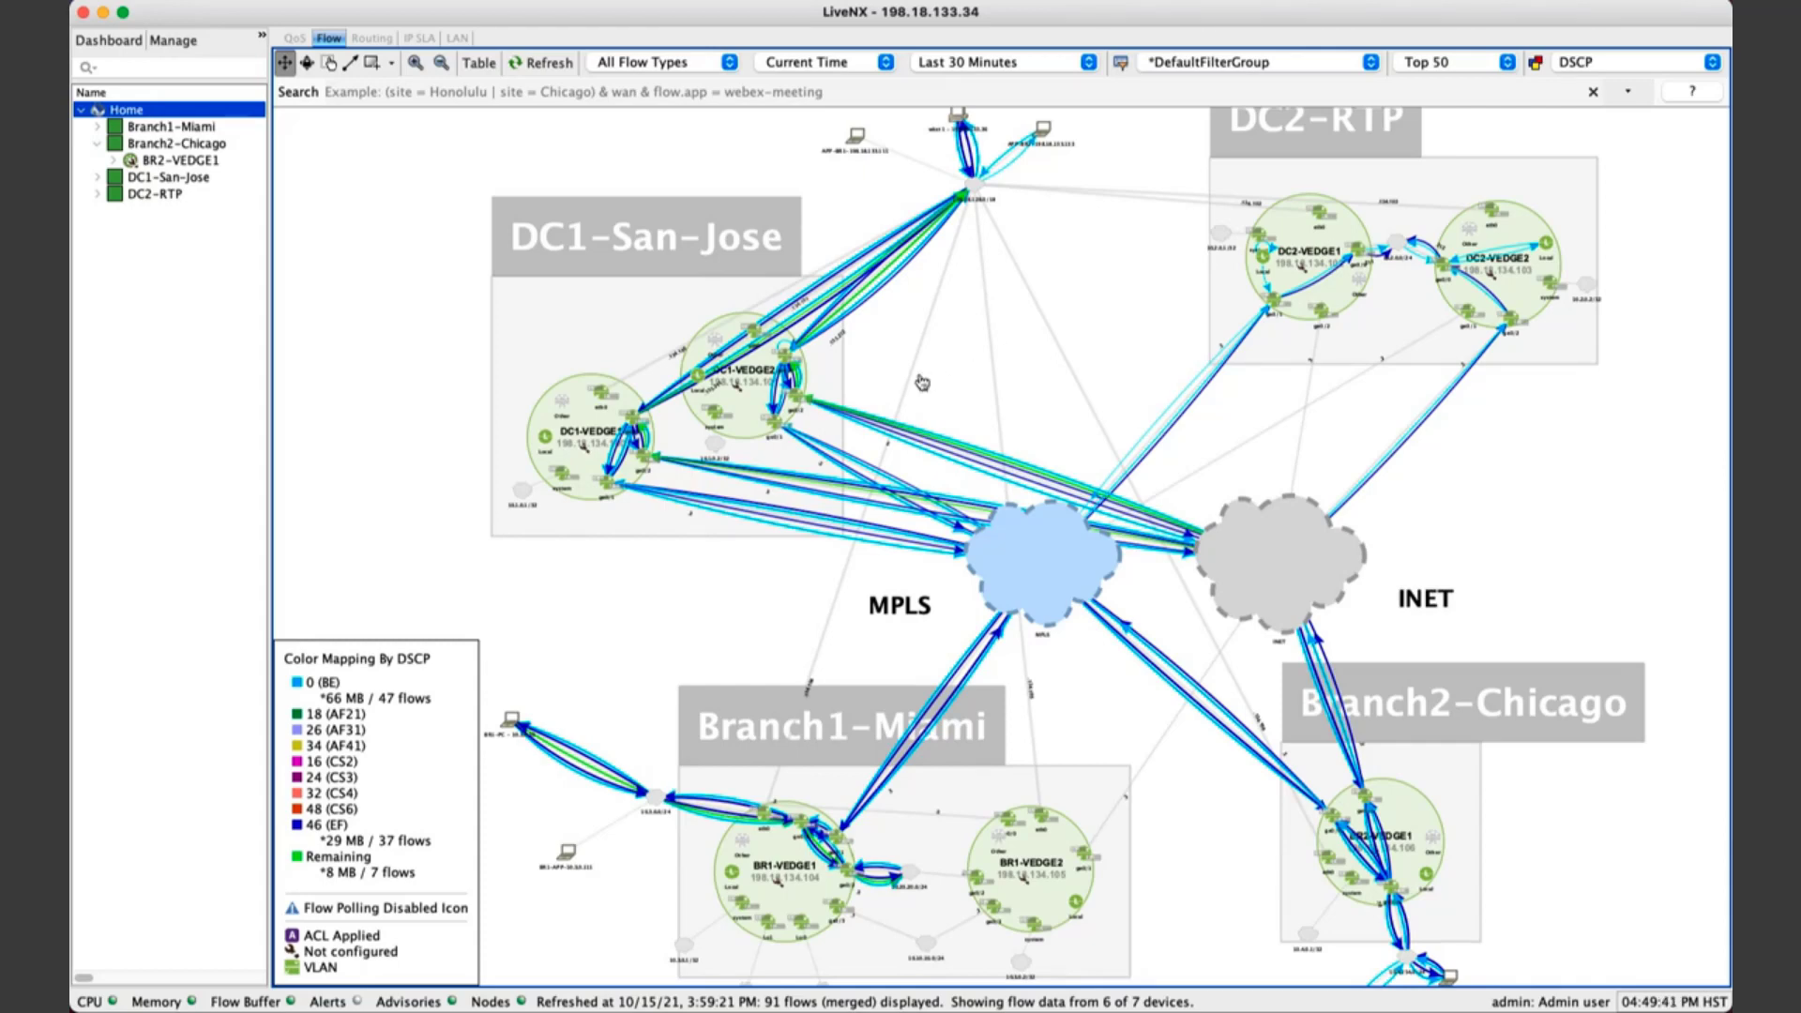
- Run the suggested 'flow.app = VoIP' flow search
{"action": "left_click", "coordinate": [525, 92]}
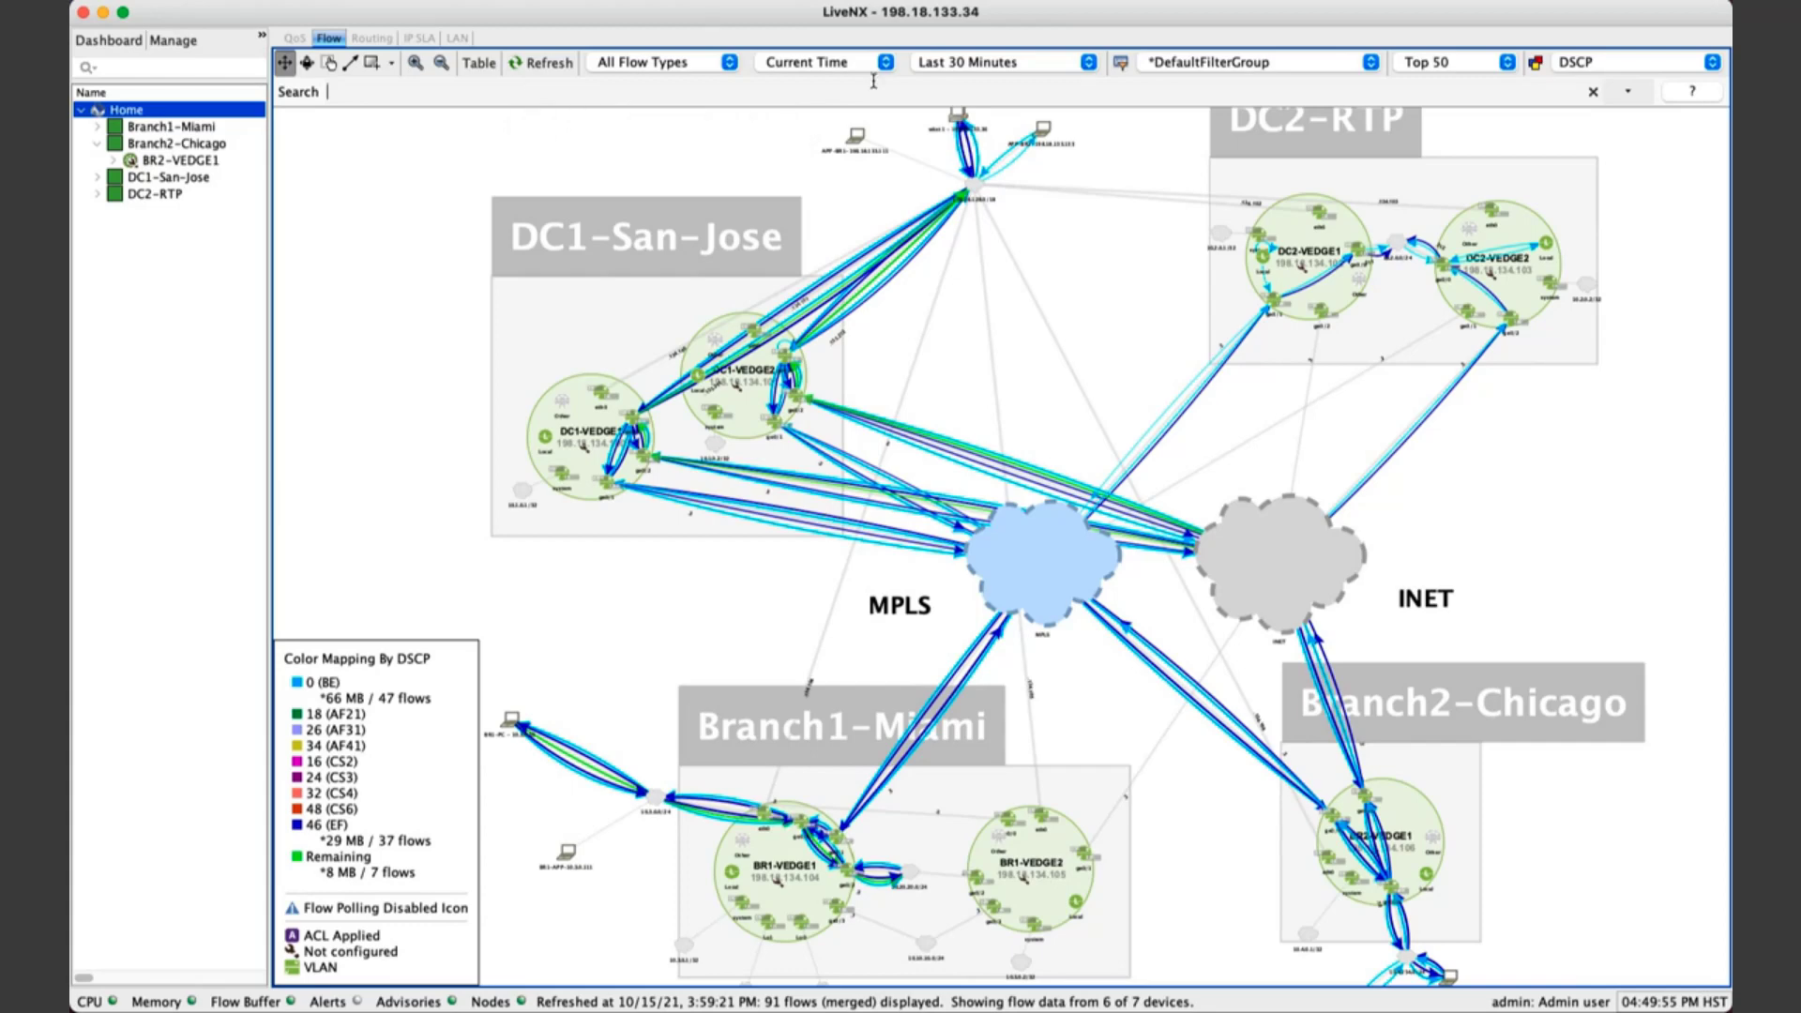
{"action": "left_click", "coordinate": [1628, 91]}
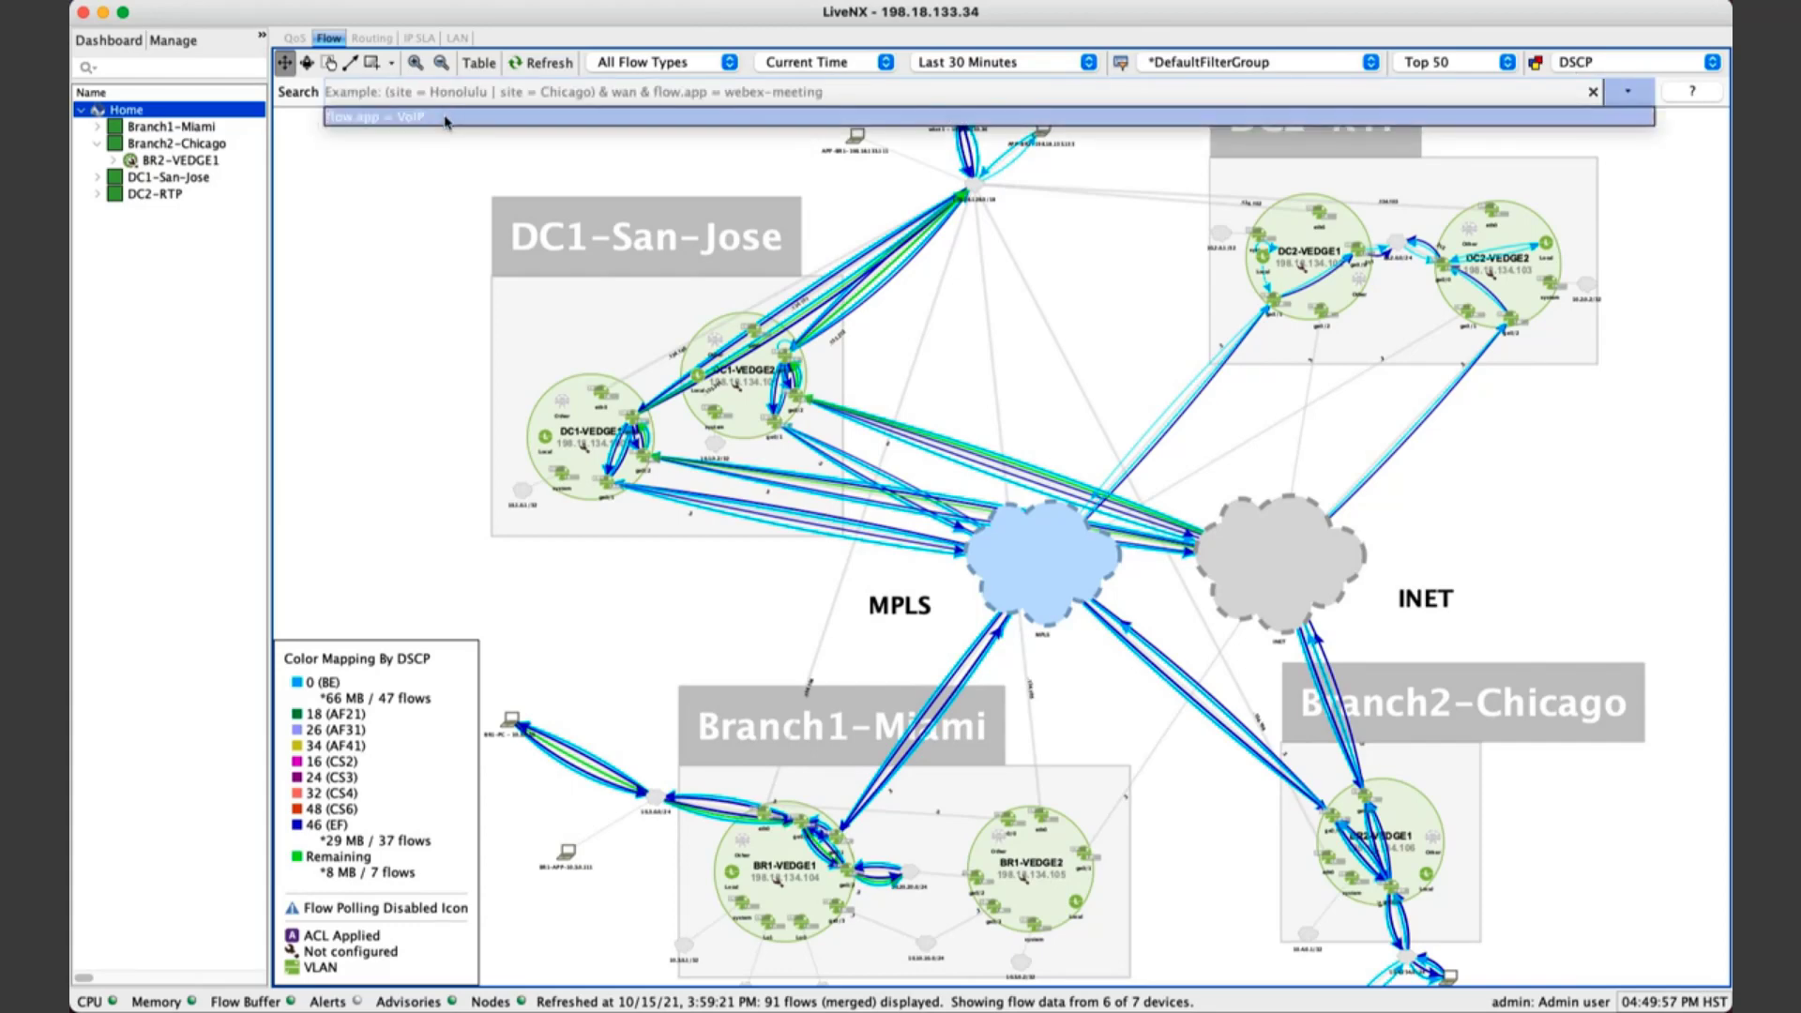
{"action": "left_click", "coordinate": [447, 118]}
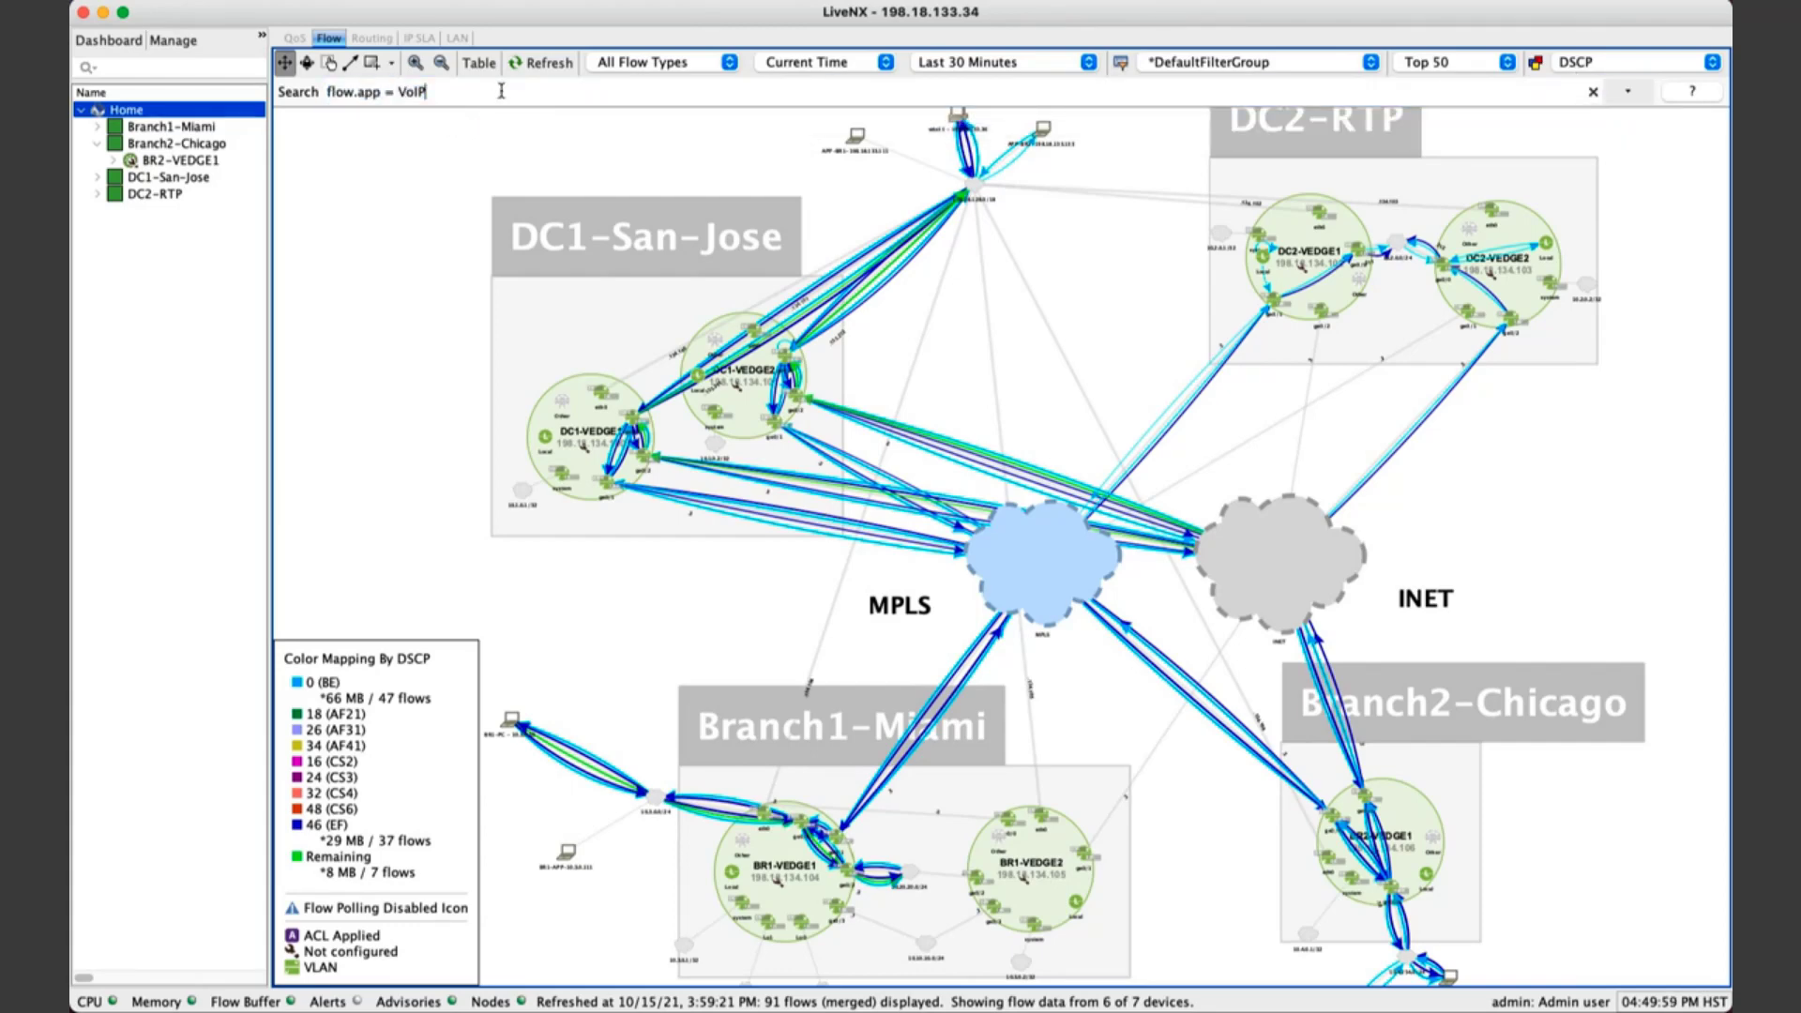
{"action": "key", "text": "Return"}
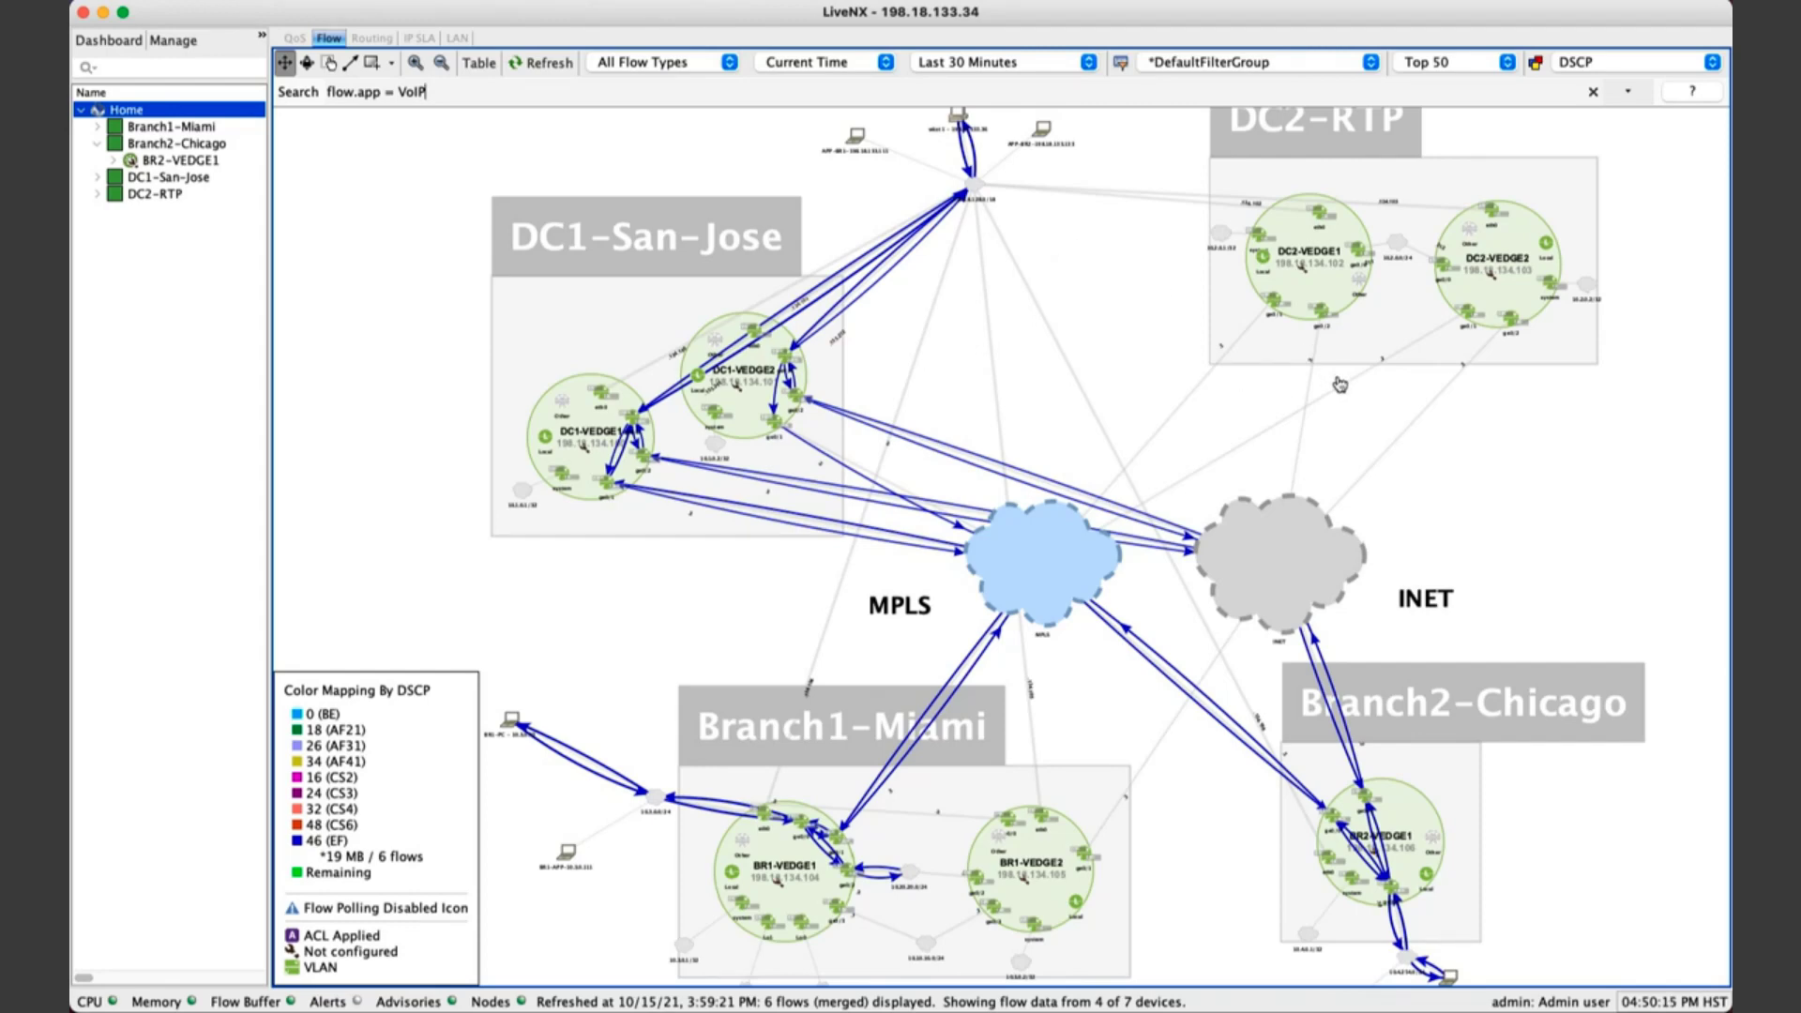
- Spread out the map by moving the MPLS cloud left, INET up-right and DC1-VEDGE1 up-left
{"action": "mouse_move", "coordinate": [1076, 590]}
{"action": "left_mouse_down"}
{"action": "mouse_move", "coordinate": [1032, 578]}
{"action": "mouse_move", "coordinate": [1041, 563]}
{"action": "mouse_move", "coordinate": [1048, 587]}
{"action": "left_mouse_up"}
{"action": "left_click_drag", "start_coordinate": [1307, 570], "coordinate": [1267, 532]}
{"action": "left_click_drag", "start_coordinate": [593, 417], "coordinate": [567, 347]}
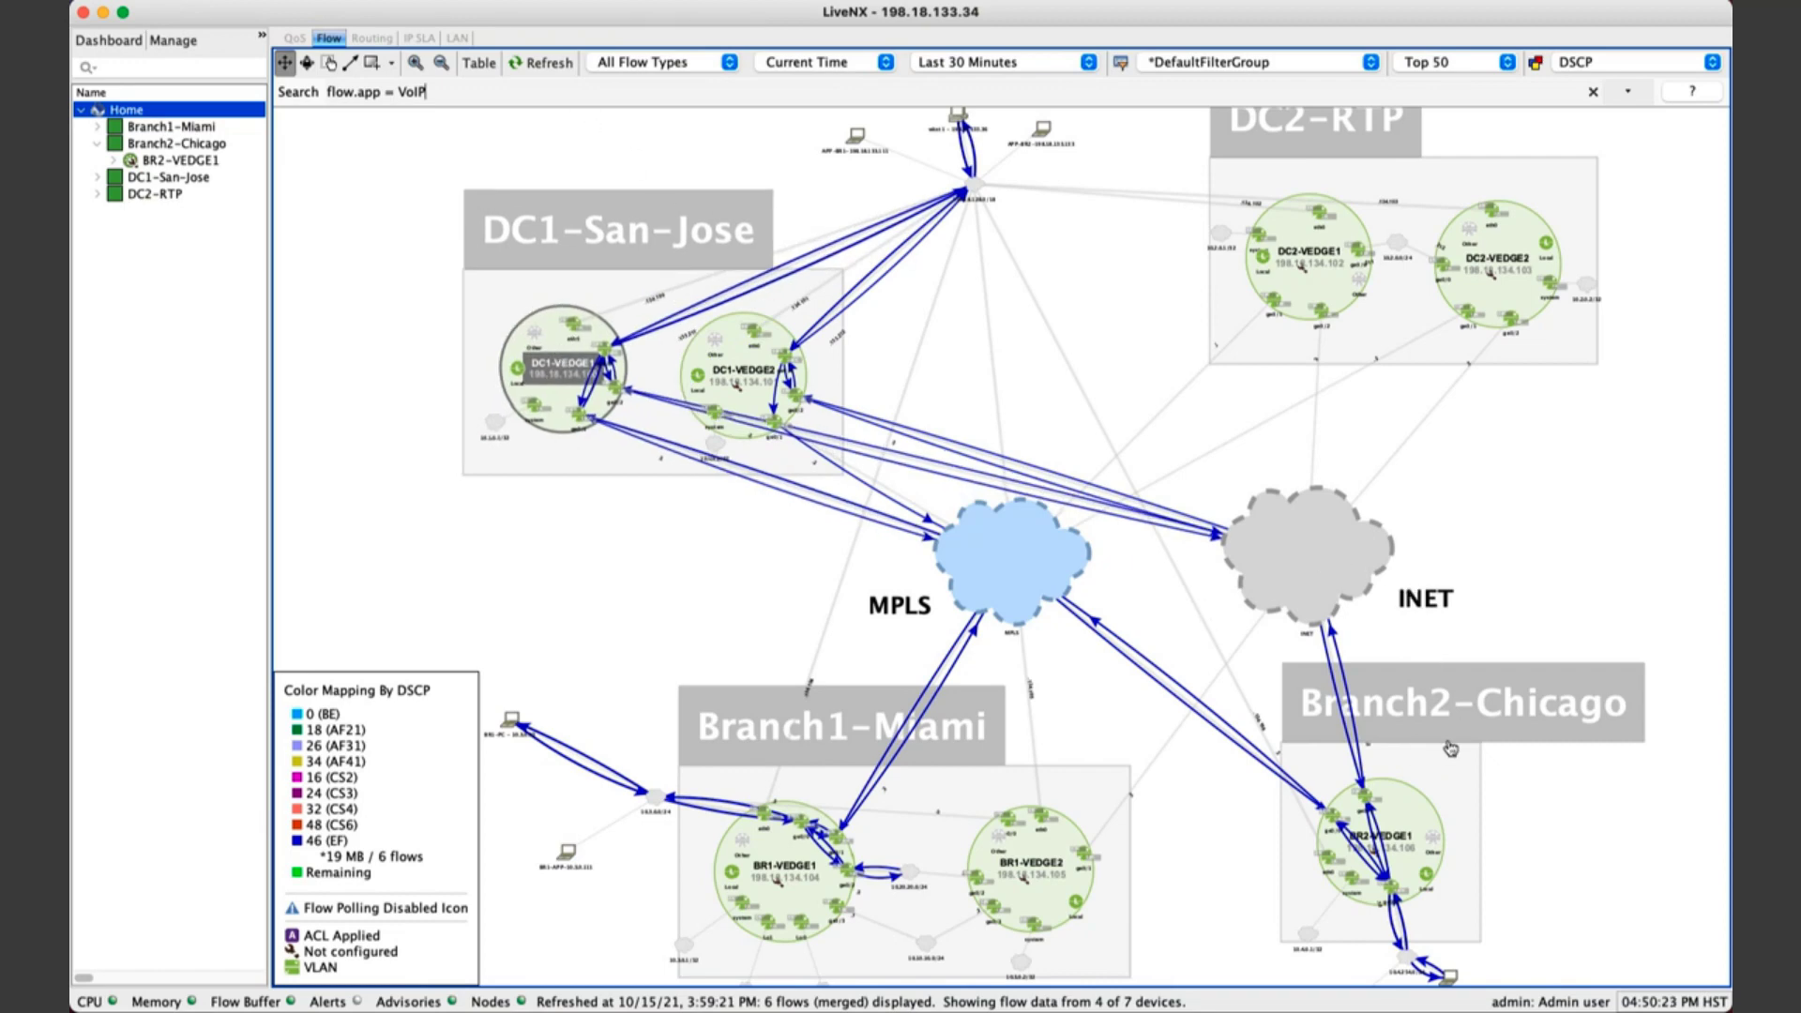
{"action": "mouse_move", "coordinate": [1410, 807]}
{"action": "left_click", "coordinate": [1411, 809]}
{"action": "double_click", "coordinate": [1410, 809]}
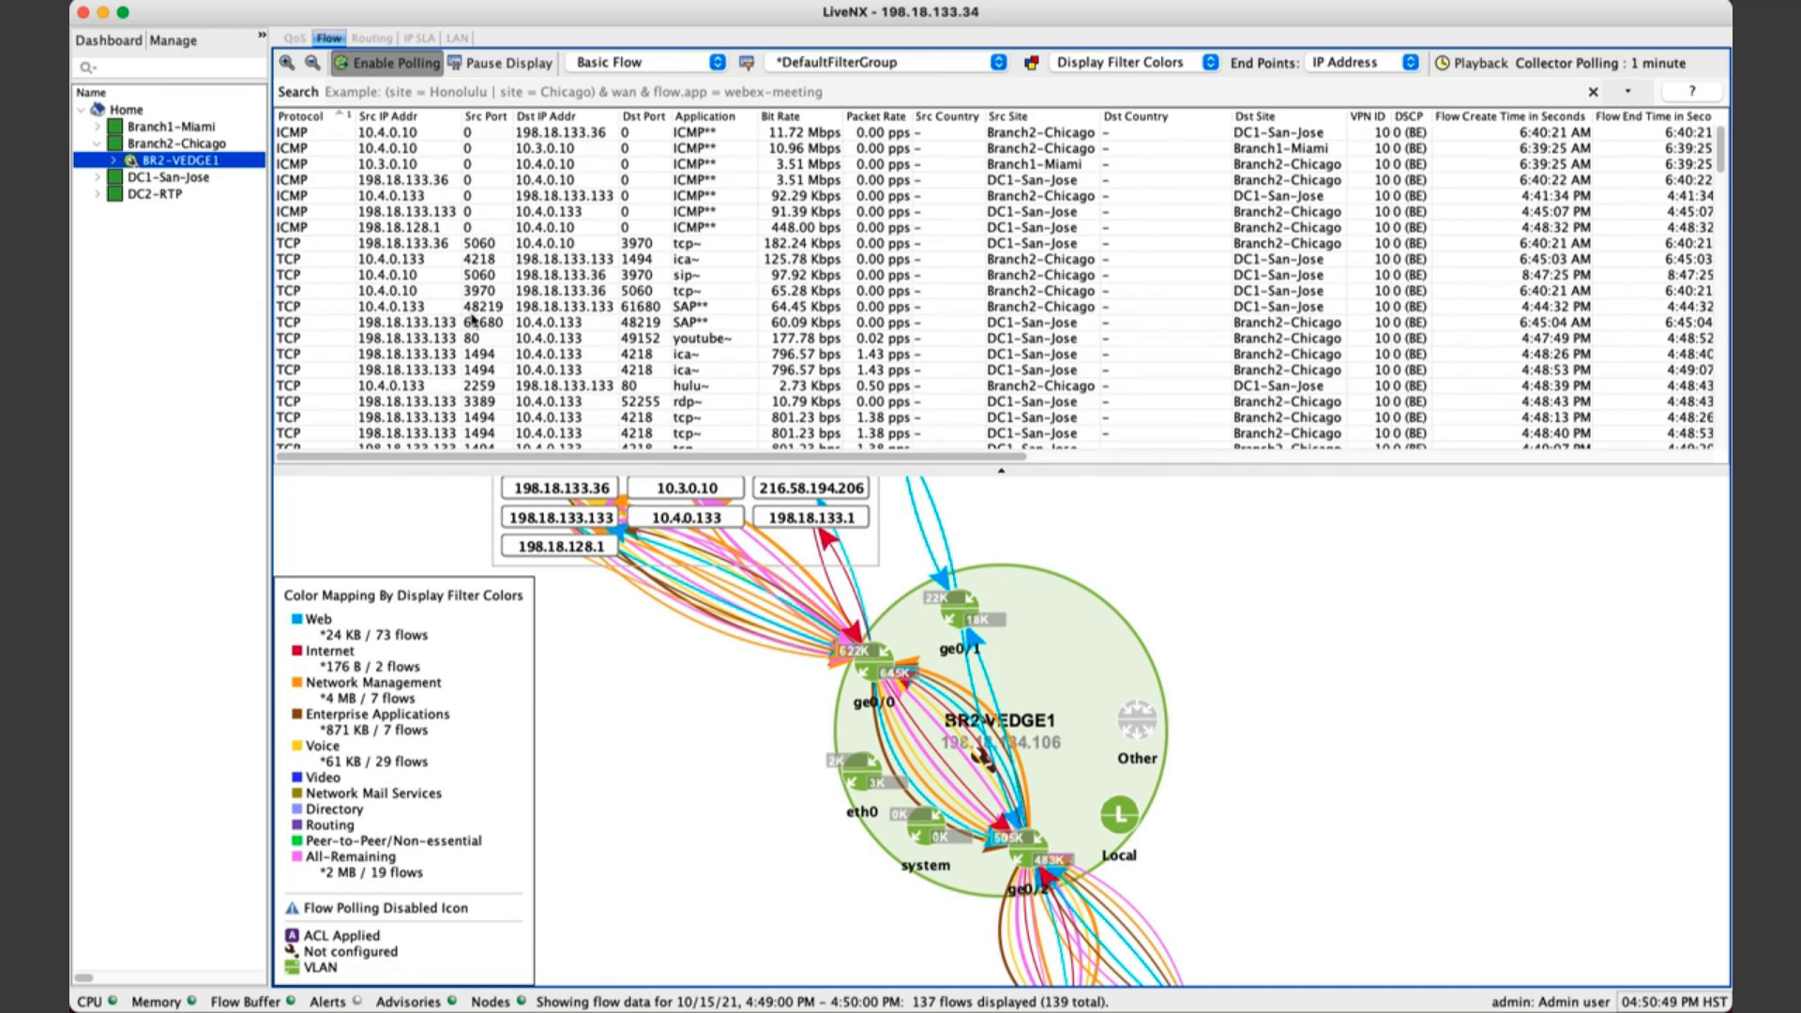
{"action": "left_click", "coordinate": [571, 261]}
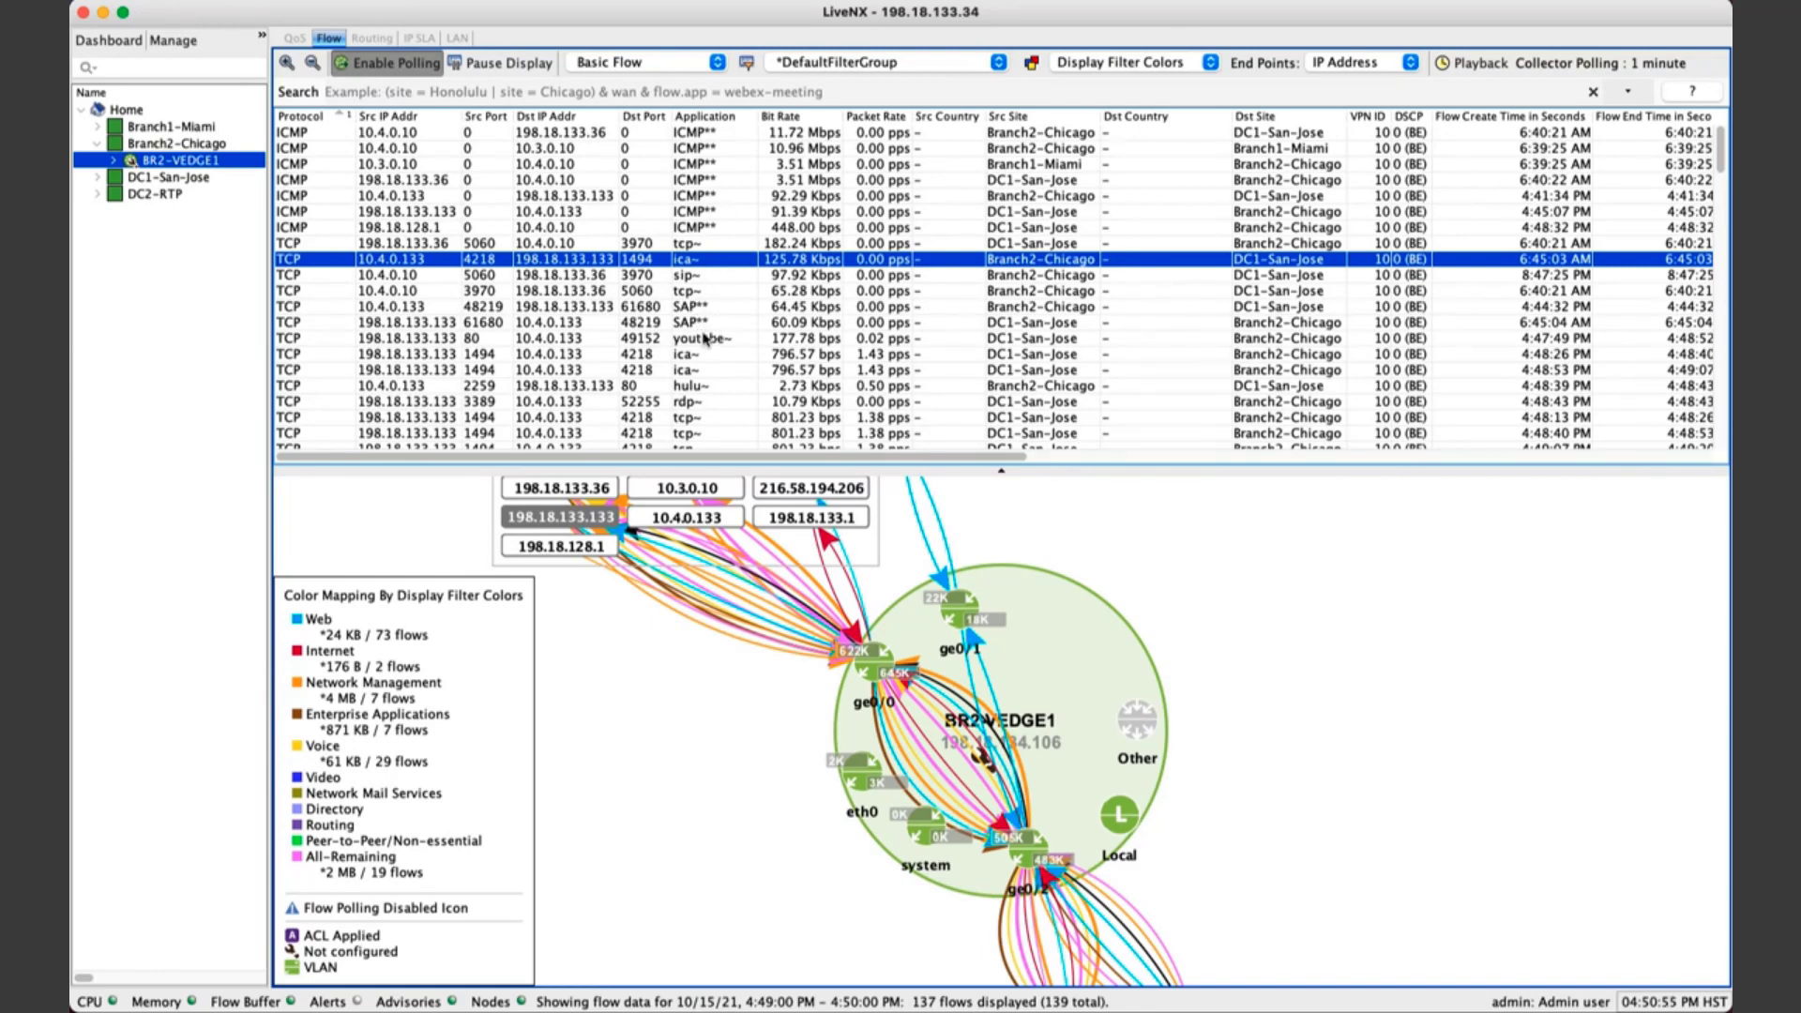
{"action": "left_click", "coordinate": [706, 340]}
{"action": "left_click", "coordinate": [706, 386]}
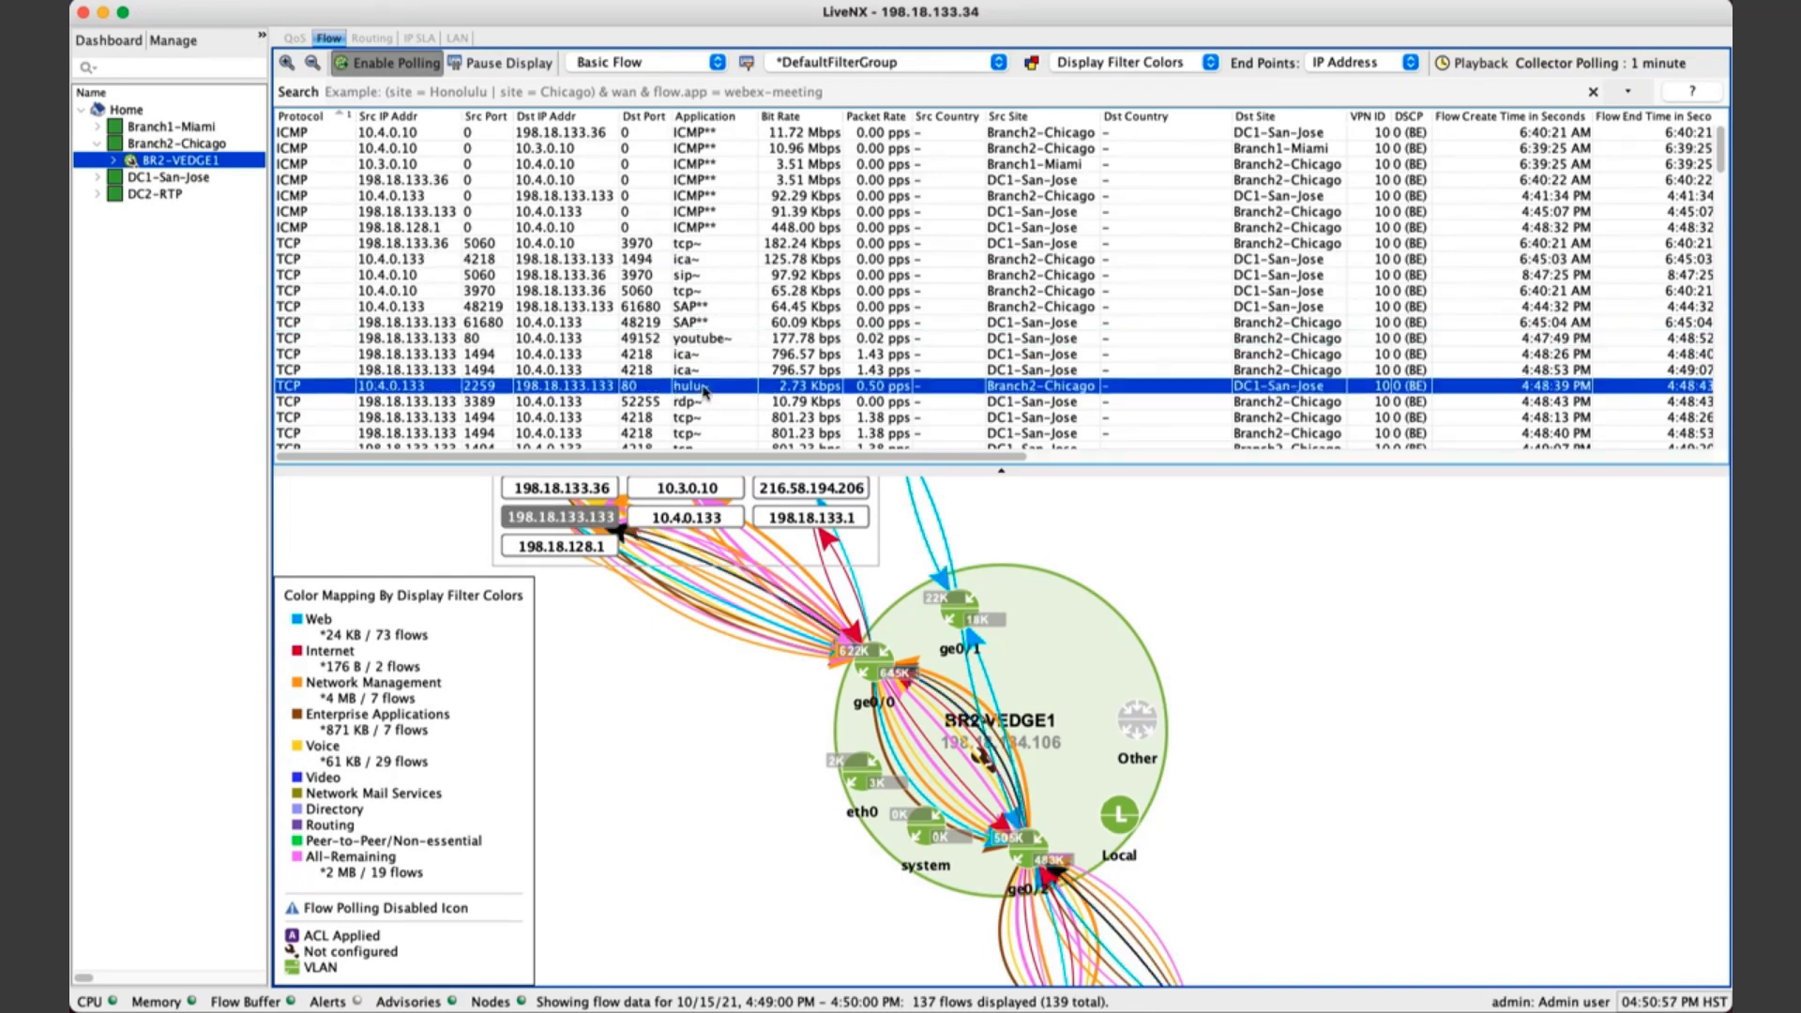
{"action": "scroll", "coordinate": [724, 279], "scroll_direction": "down", "scroll_amount": 3}
{"action": "scroll", "coordinate": [724, 279], "scroll_direction": "down", "scroll_amount": 1}
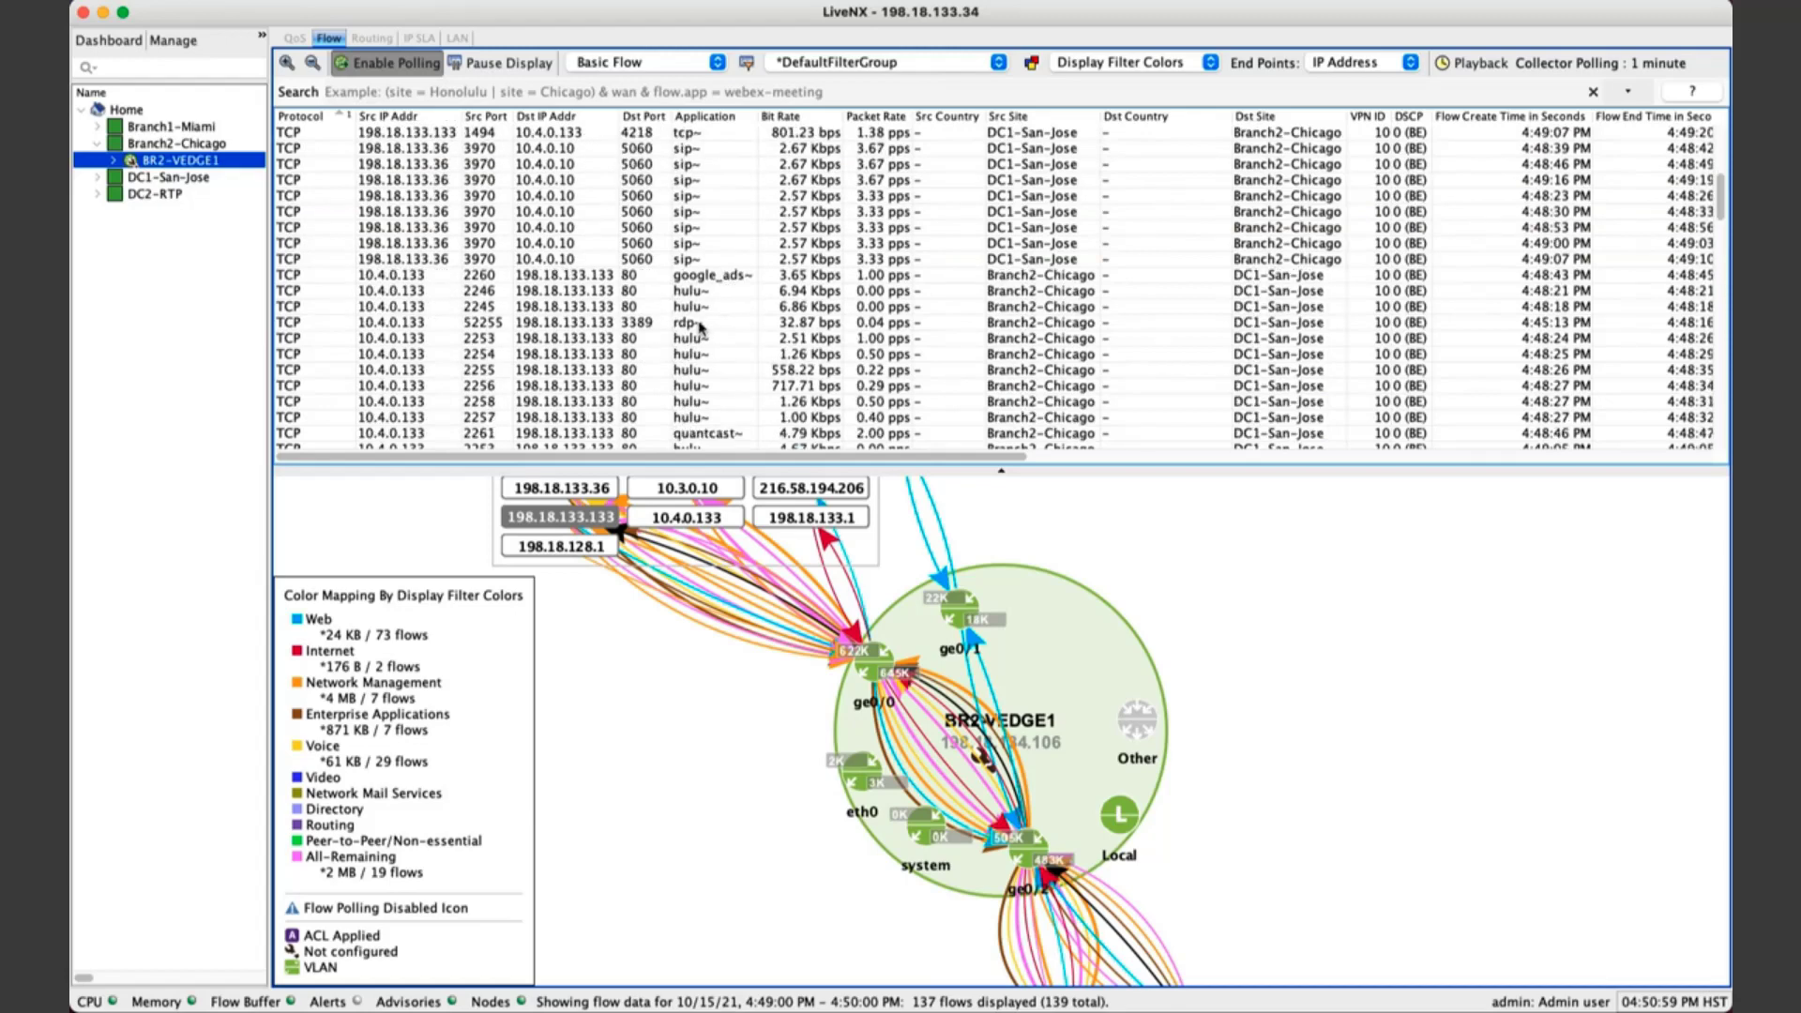
{"action": "left_click", "coordinate": [711, 424]}
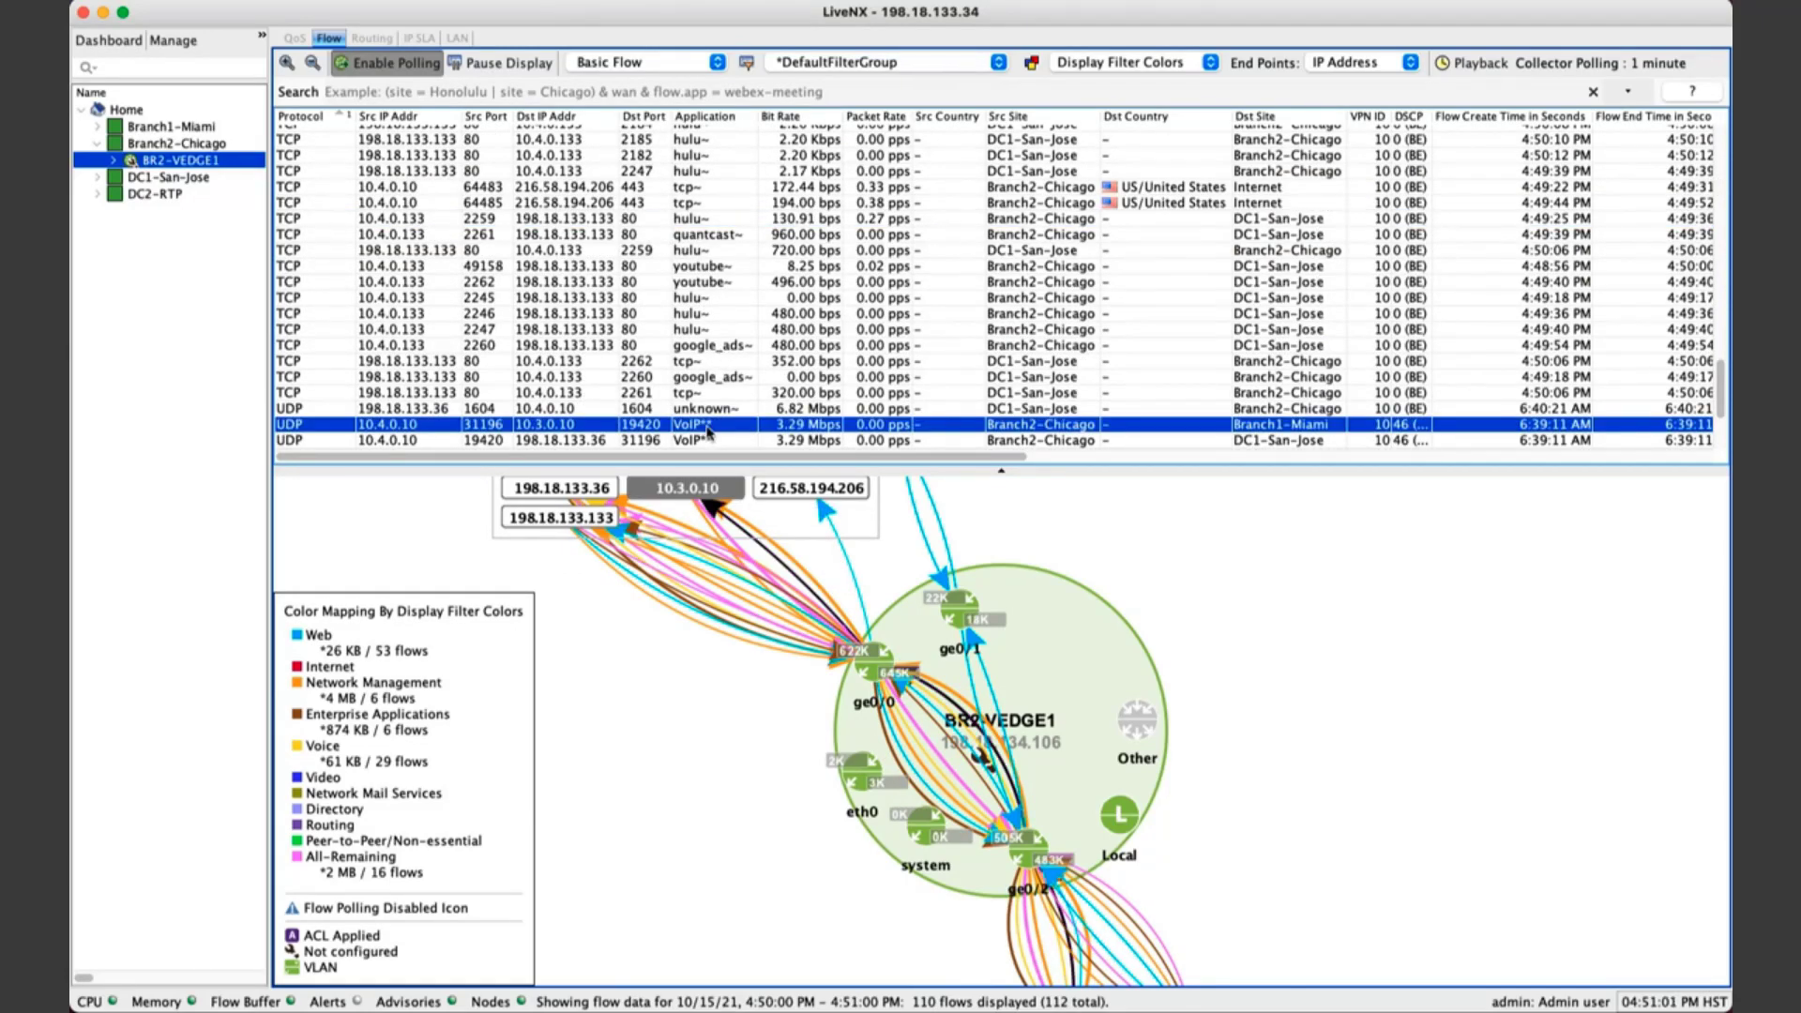
{"action": "left_click", "coordinate": [702, 361]}
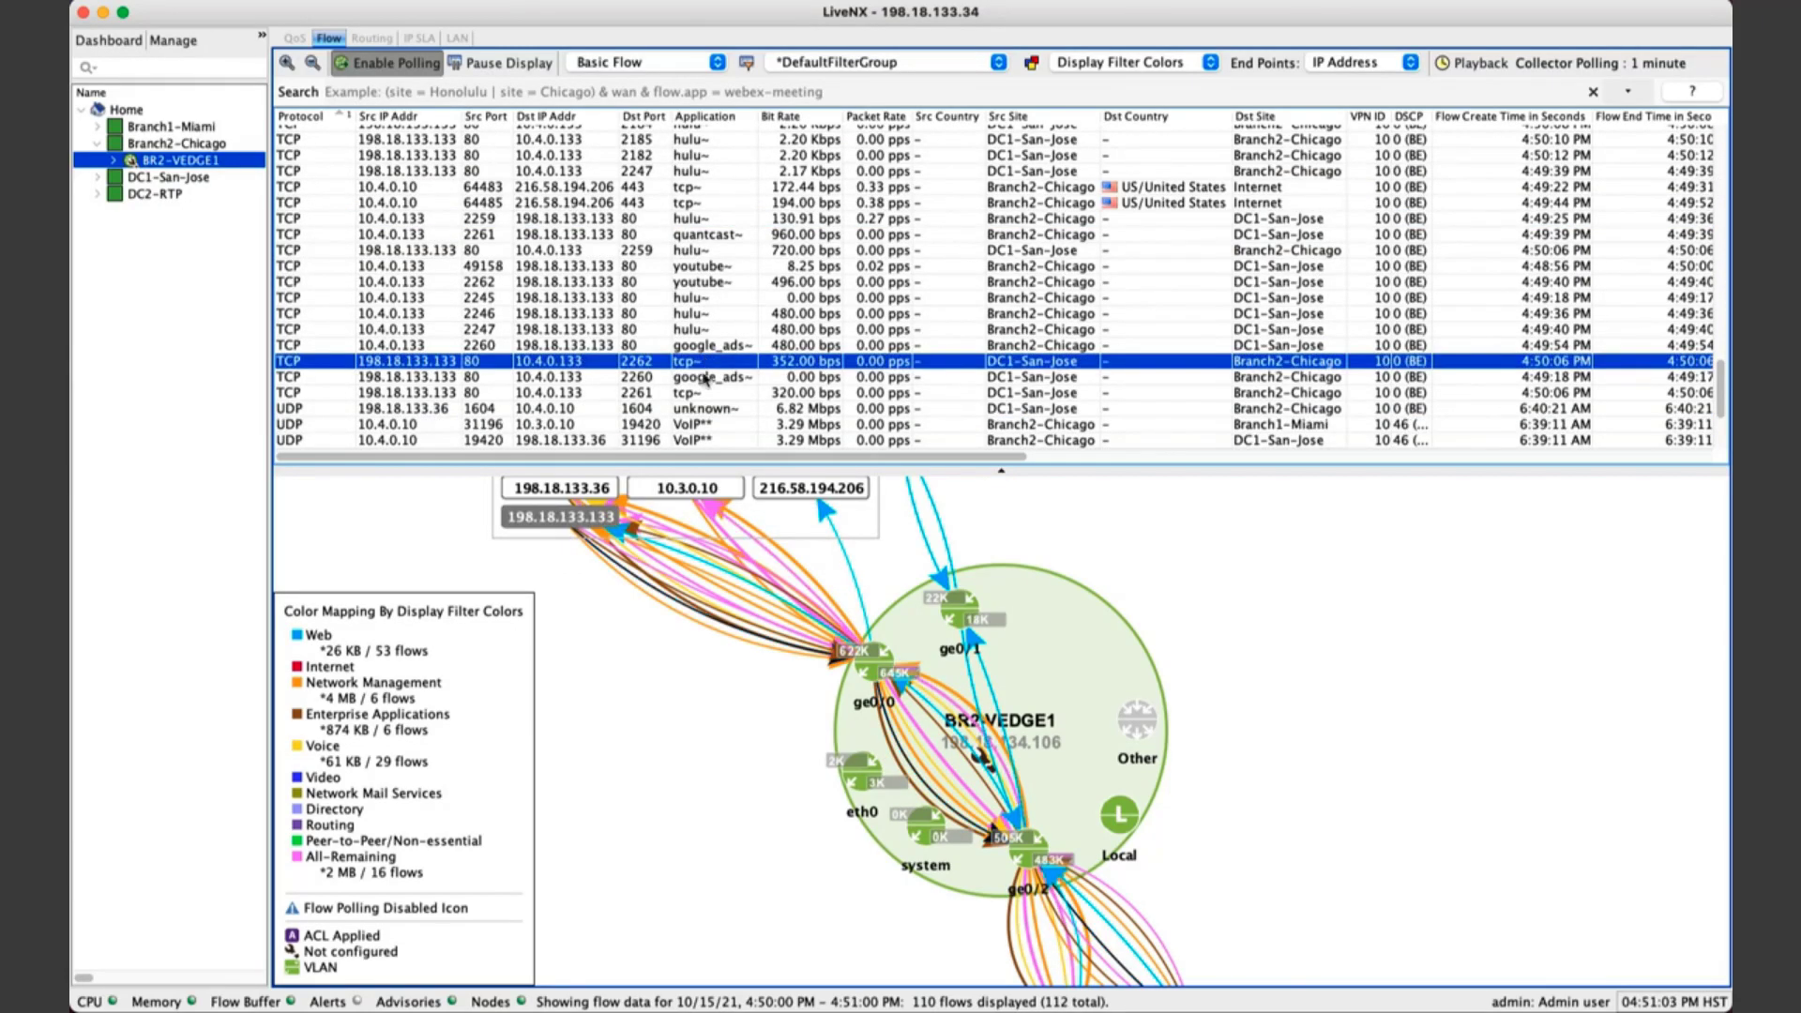
{"action": "scroll", "coordinate": [711, 356], "scroll_direction": "down", "scroll_amount": 3}
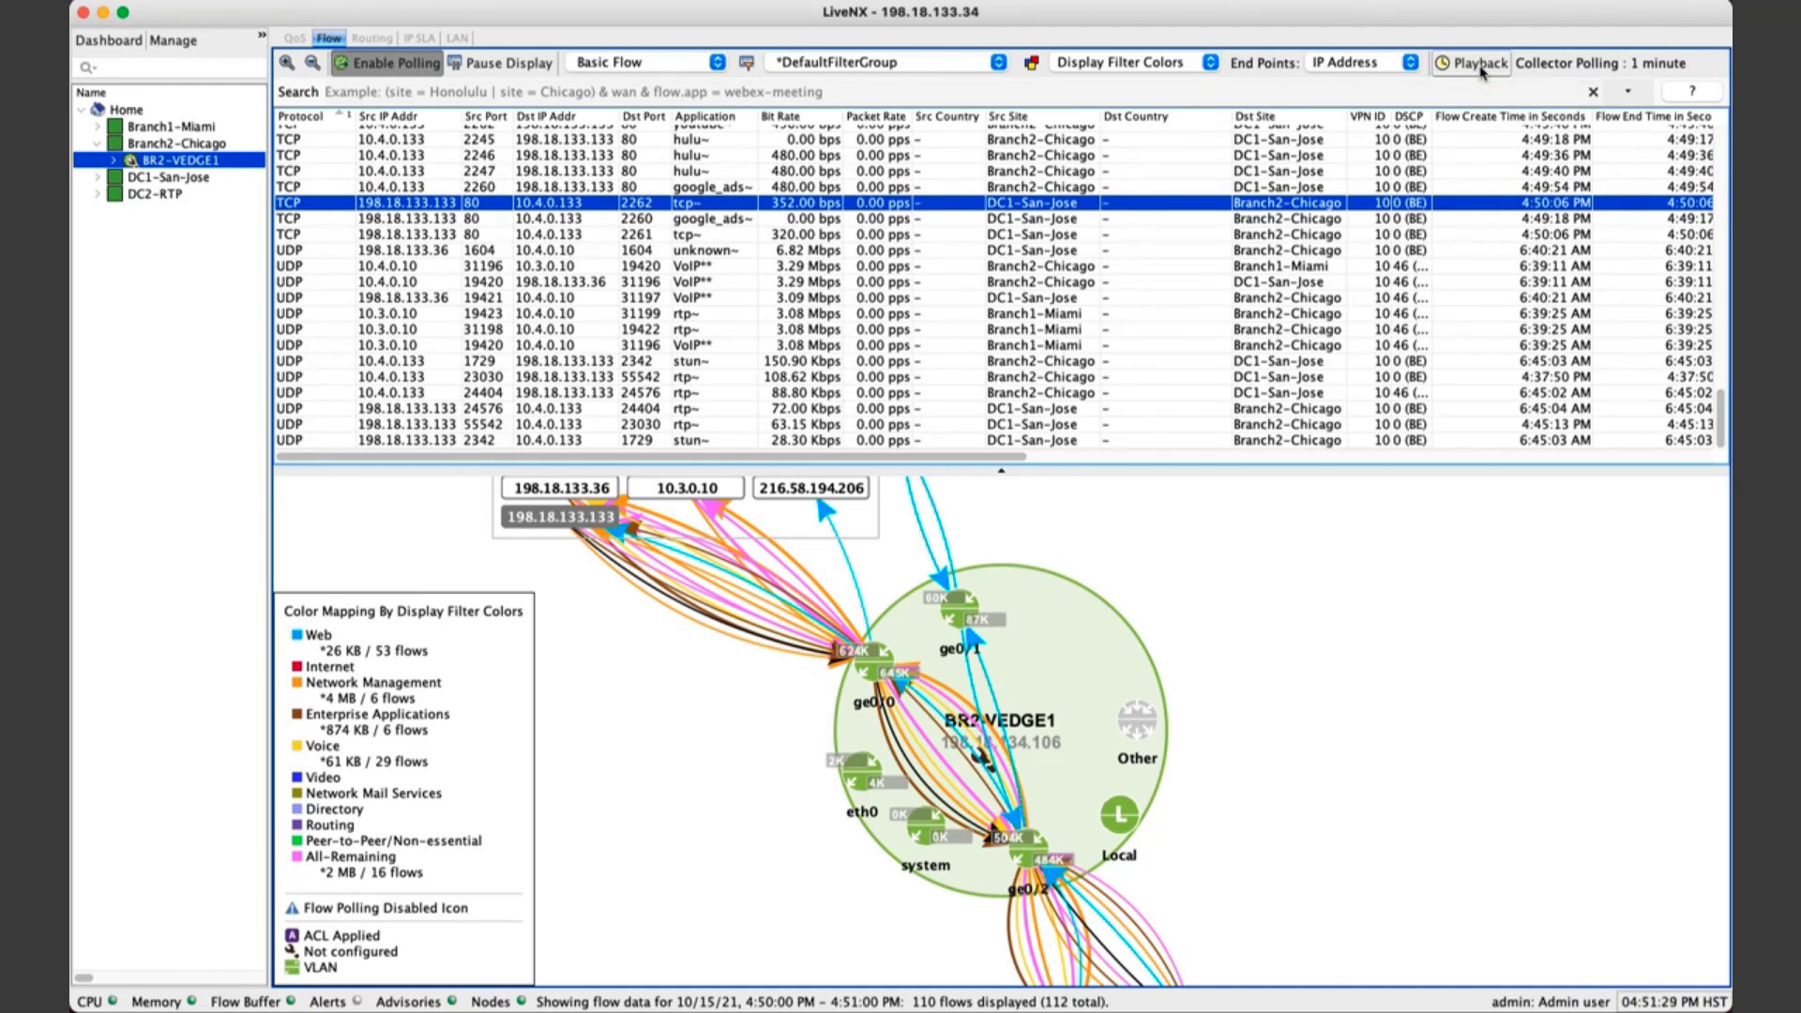
- Open Historical Playback for BR2-VEDGE1, check the playback date, and start replaying its flows
{"action": "left_click", "coordinate": [1478, 64]}
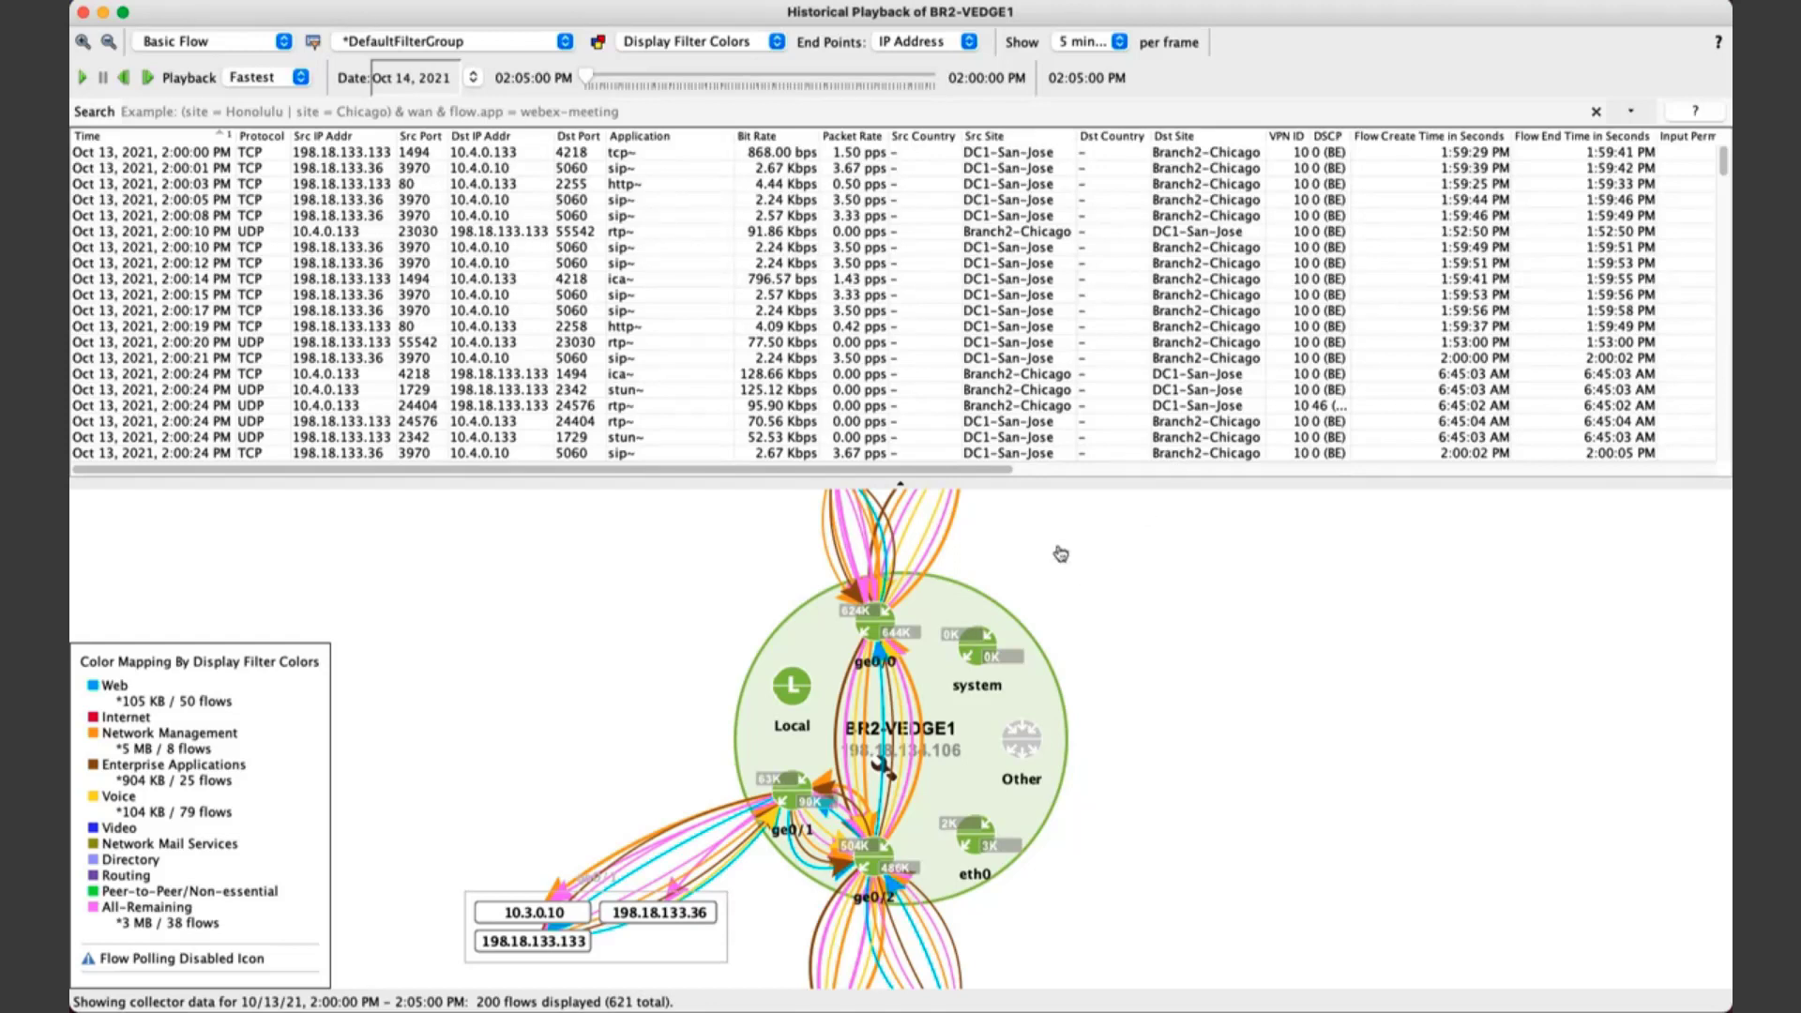
{"action": "left_click", "coordinate": [428, 86]}
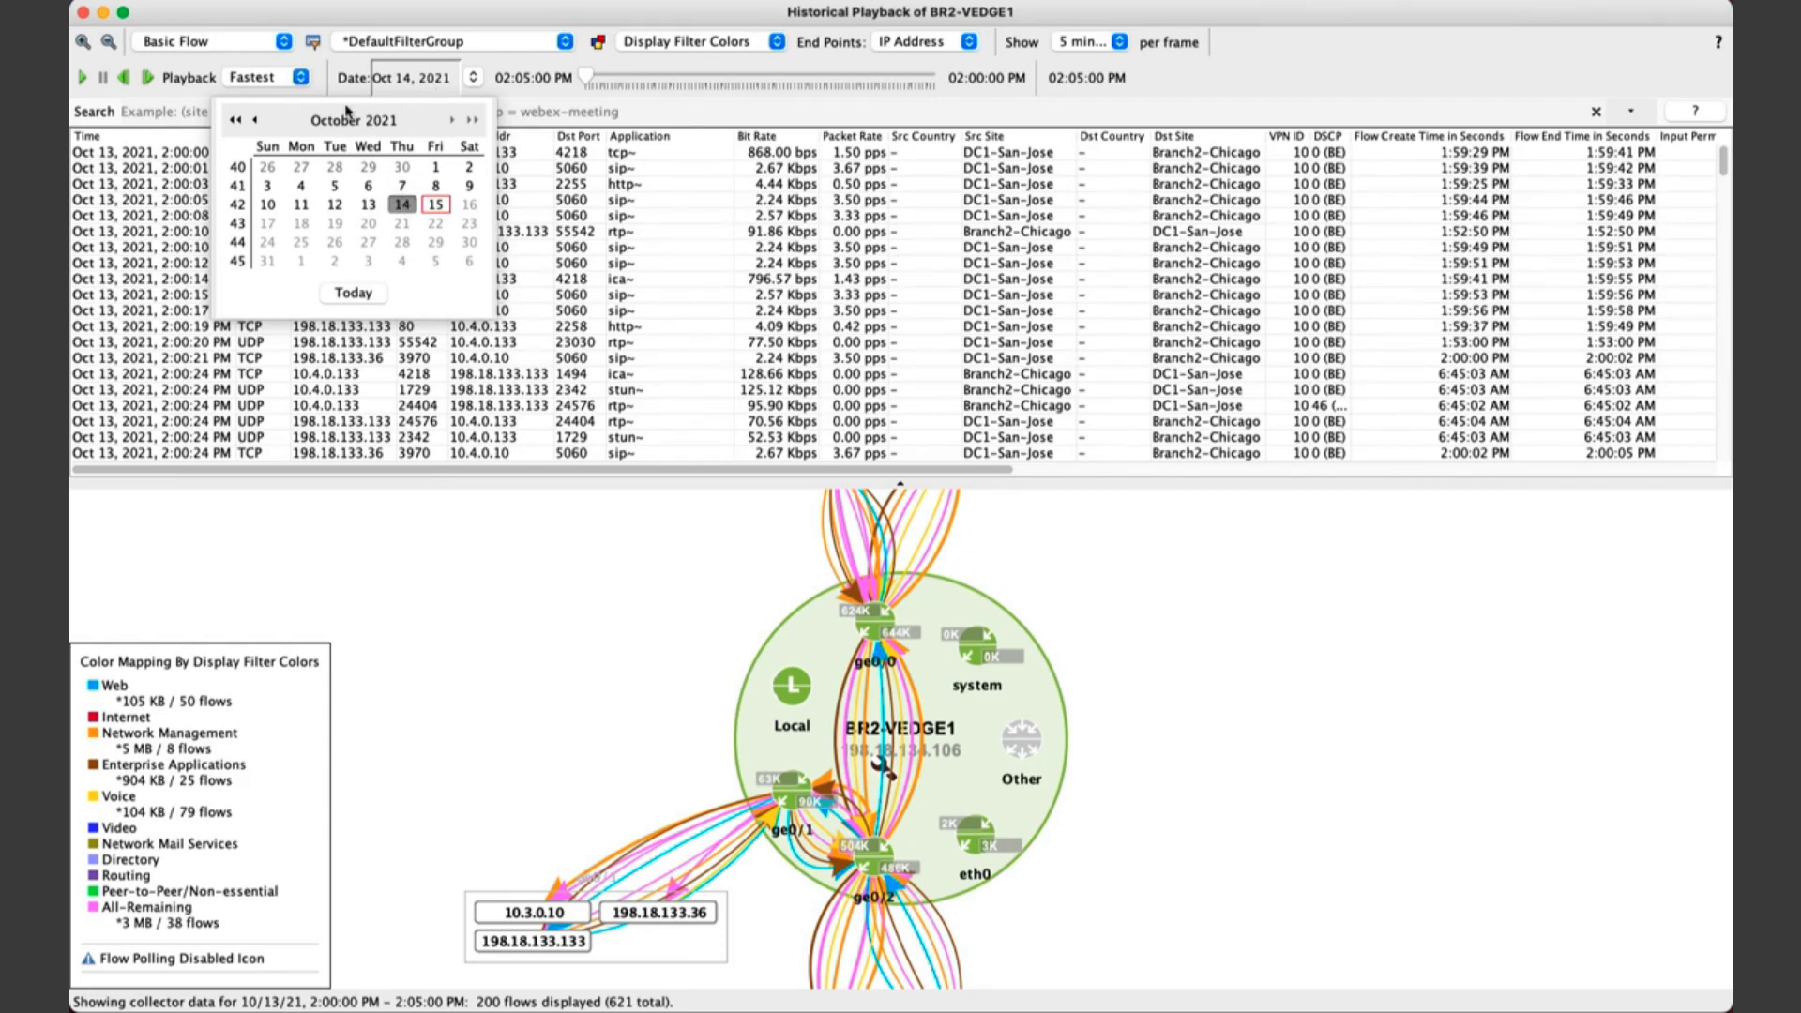
{"action": "left_click", "coordinate": [463, 110]}
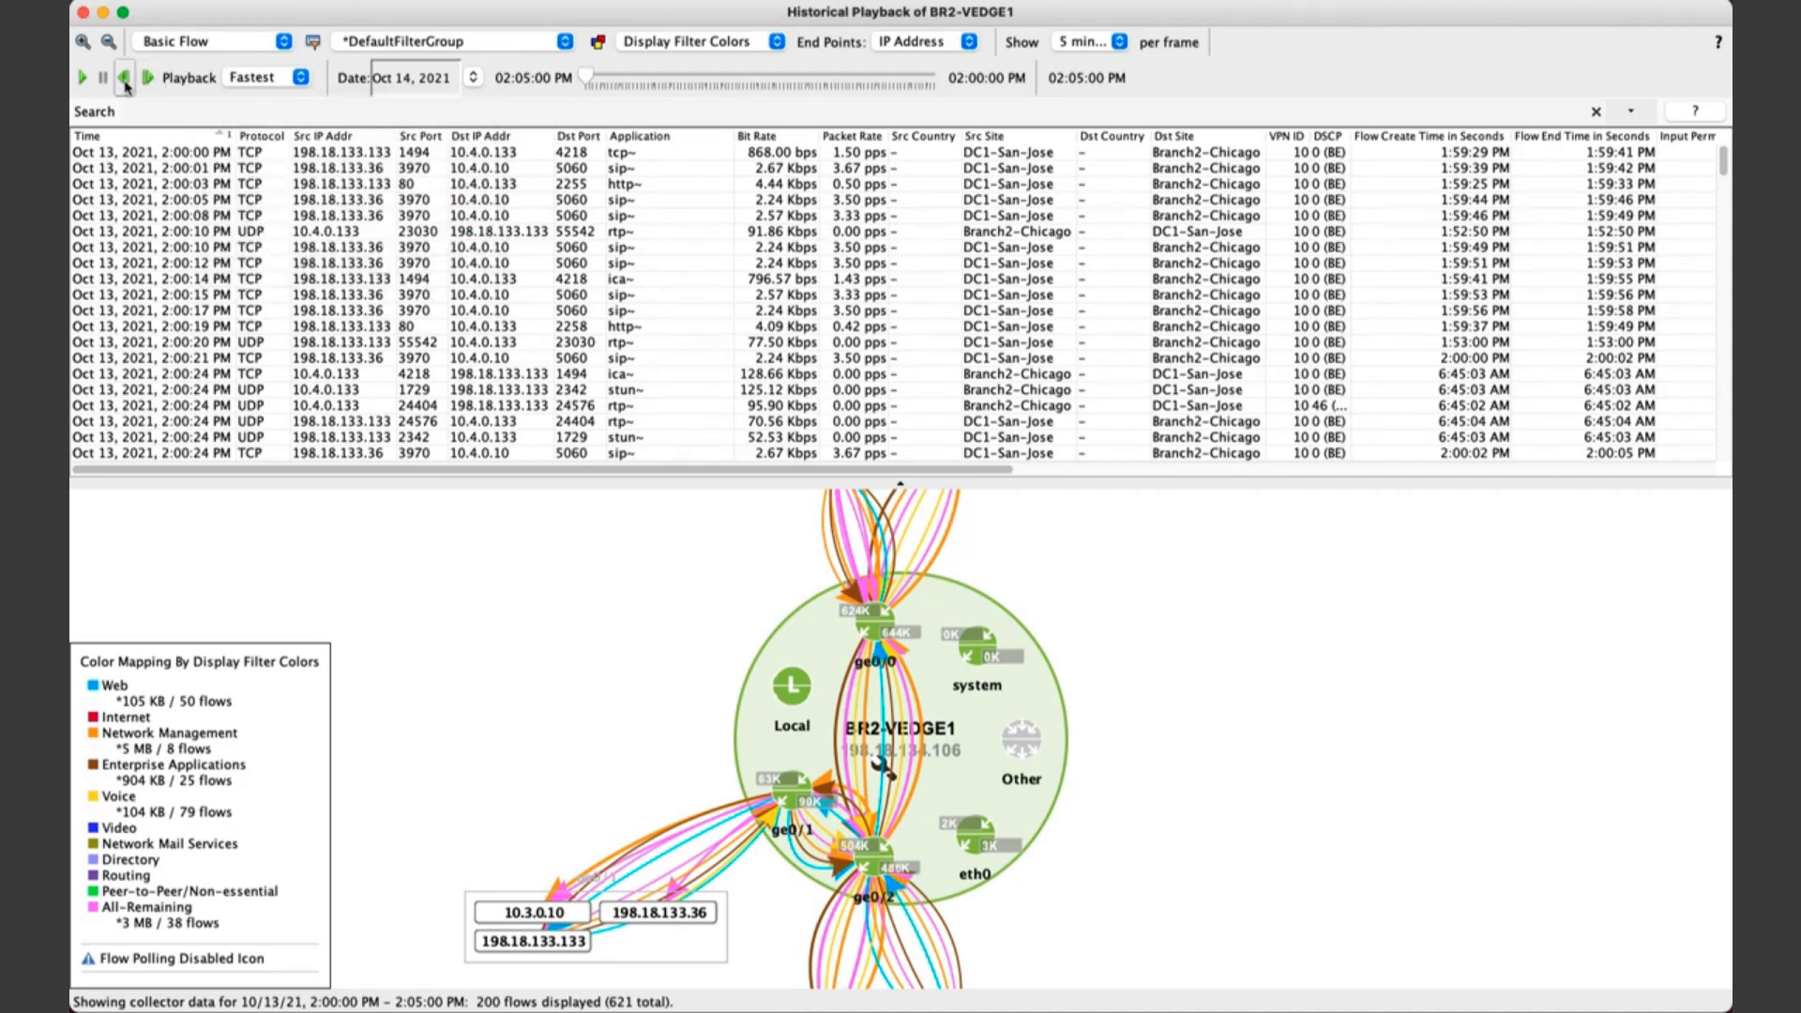
{"action": "left_click", "coordinate": [82, 76]}
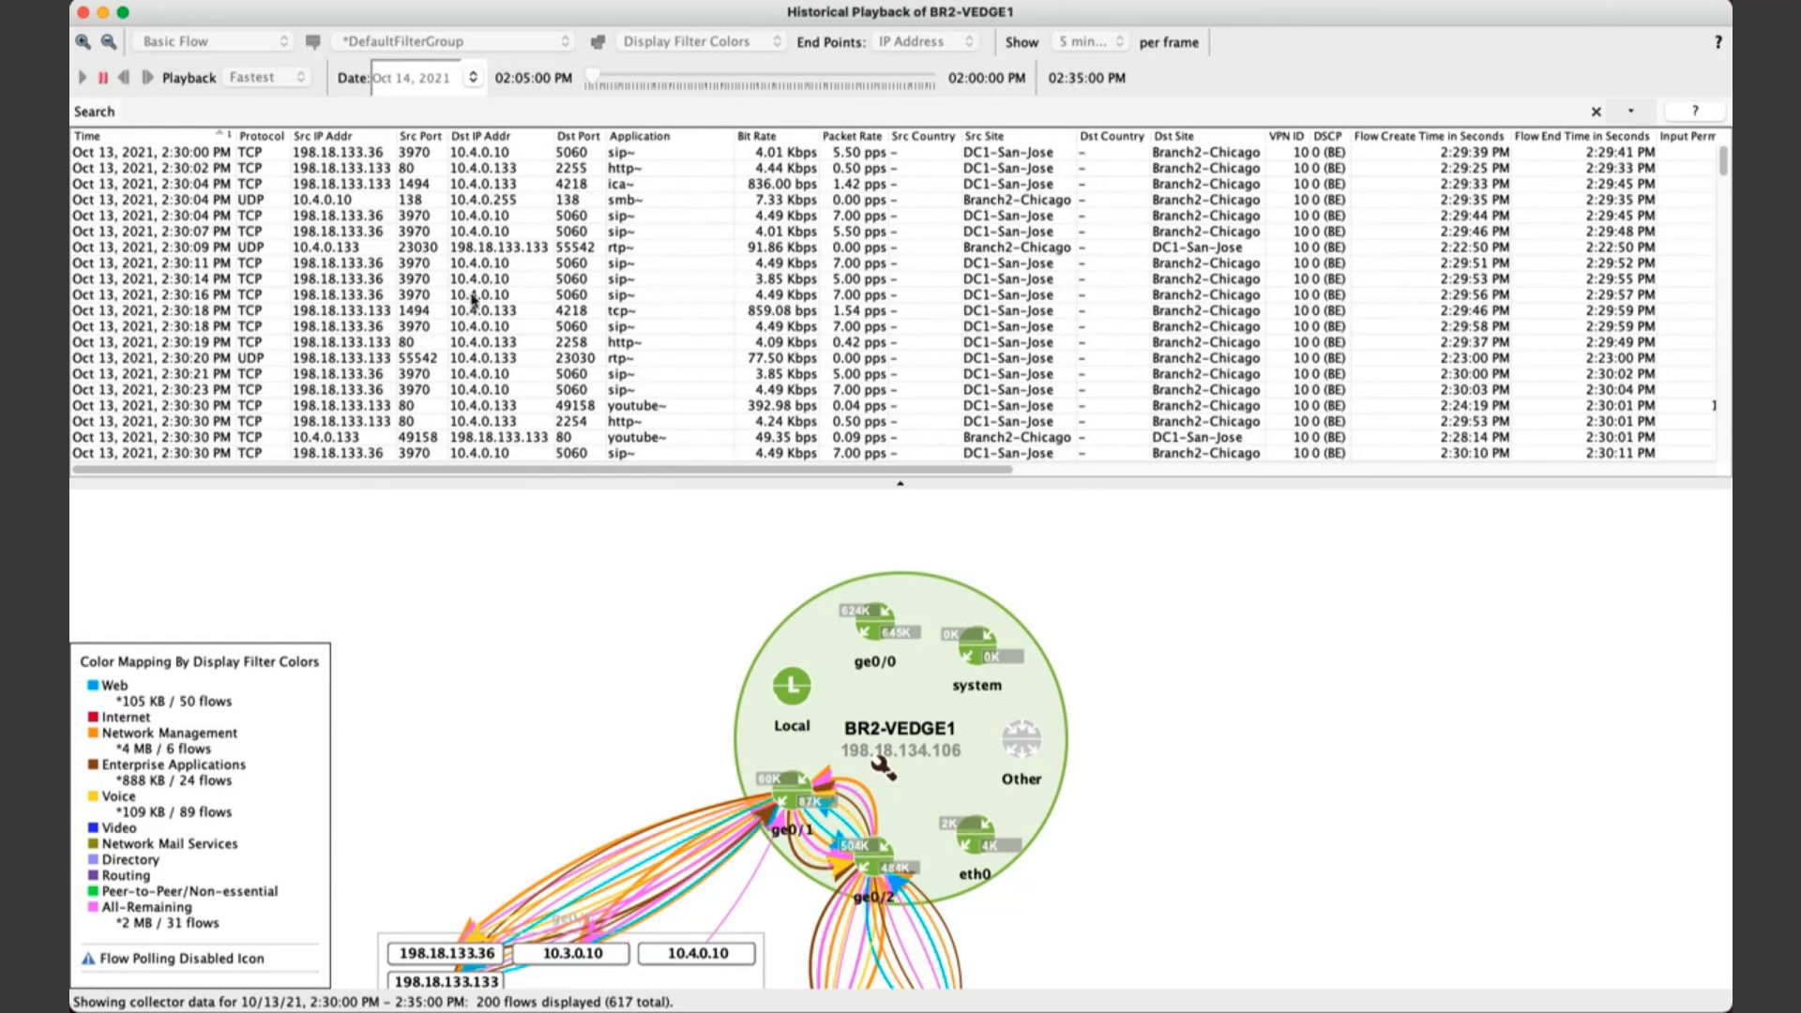
- Filter the BR2-VEDGE1 playback with the saved 'flow.app = VoIP' search and select the ge0/1 interface
{"action": "left_click", "coordinate": [407, 297]}
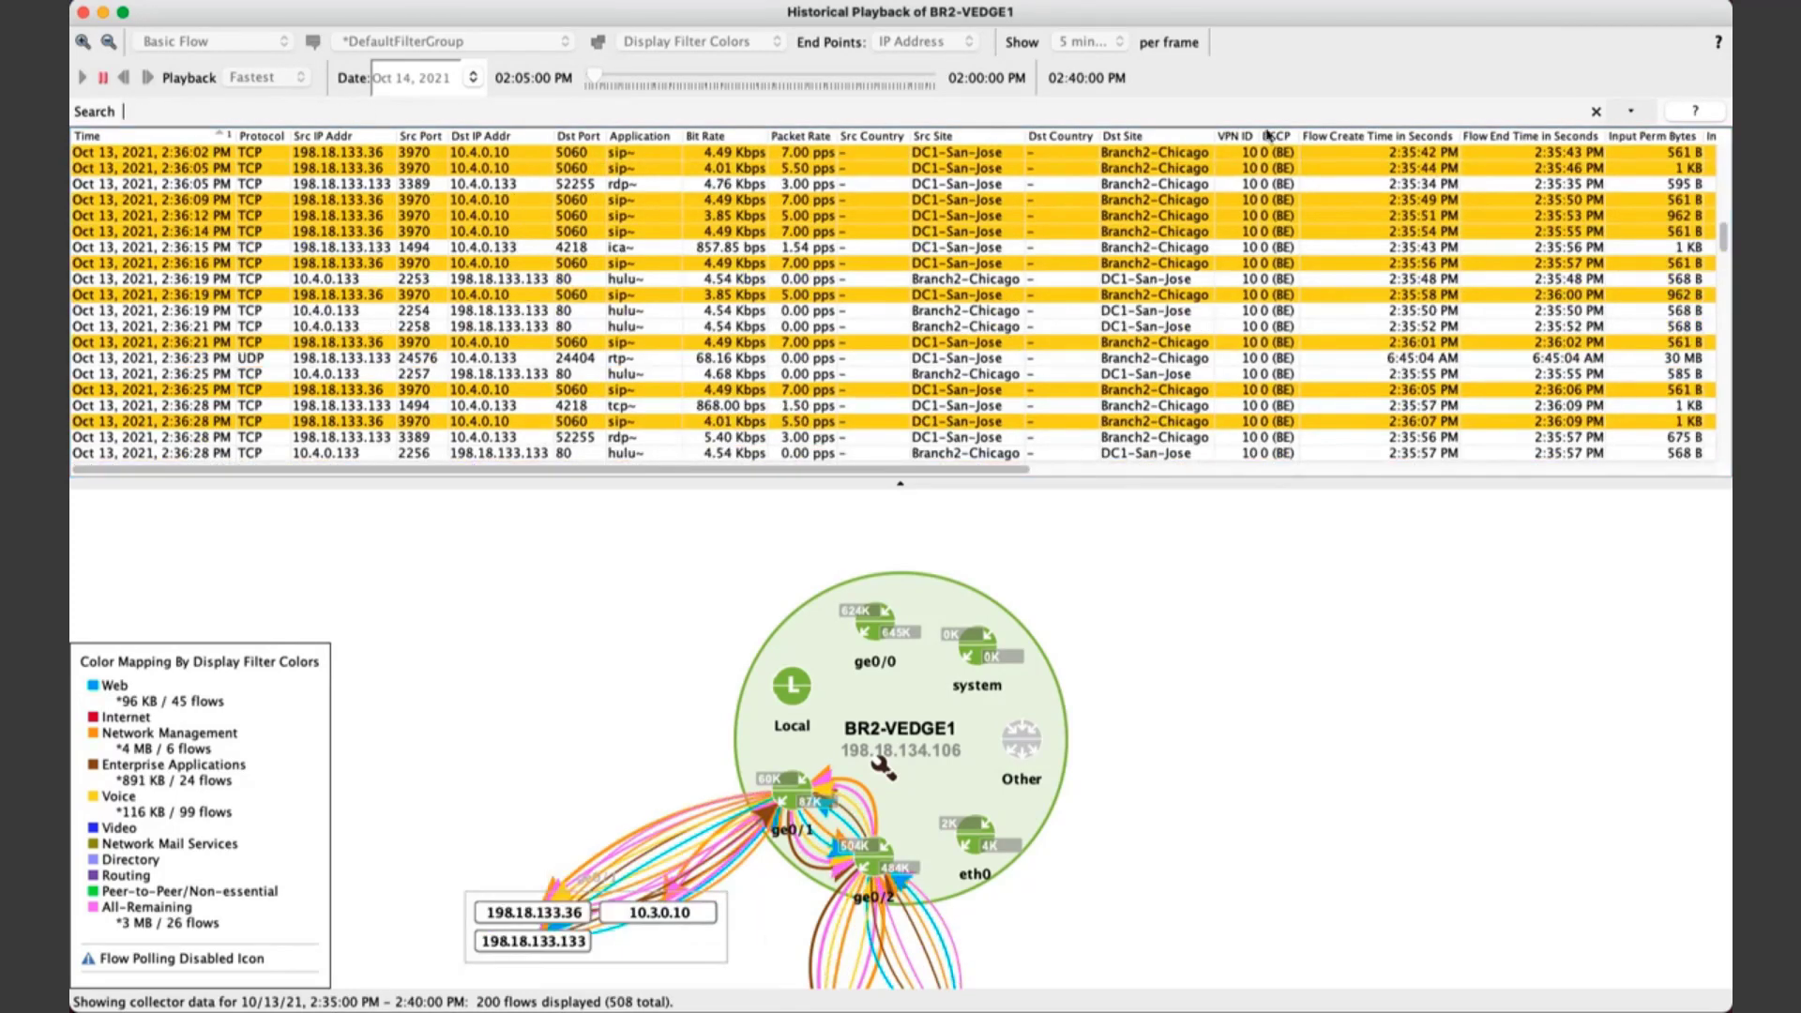
{"action": "left_click", "coordinate": [1631, 110]}
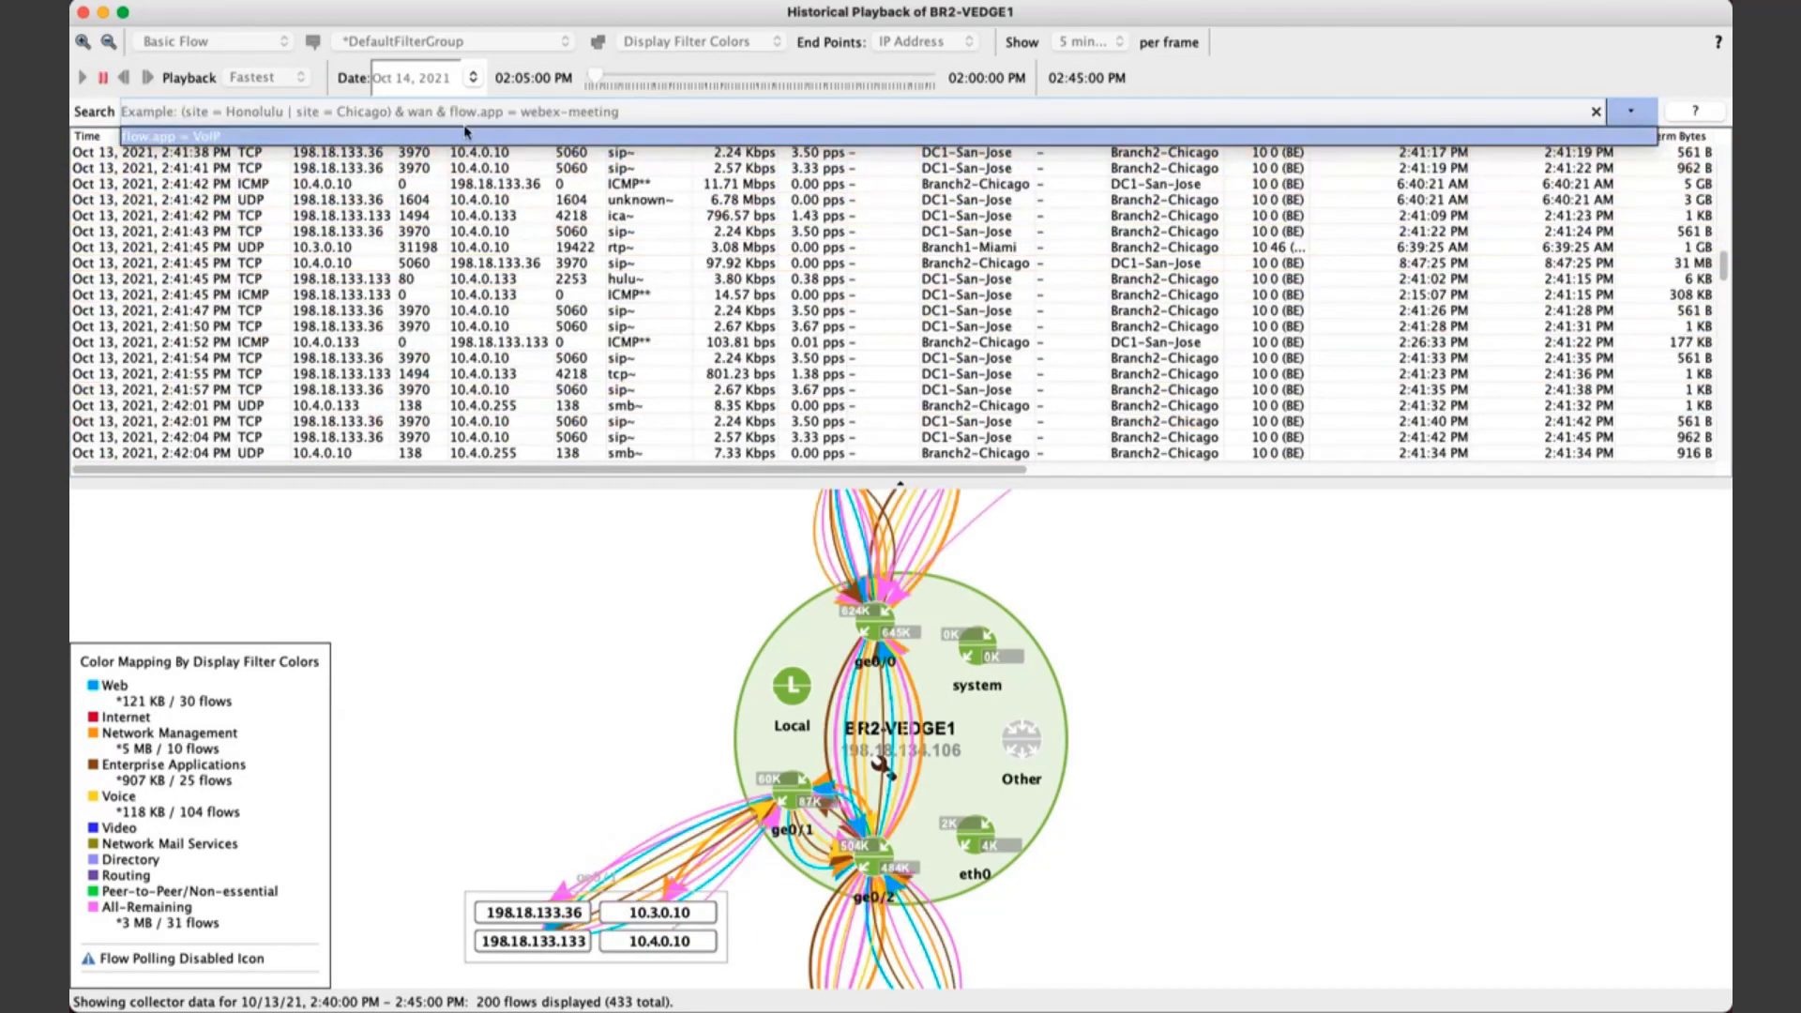
{"action": "left_click", "coordinate": [461, 137]}
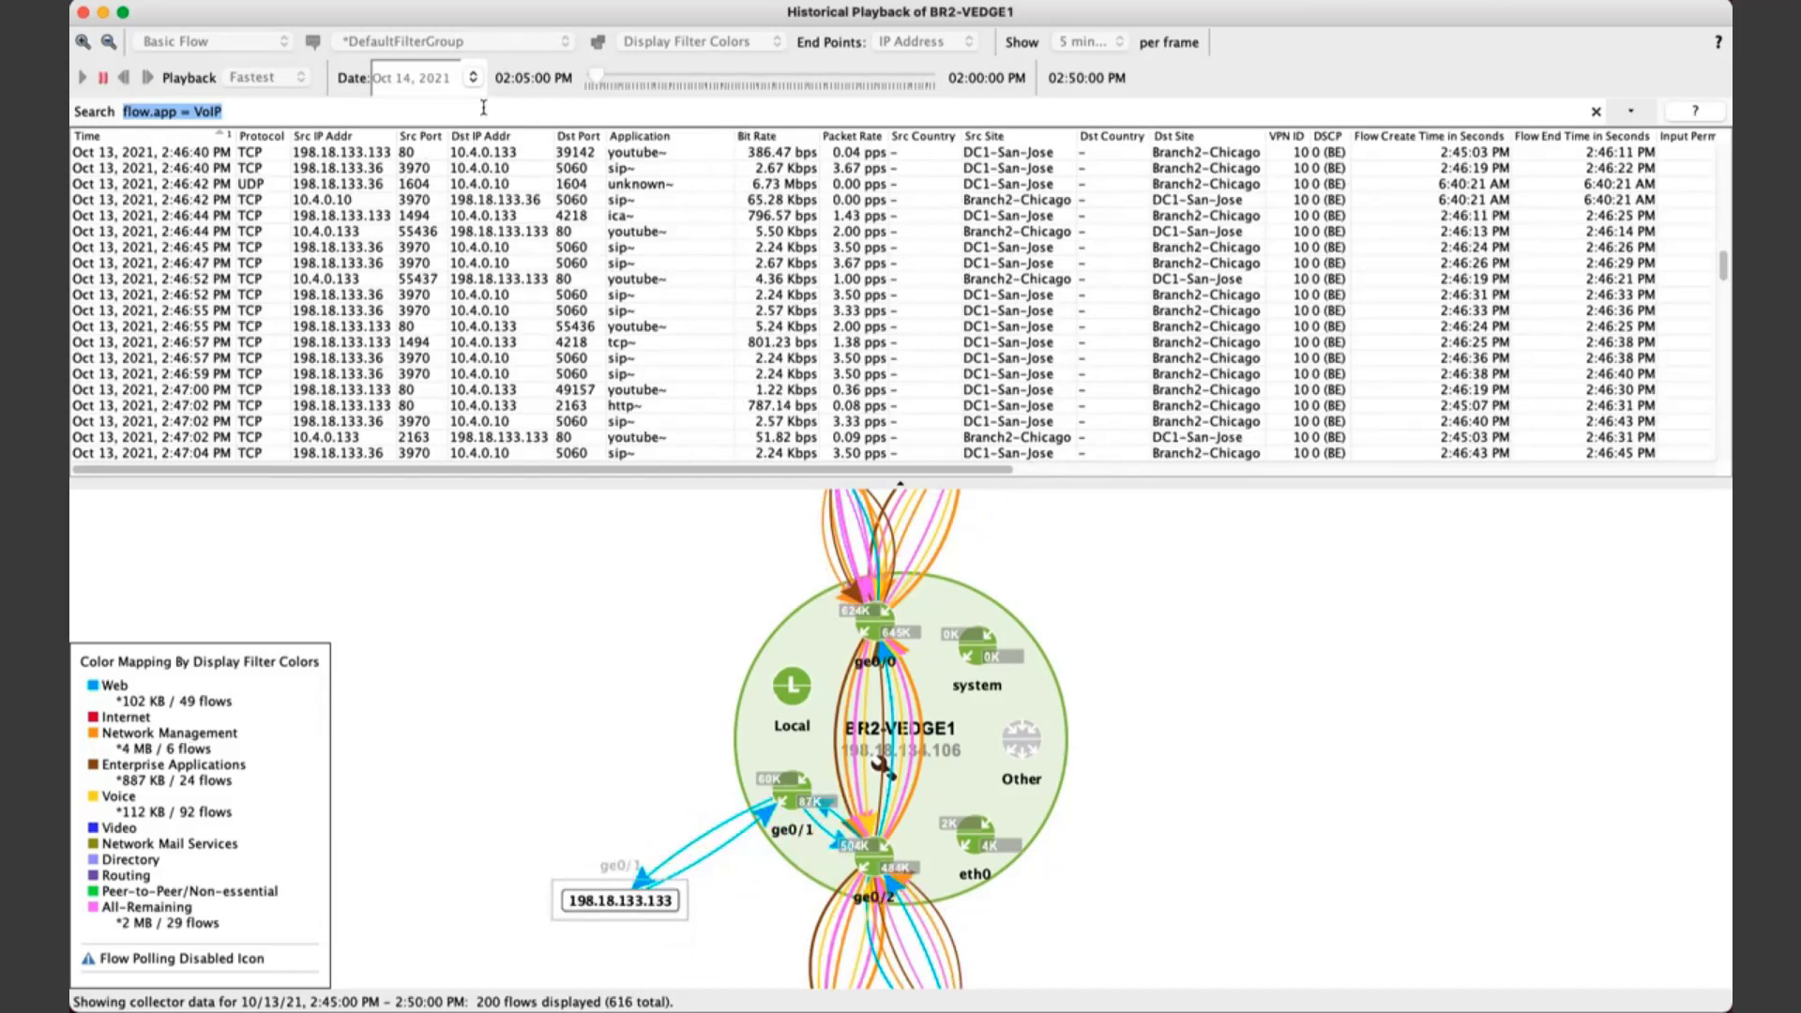
{"action": "left_click", "coordinate": [481, 113]}
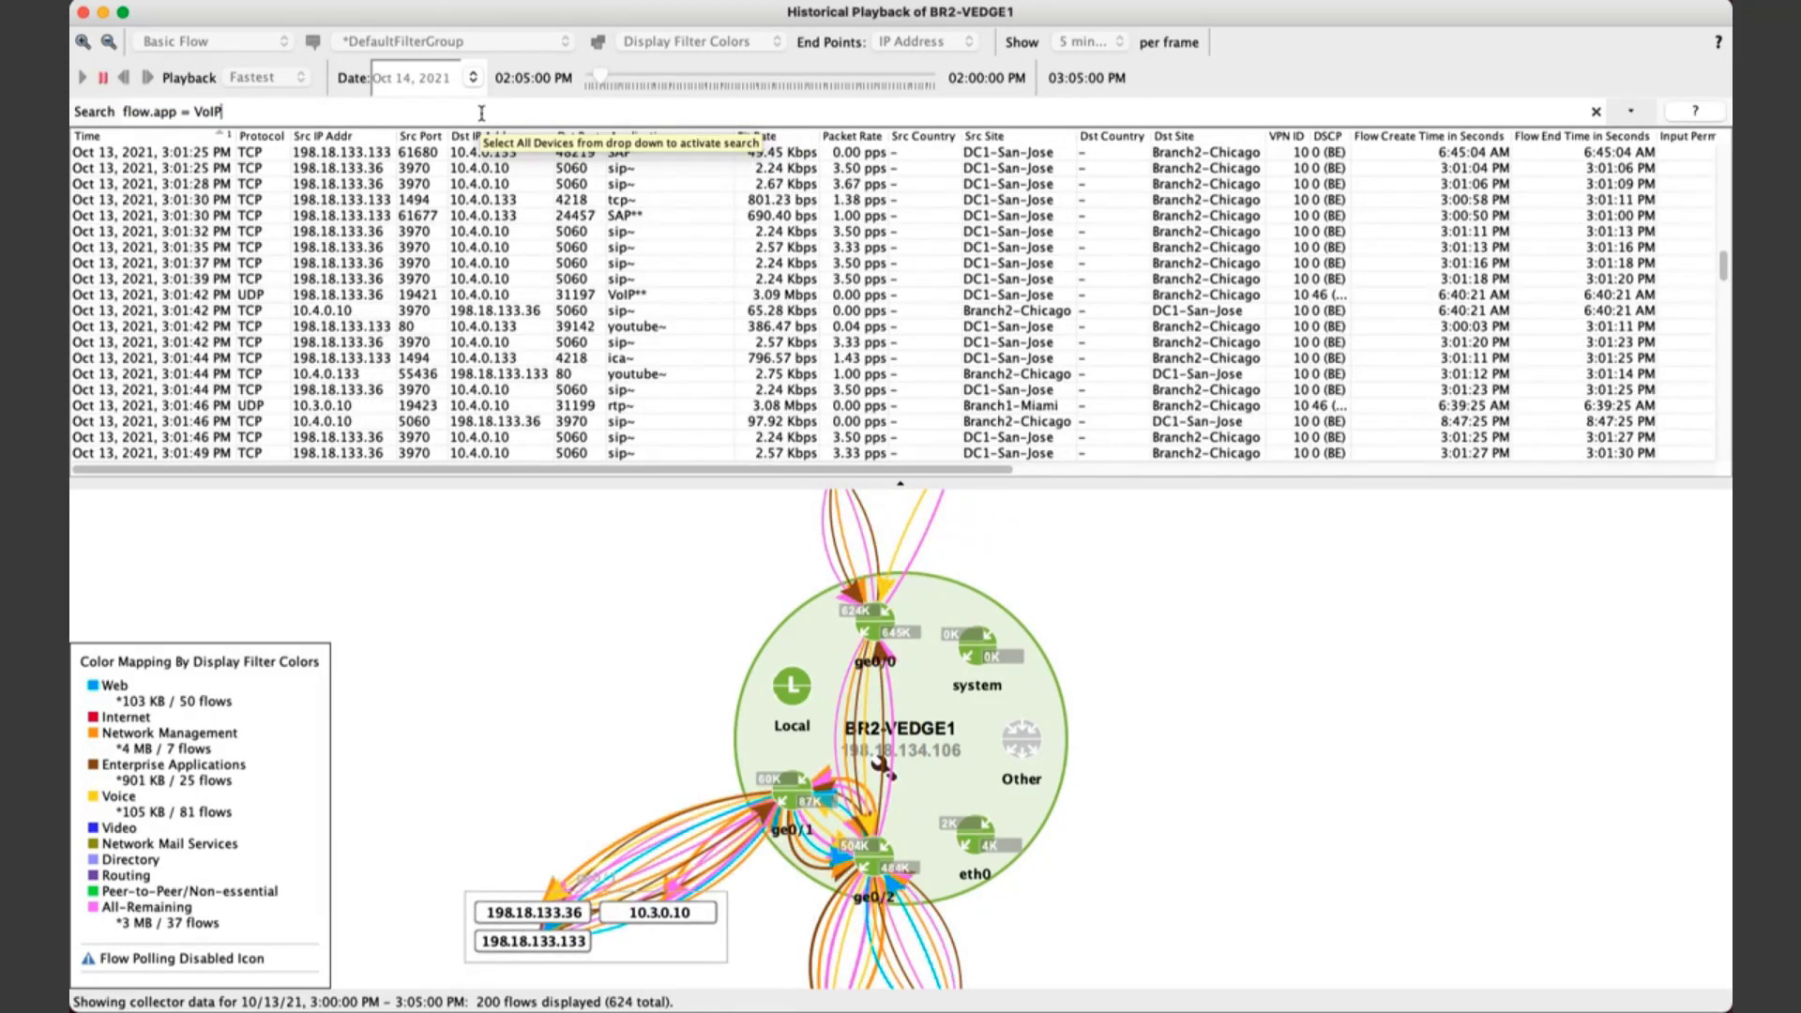
{"action": "key", "text": "Return"}
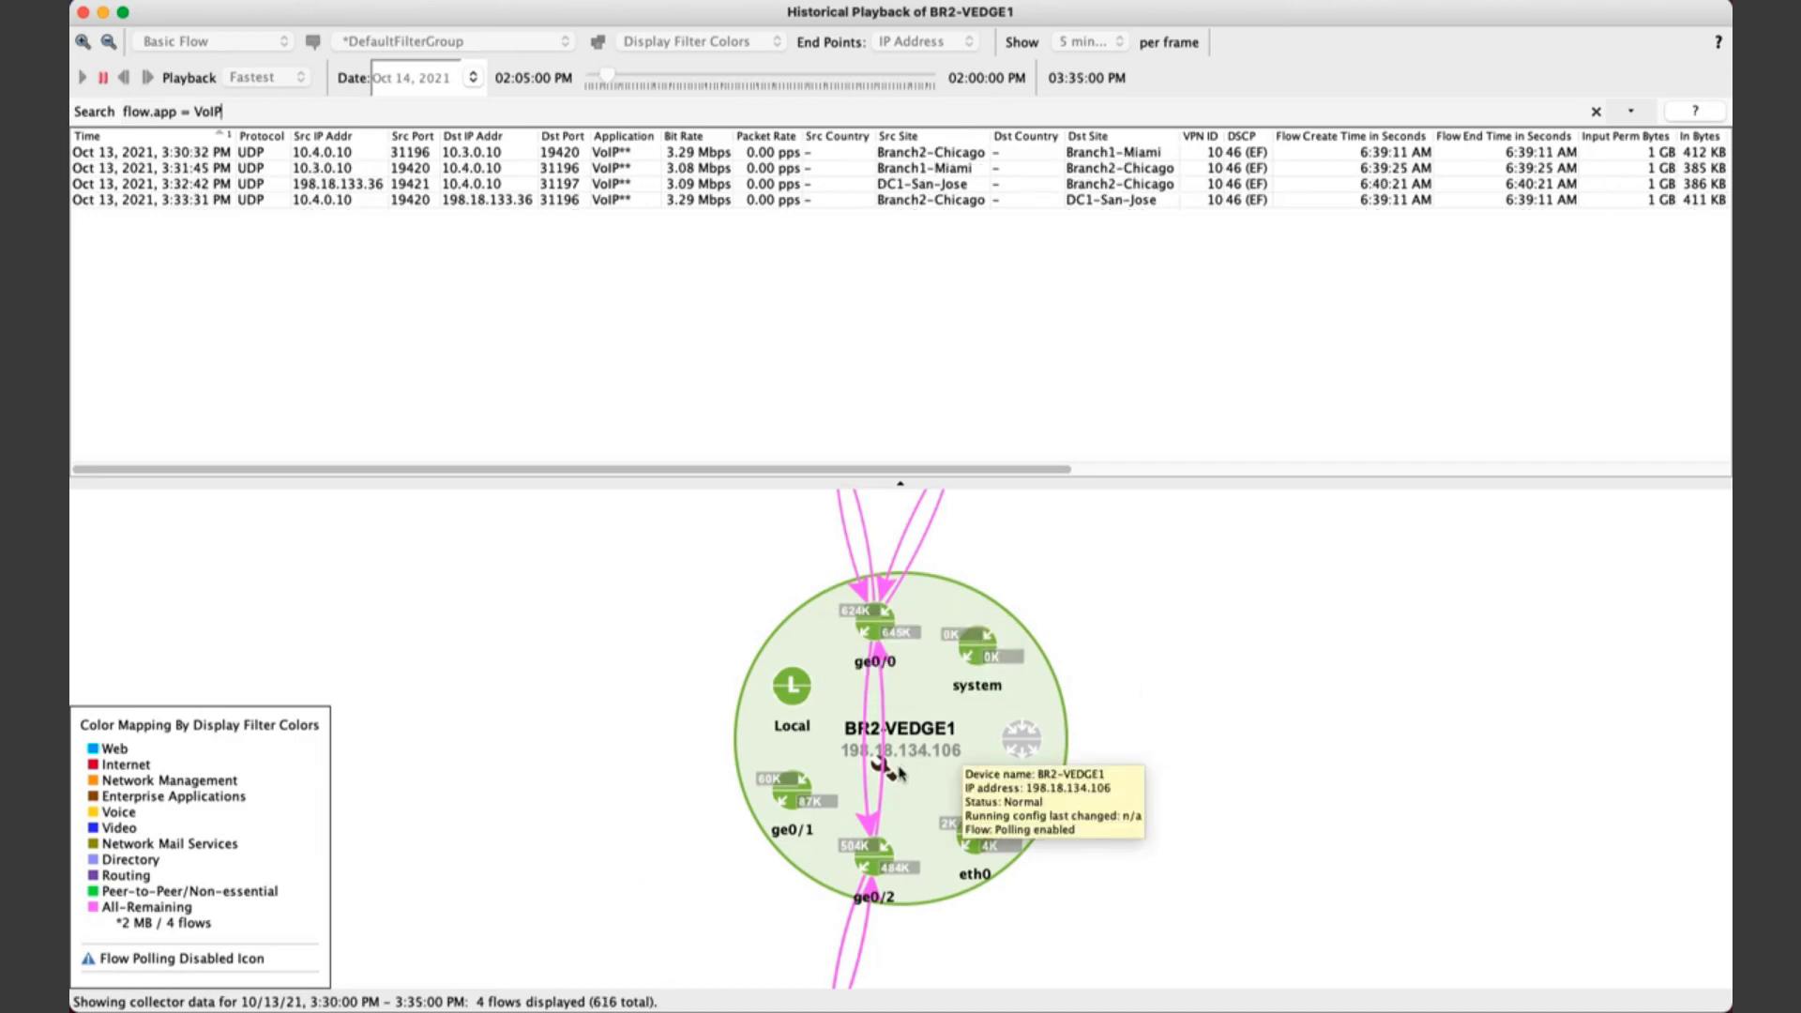
{"action": "left_click", "coordinate": [785, 795]}
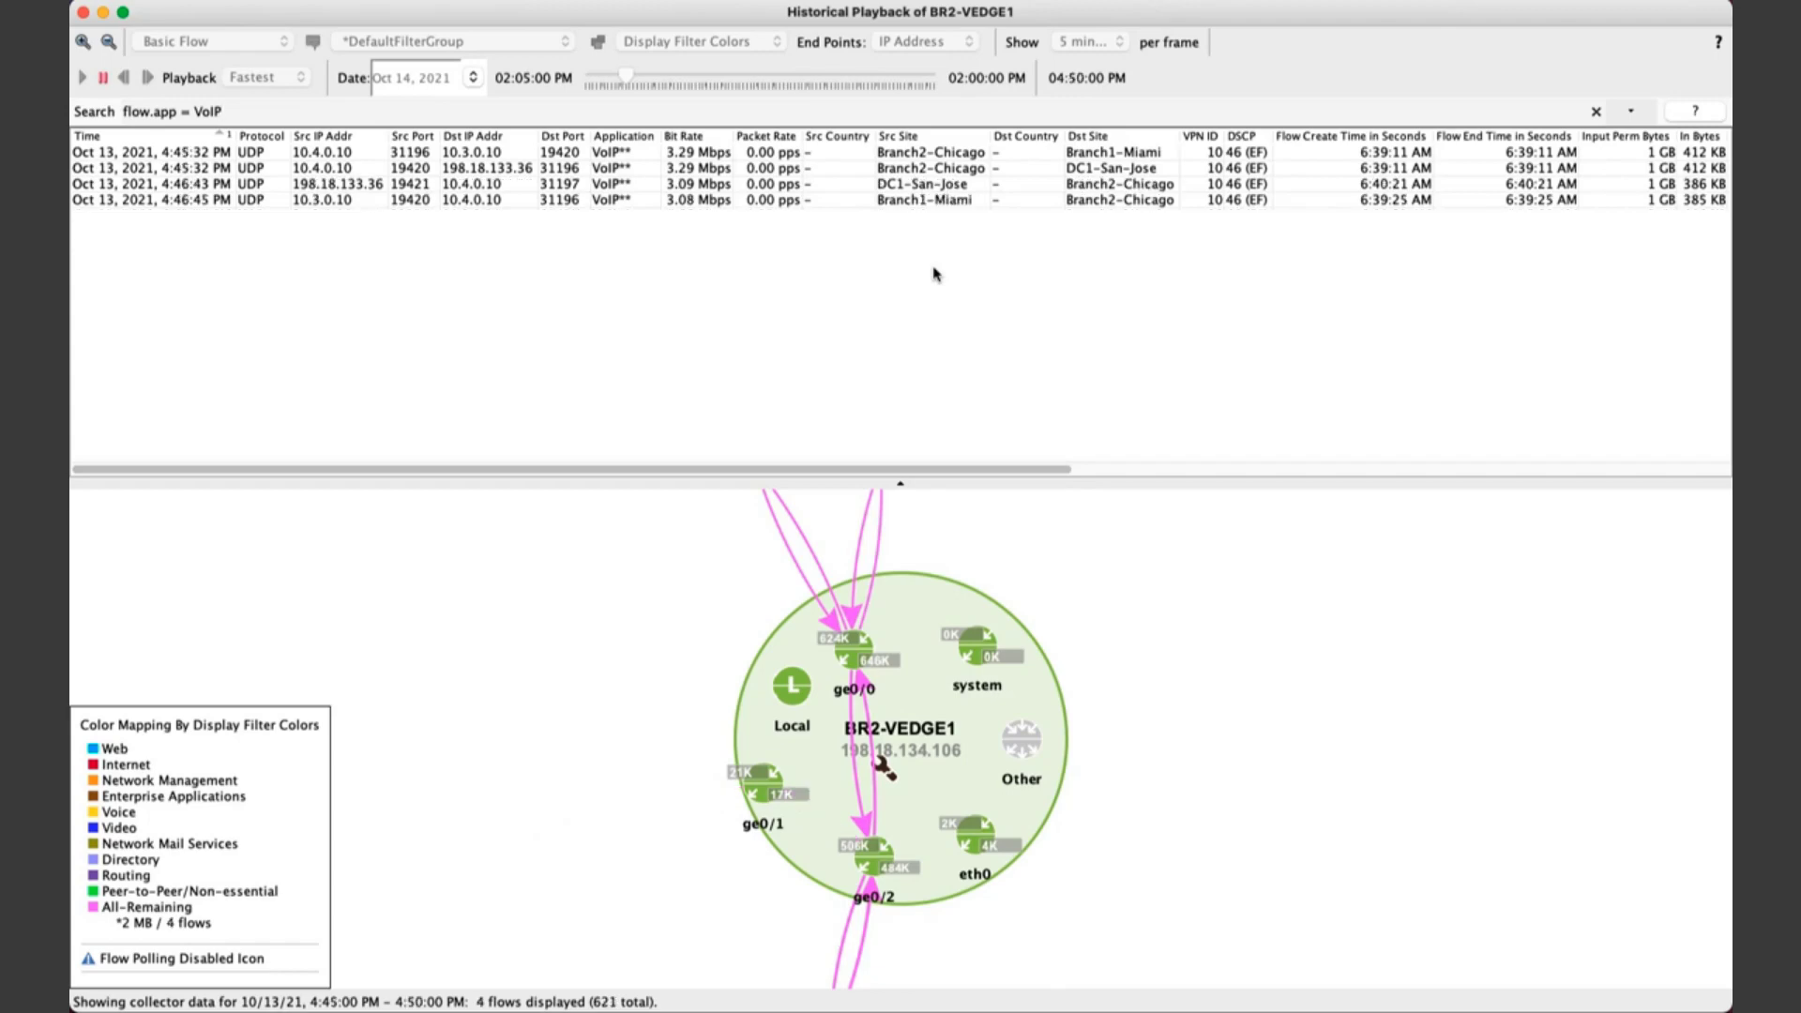
{"action": "left_click", "coordinate": [235, 111]}
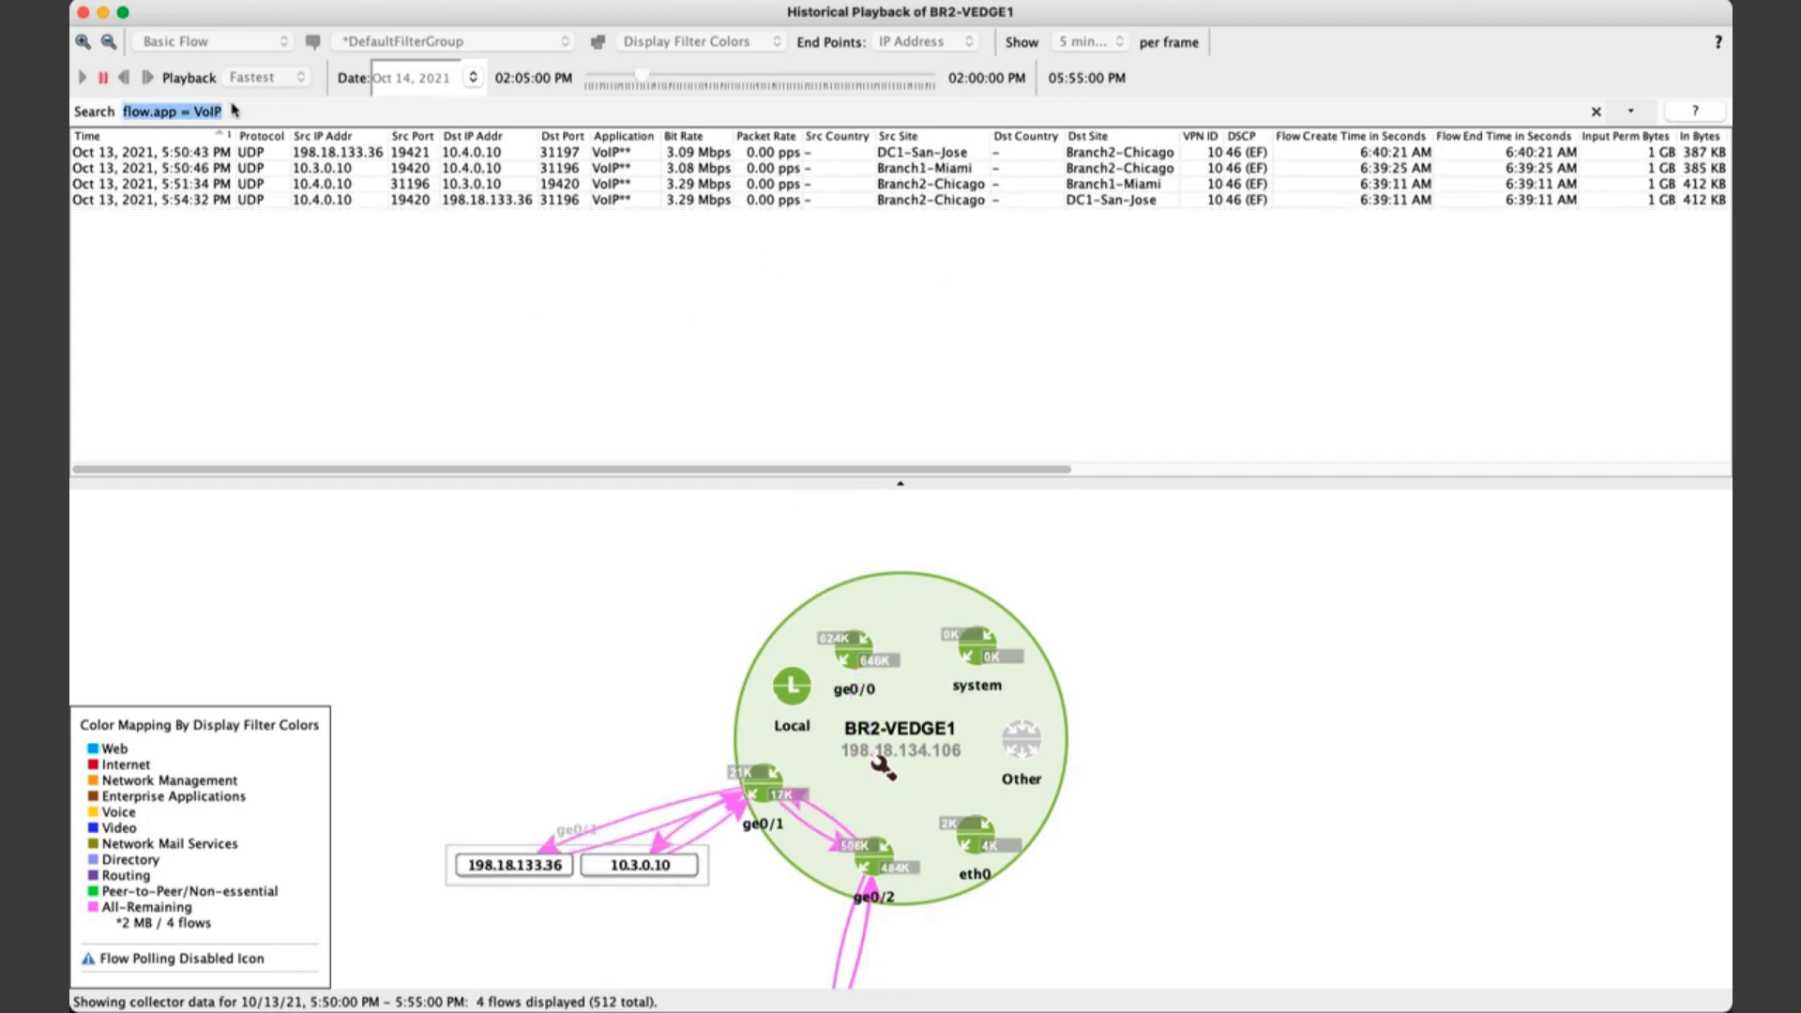
- Close the Historical Playback window and return to the Home topology map
{"action": "left_click", "coordinate": [82, 13]}
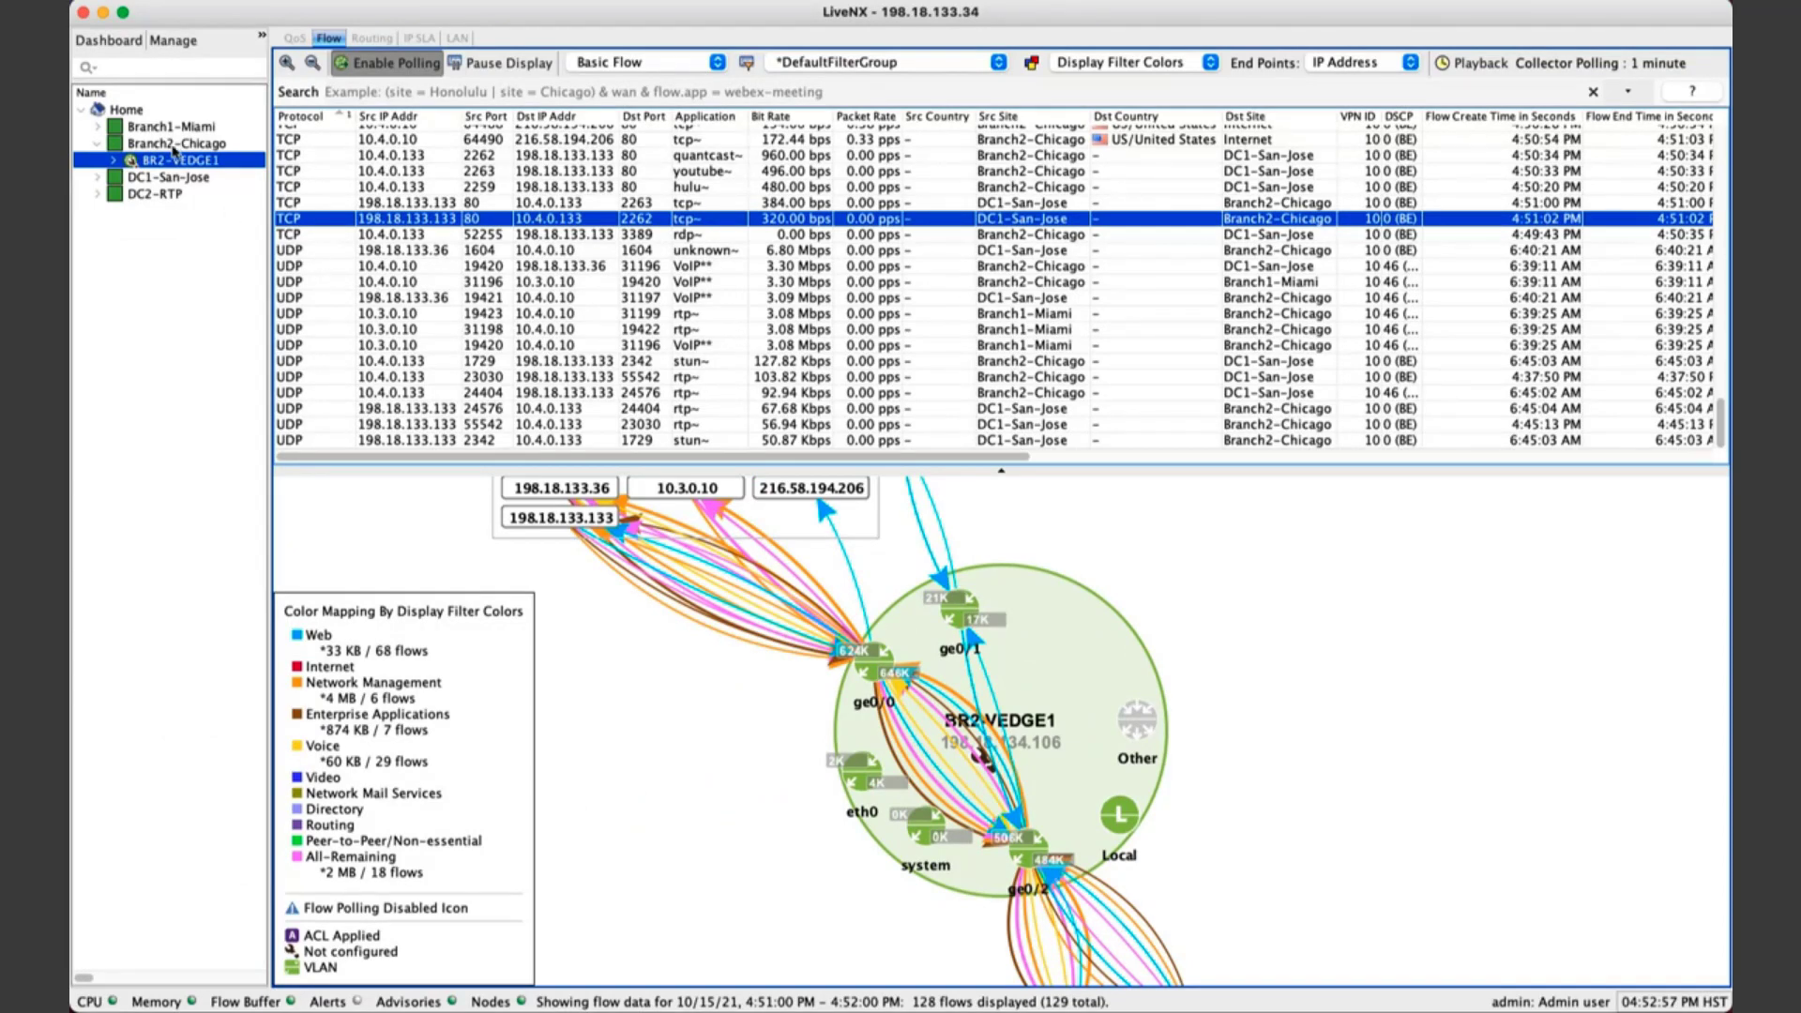
{"action": "left_click", "coordinate": [178, 117]}
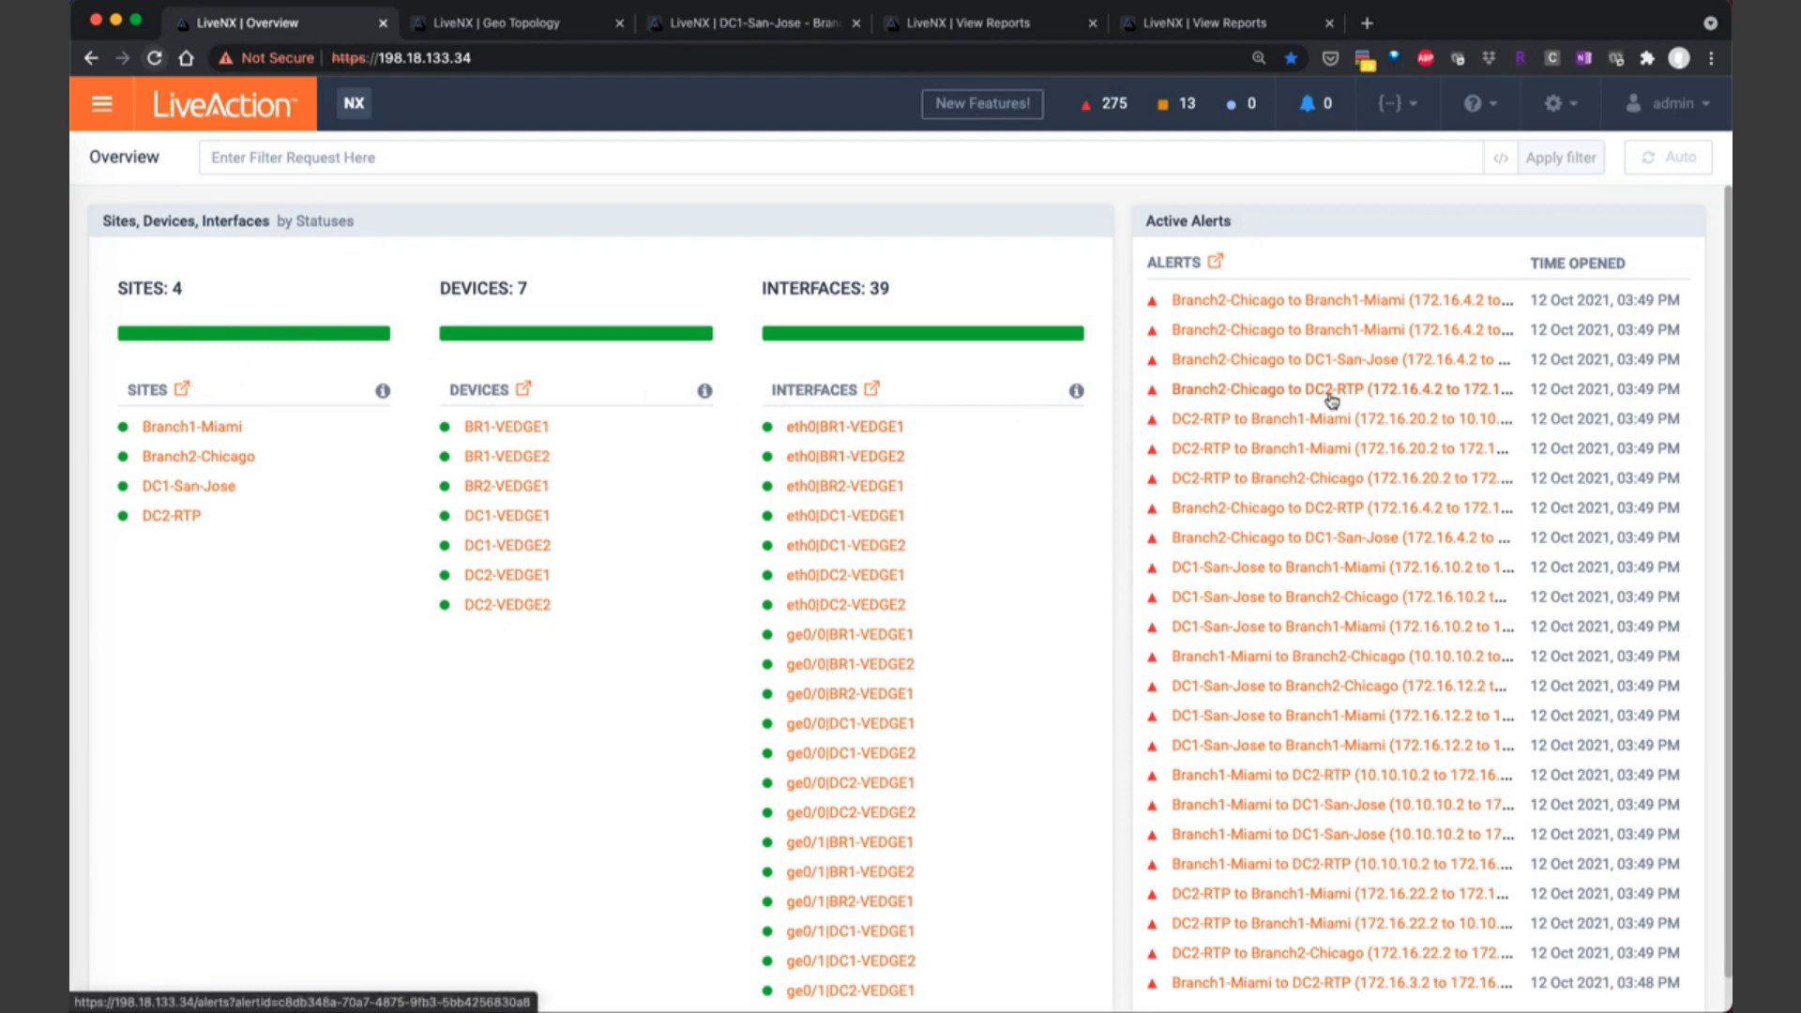
- Expand the Topology section of the main navigation to list Geo Topology and Logical Topology
{"action": "left_click", "coordinate": [365, 157]}
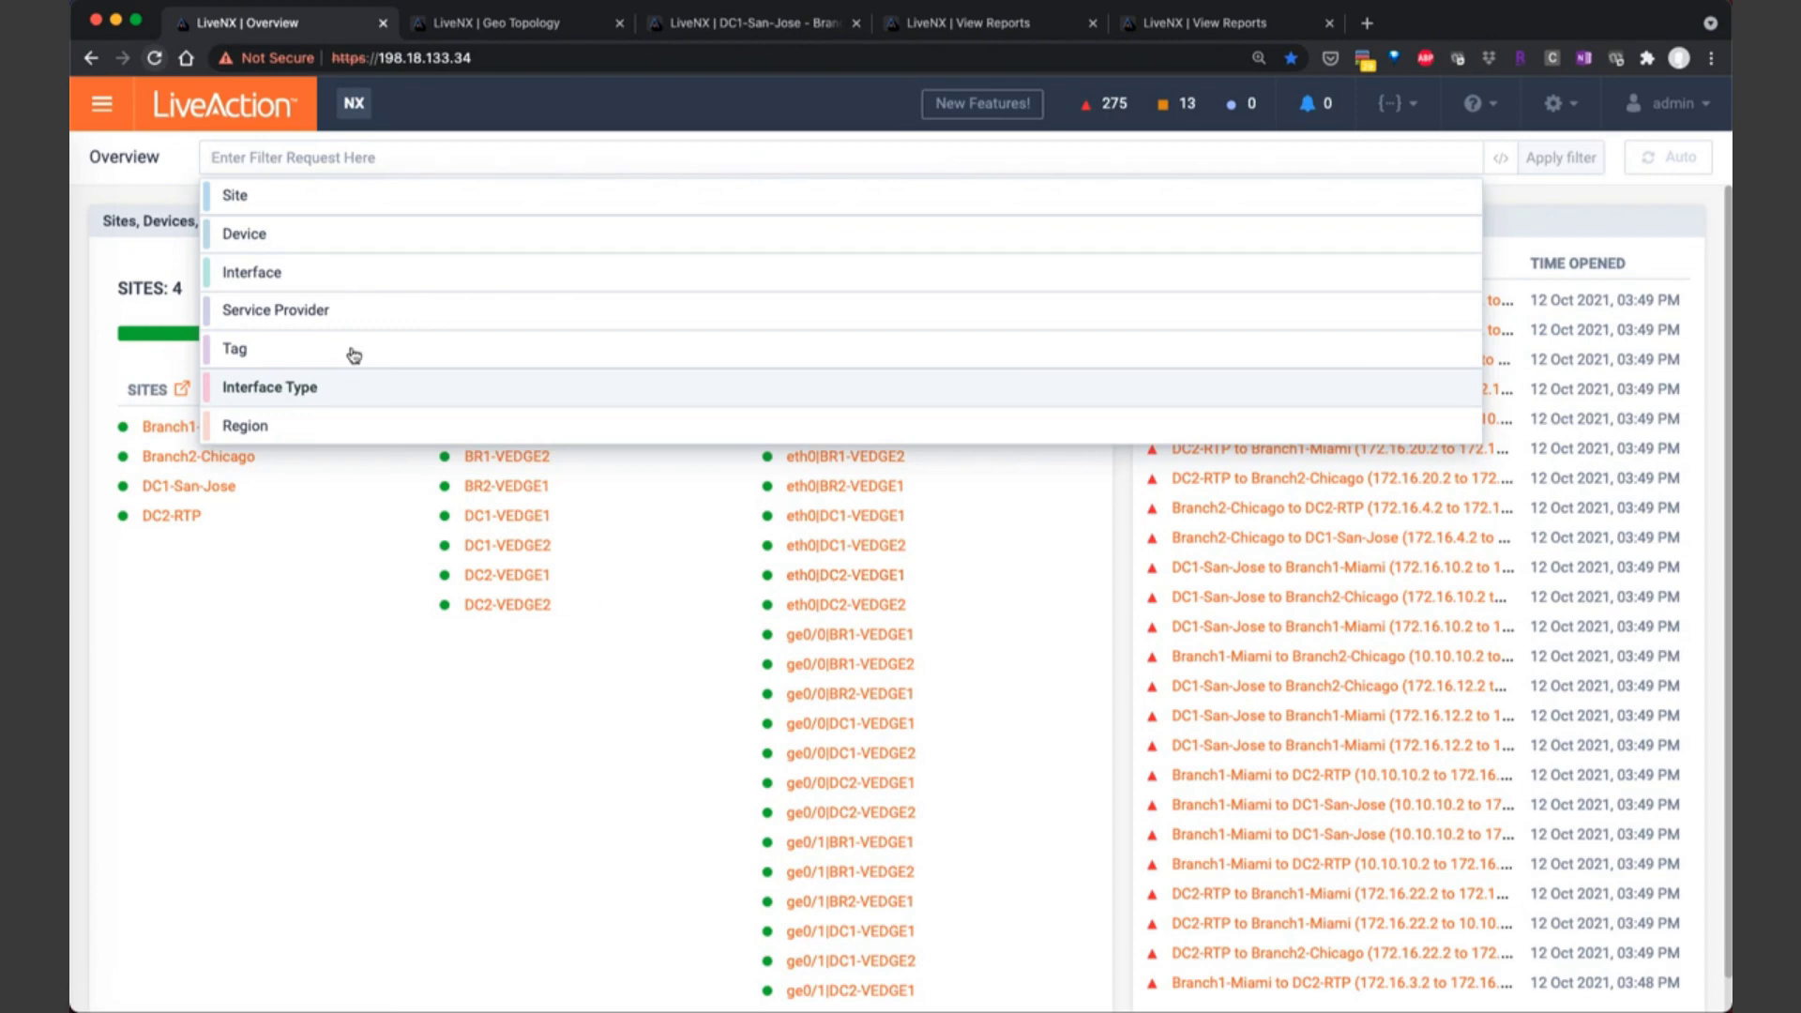
{"action": "left_click", "coordinate": [183, 183]}
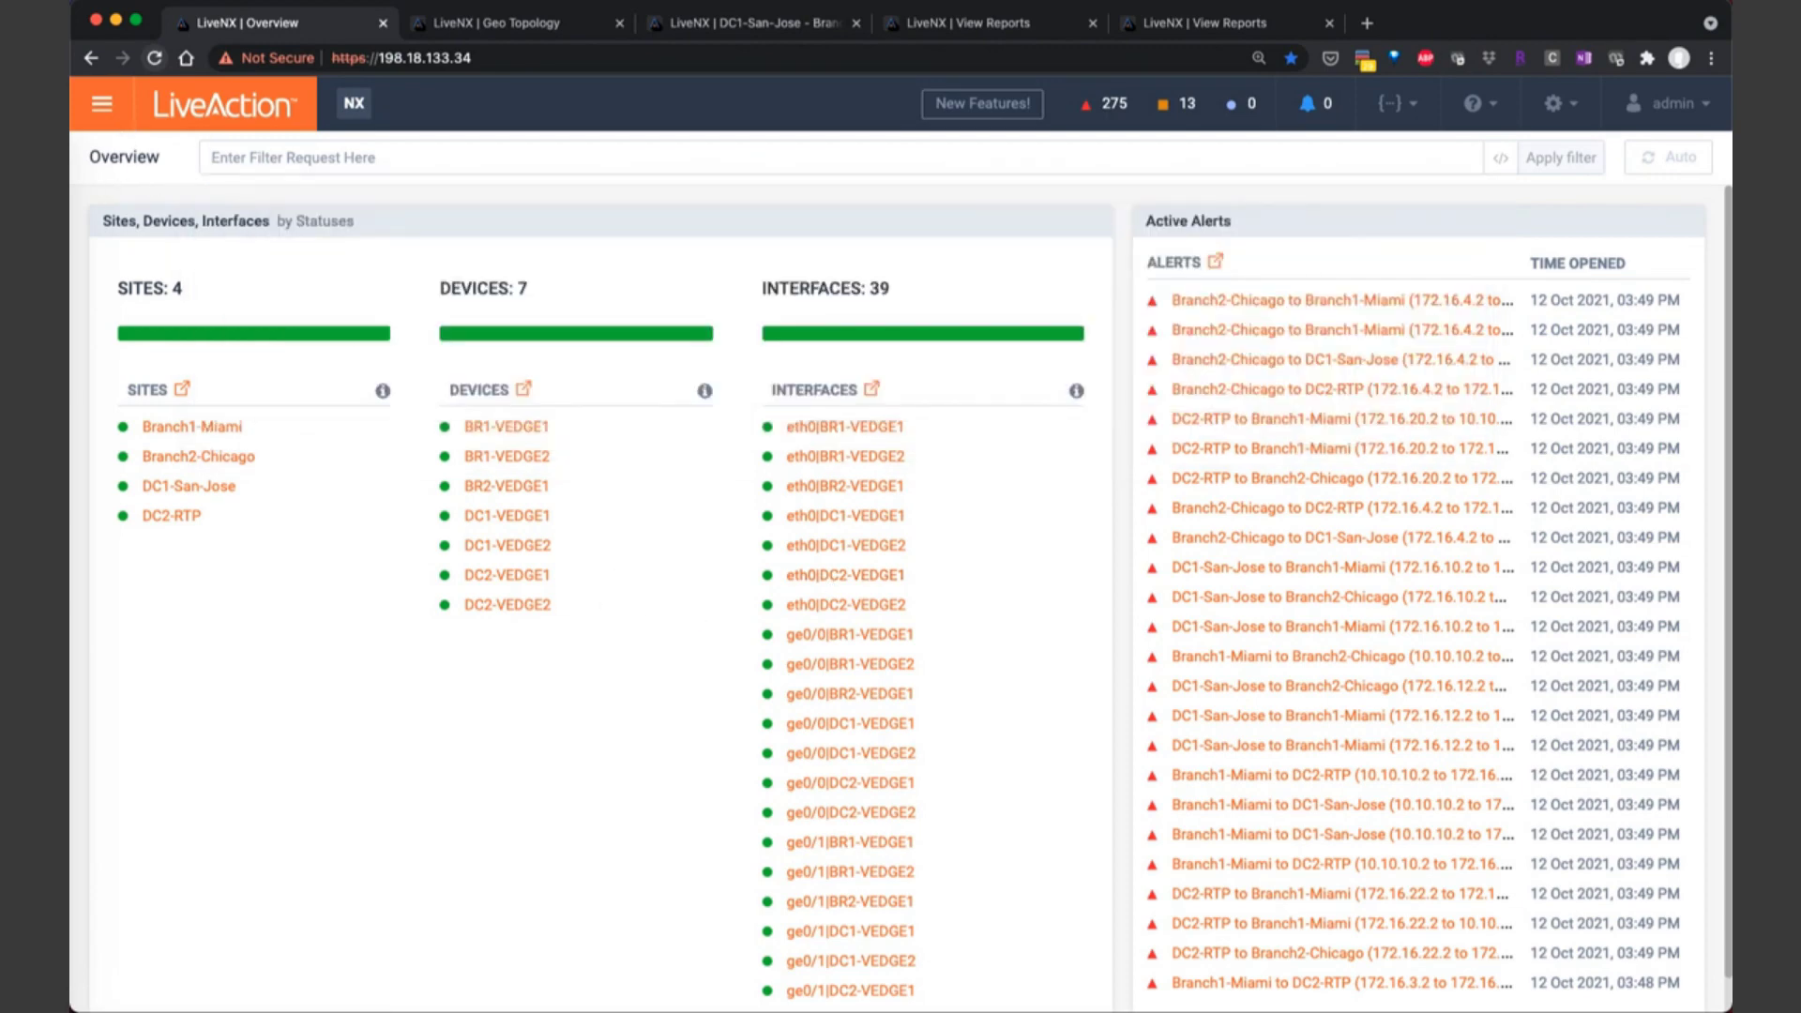
{"action": "left_click", "coordinate": [98, 108]}
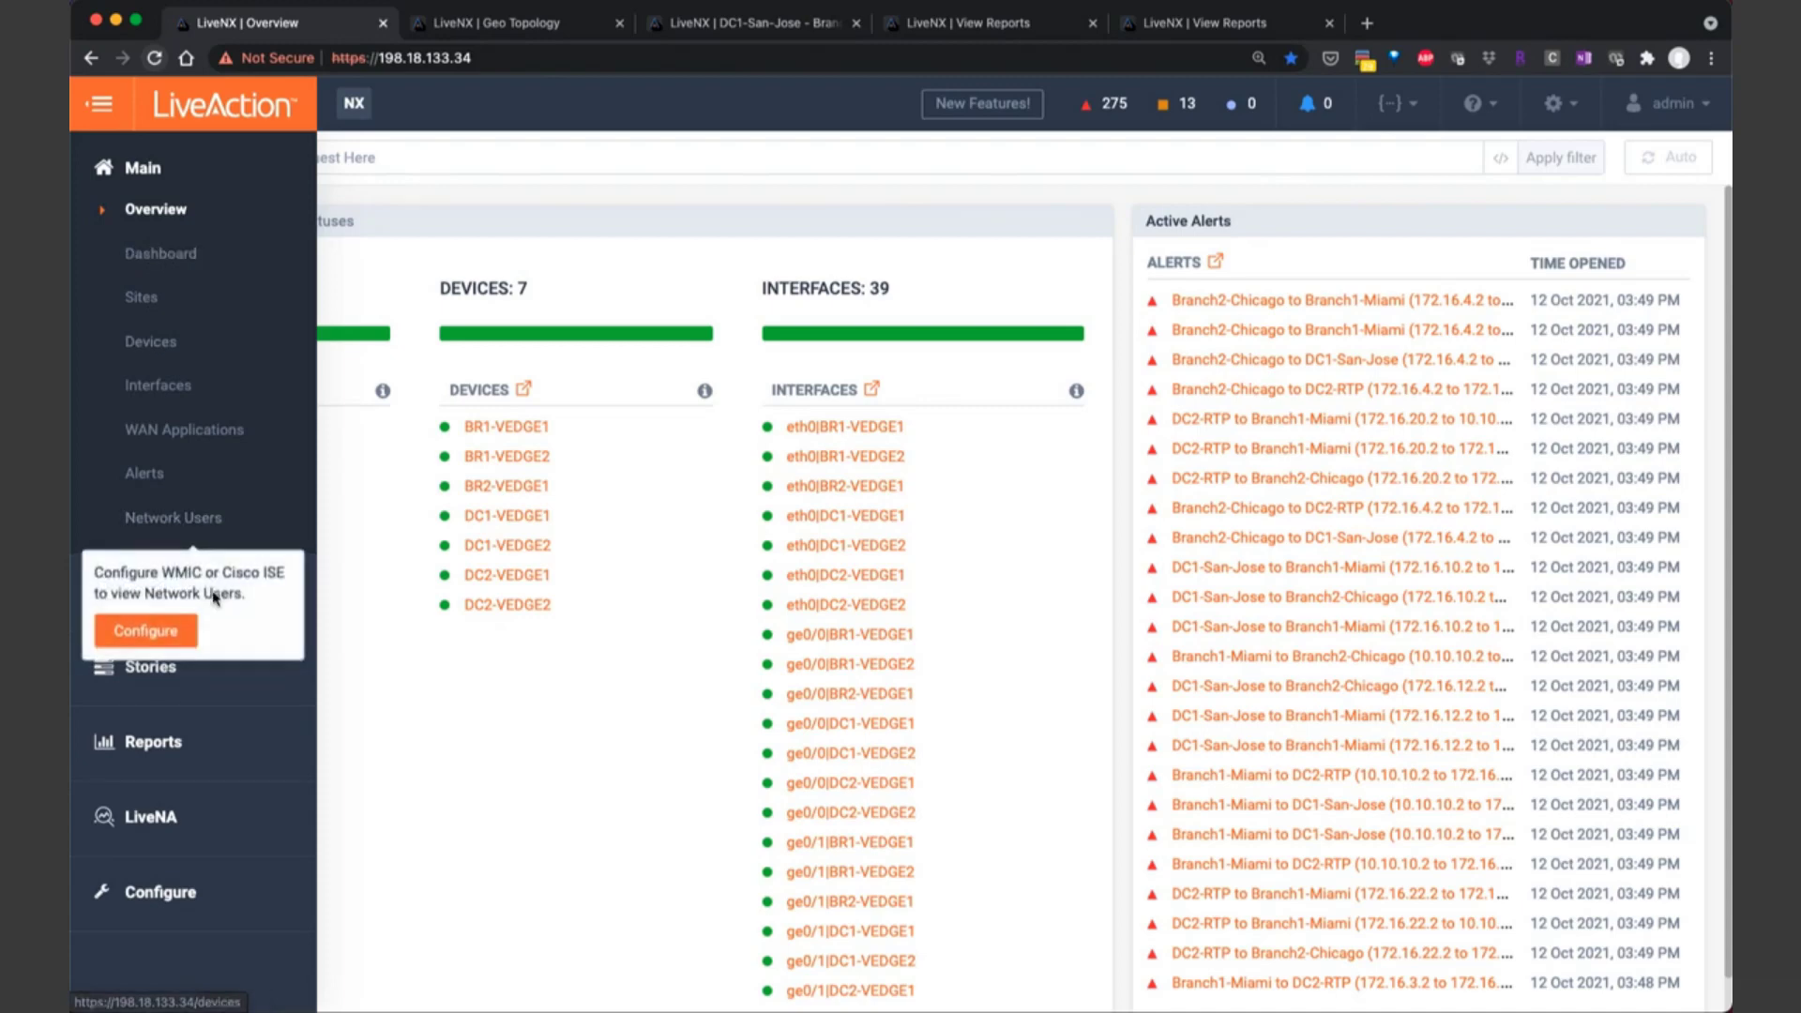
{"action": "left_click", "coordinate": [167, 594]}
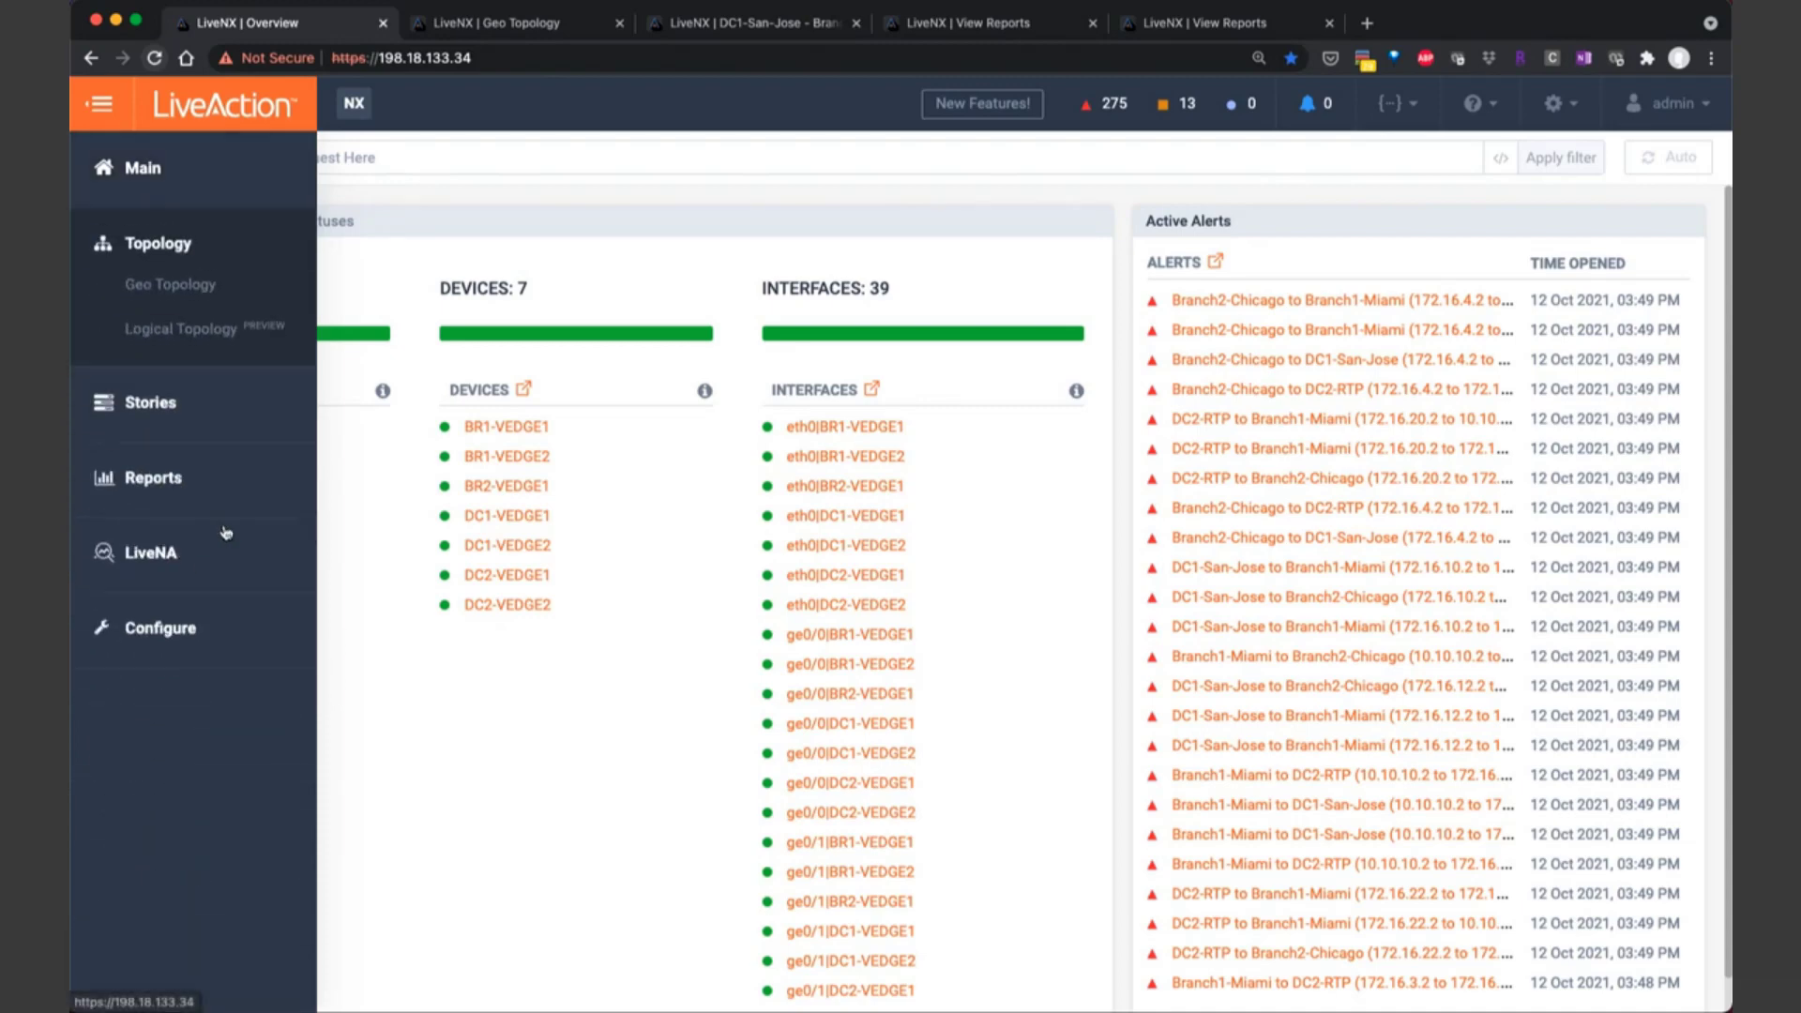
- Open the Geo Topology map of the four US sites
{"action": "left_click", "coordinate": [174, 286]}
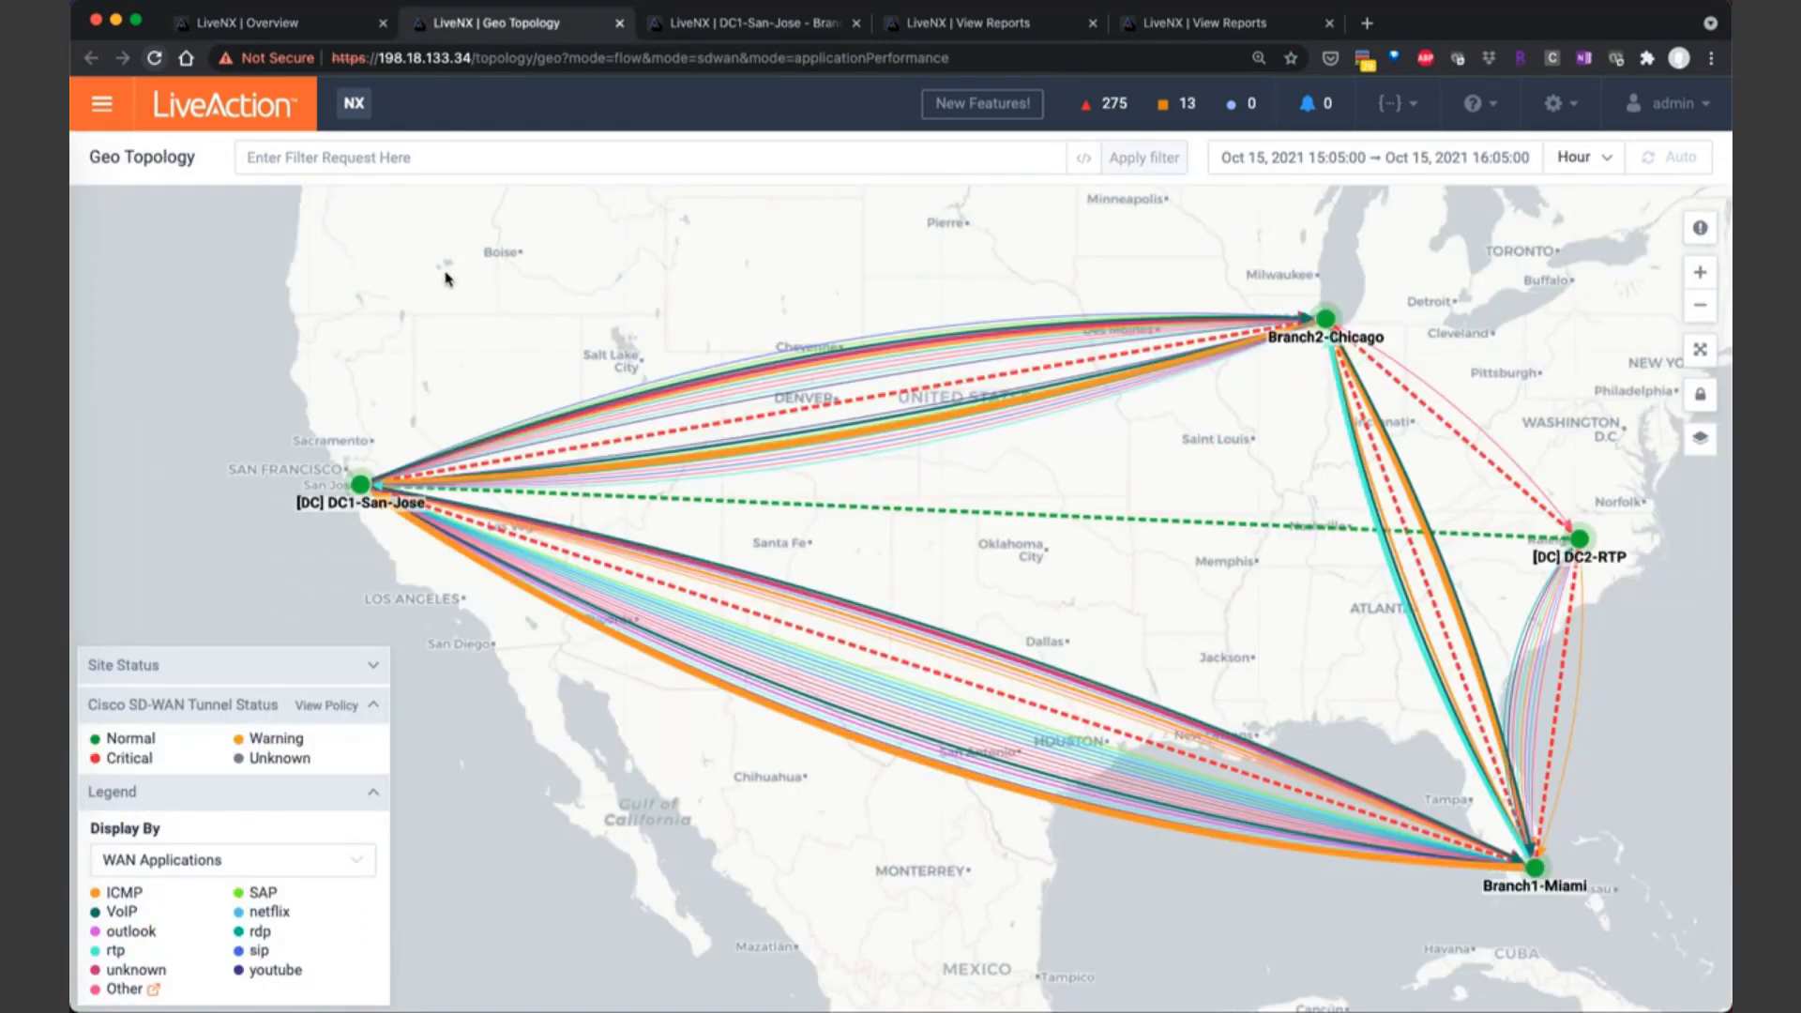
{"action": "mouse_move", "coordinate": [1007, 432]}
{"action": "mouse_move", "coordinate": [910, 343]}
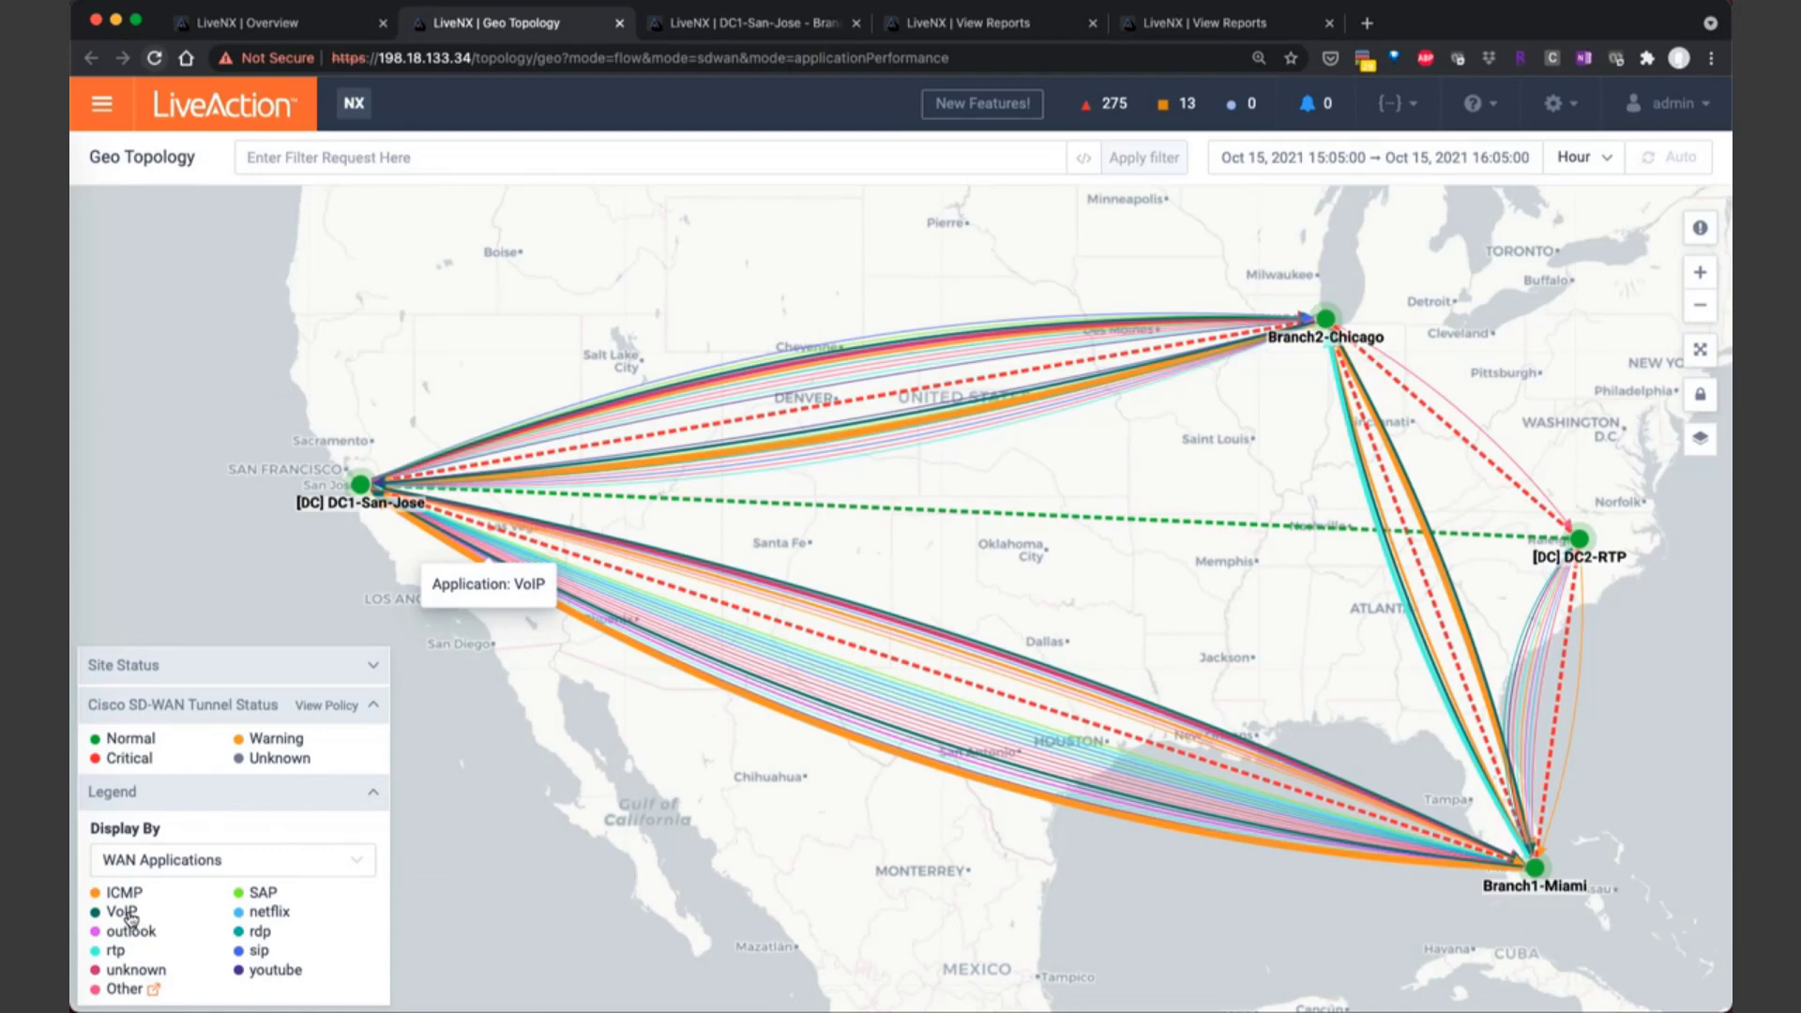
- Emphasise VoIP, SAP and youtube links in turn from the Legend, then clear the emphasis
{"action": "left_click", "coordinate": [123, 911]}
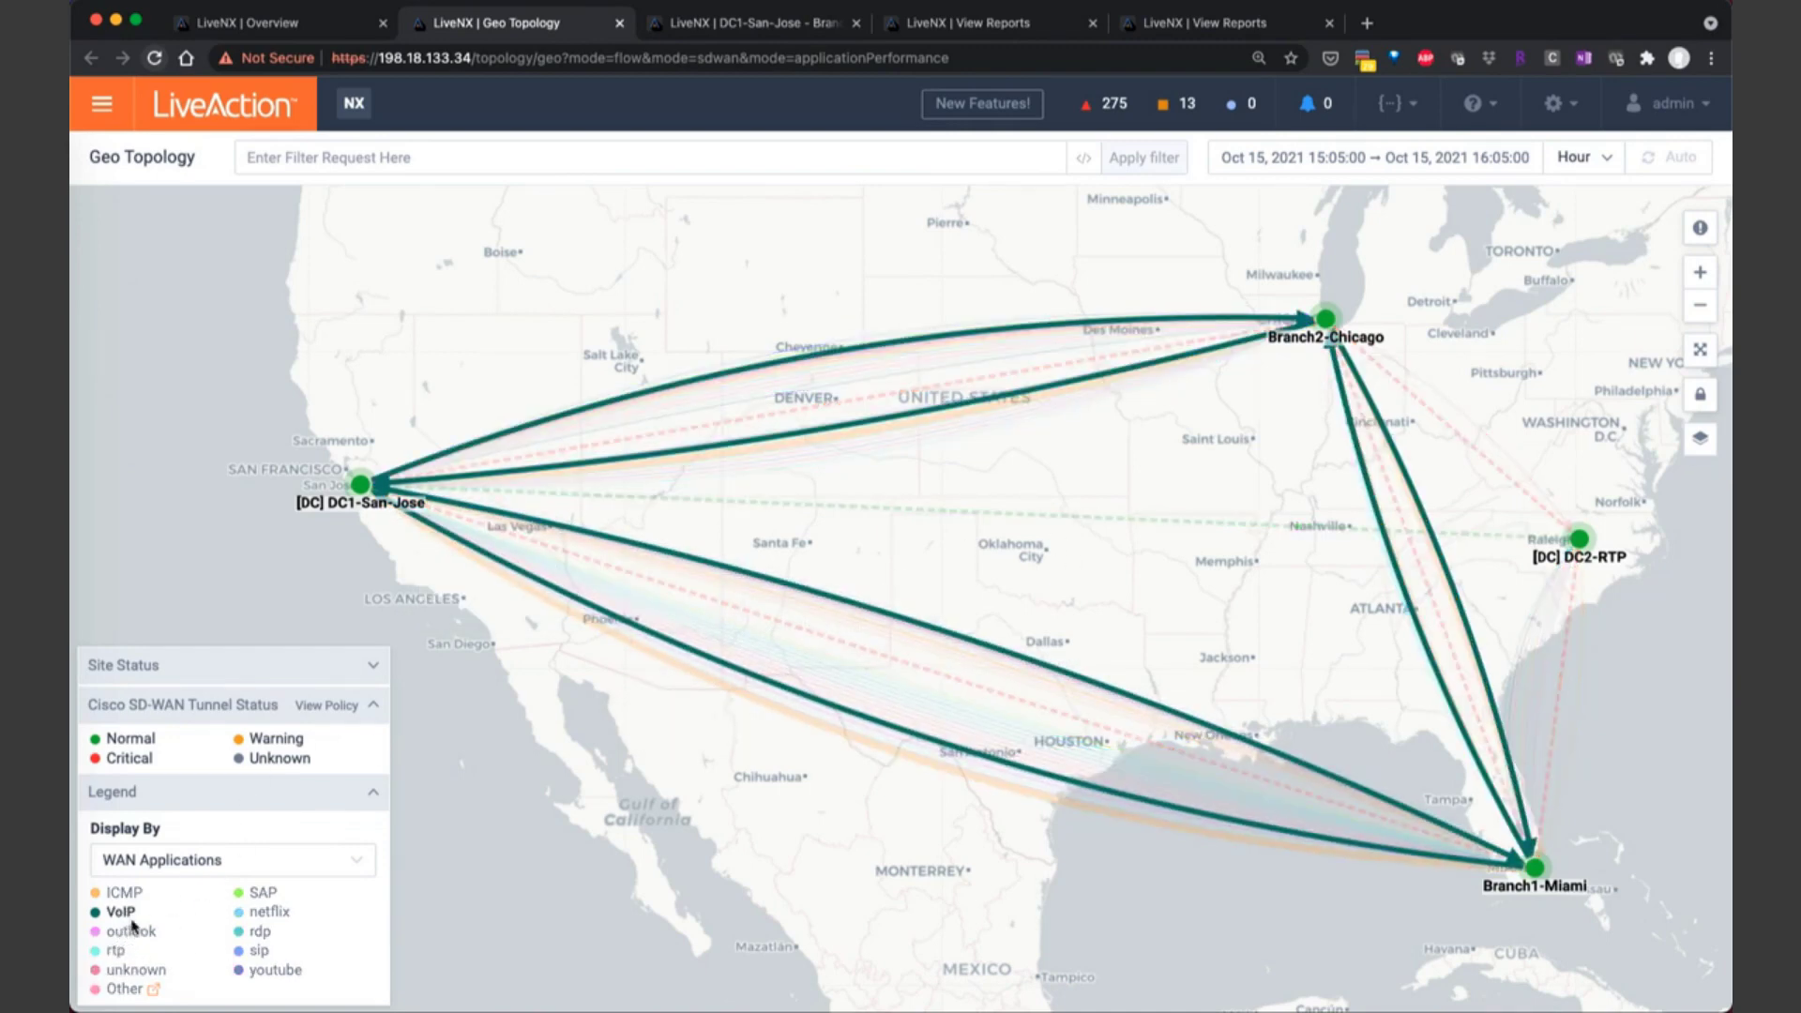
{"action": "left_click", "coordinate": [271, 896]}
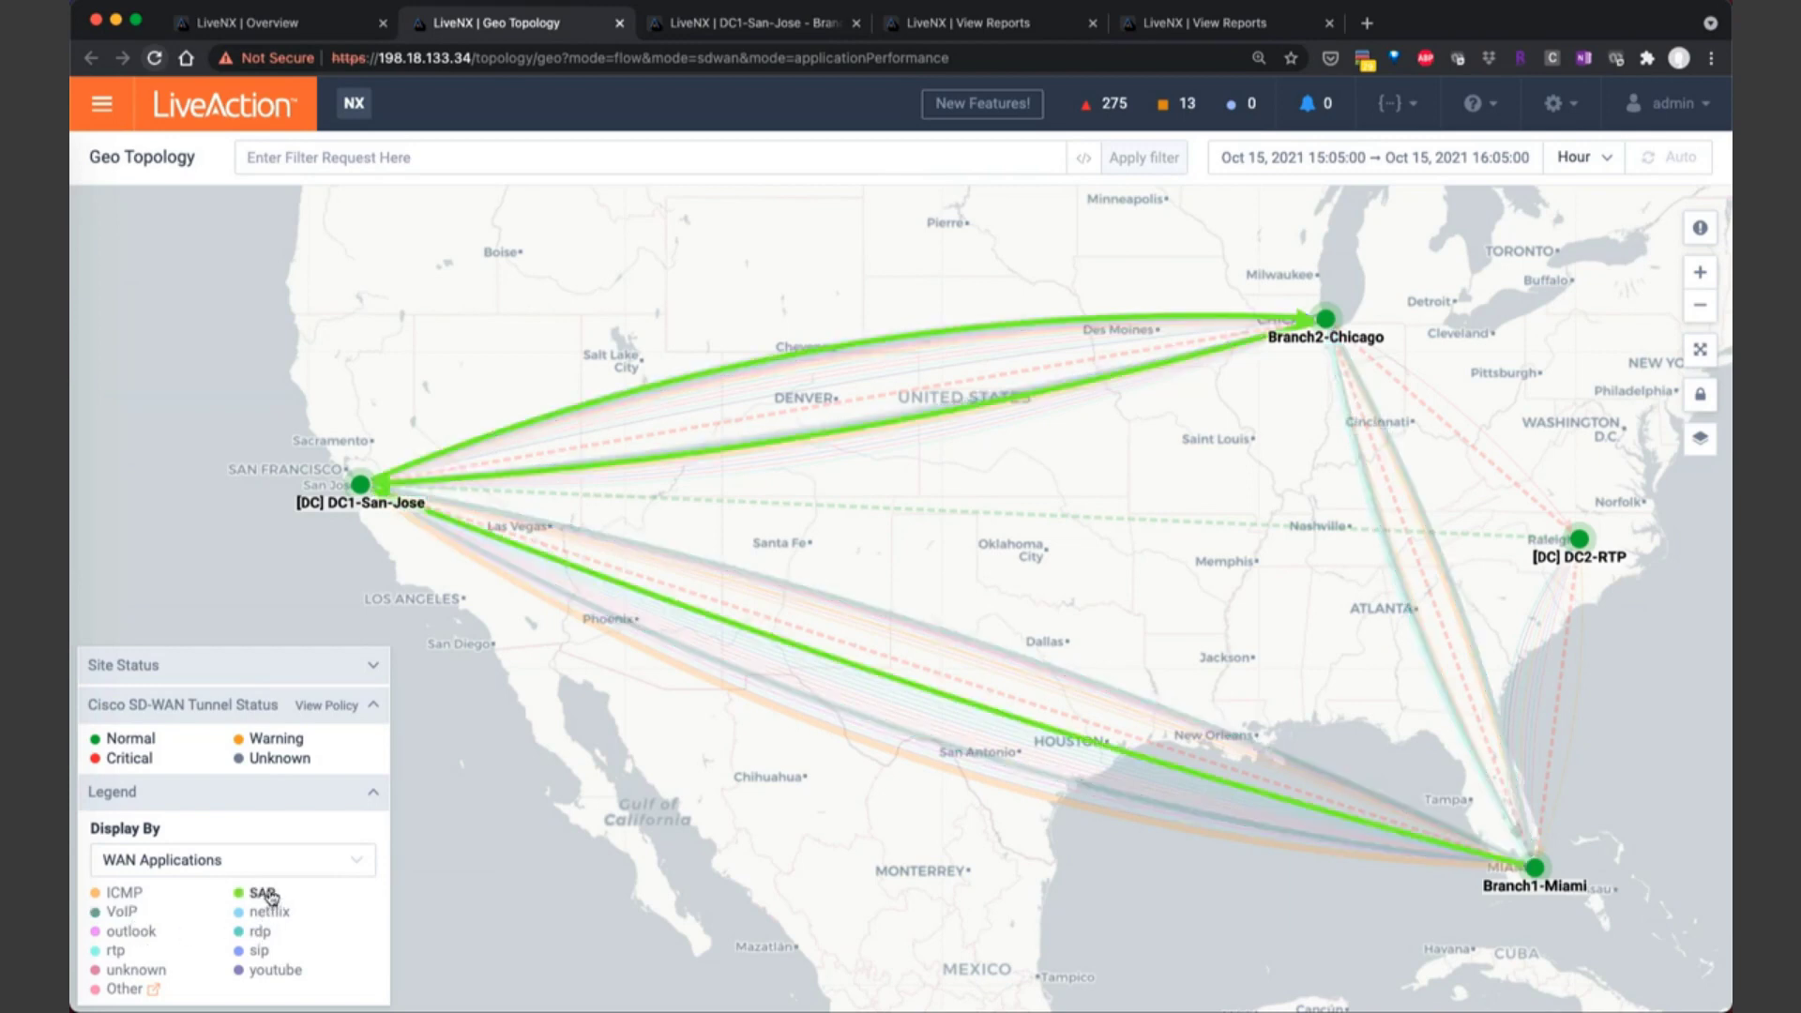
{"action": "left_click", "coordinate": [139, 939]}
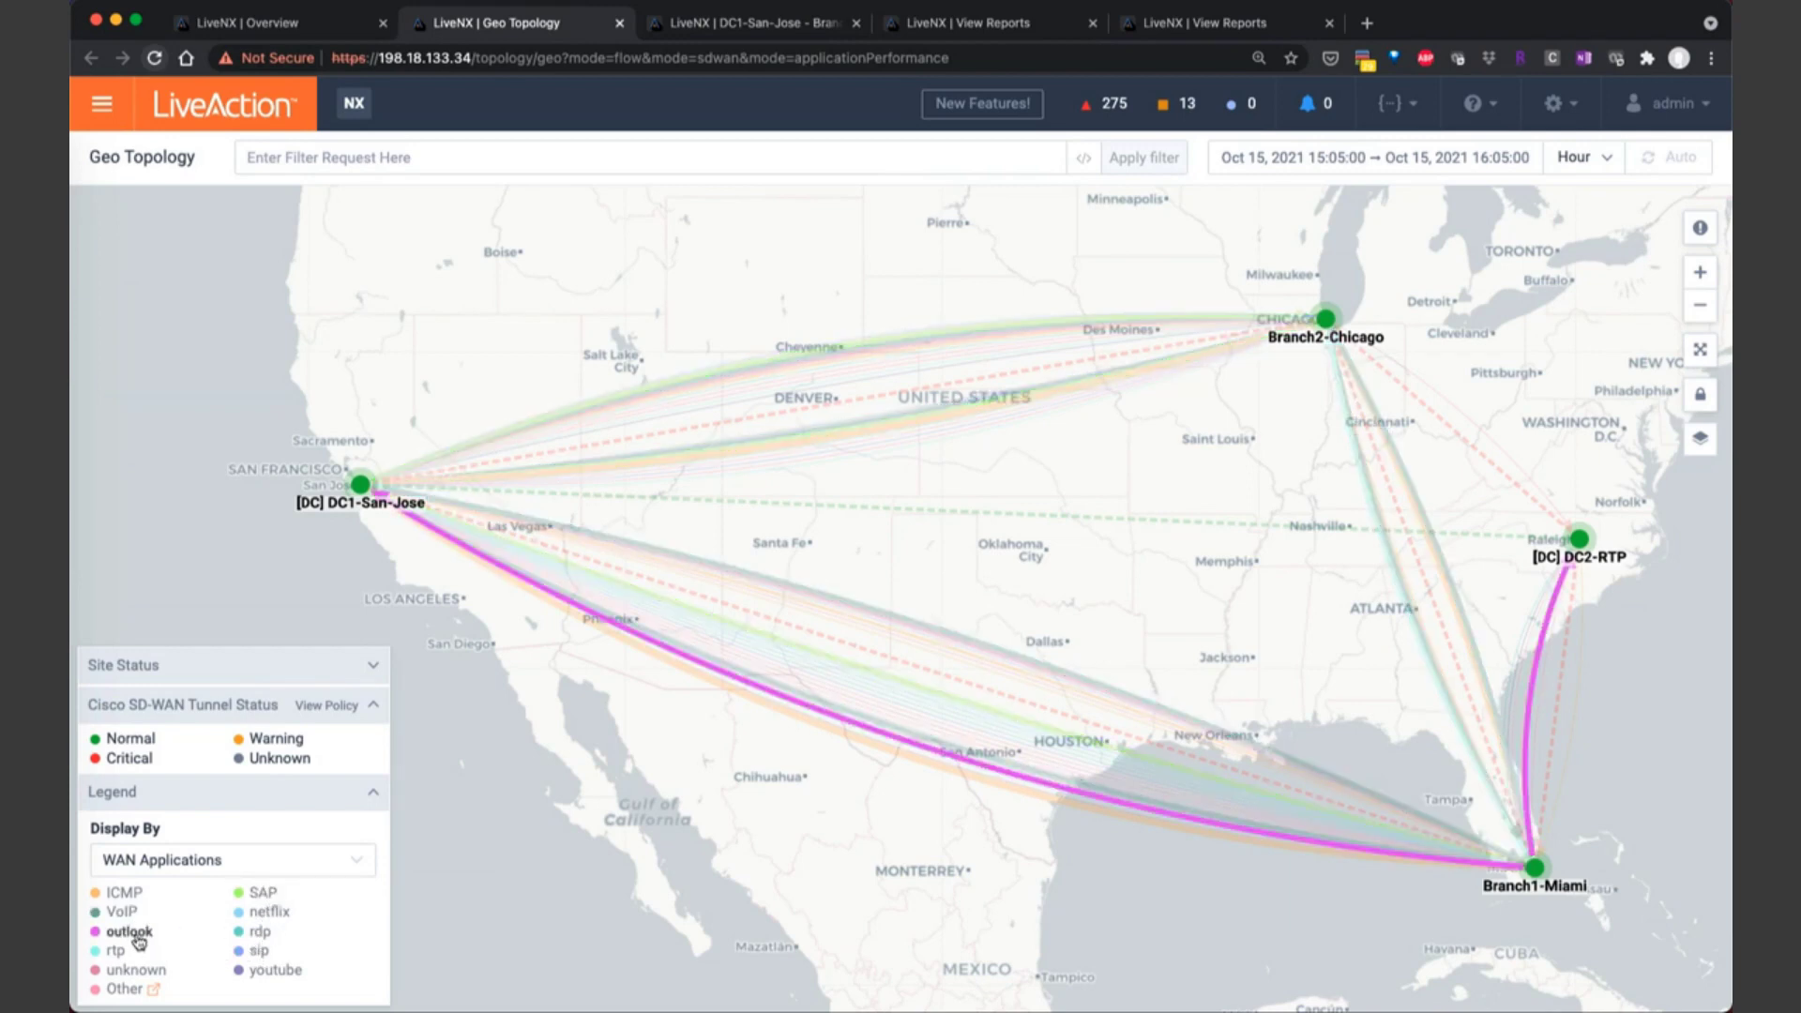
{"action": "left_click", "coordinate": [271, 970]}
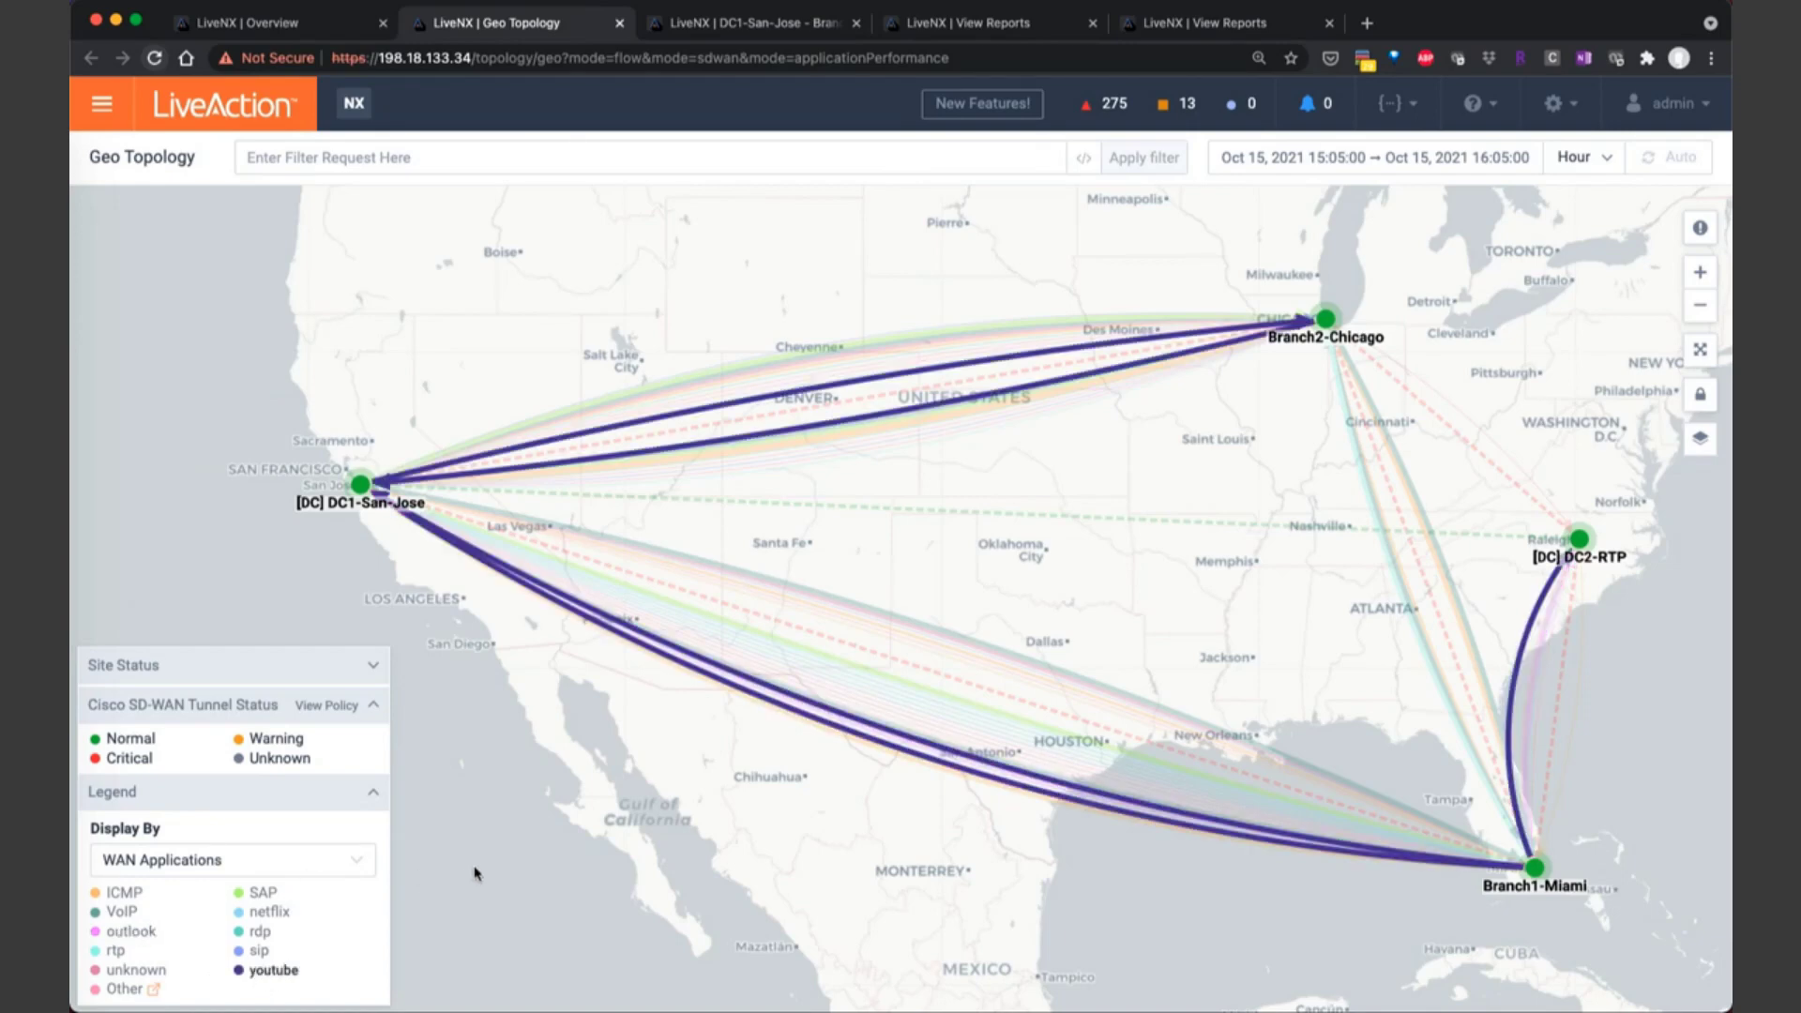
{"action": "left_click", "coordinate": [388, 334]}
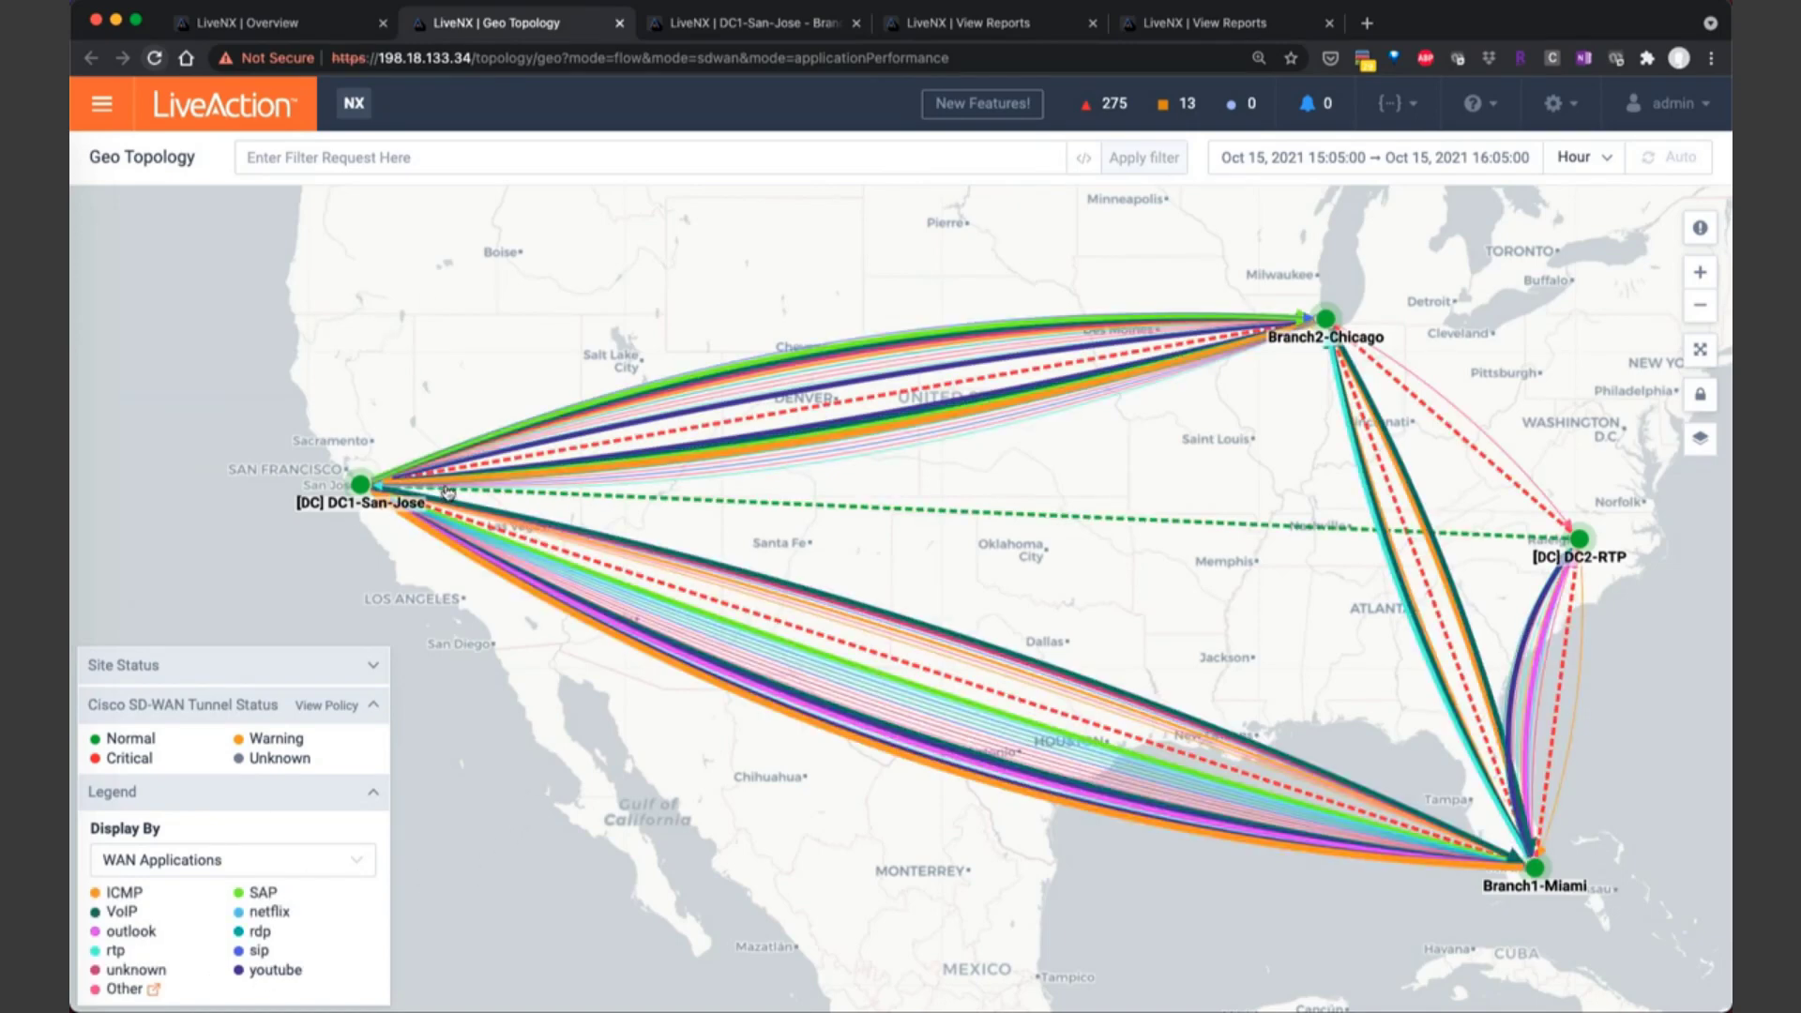
- Show the vManage SD-WAN policies and highlight the WebSLA class with its 100 latency threshold
{"action": "left_click", "coordinate": [345, 716]}
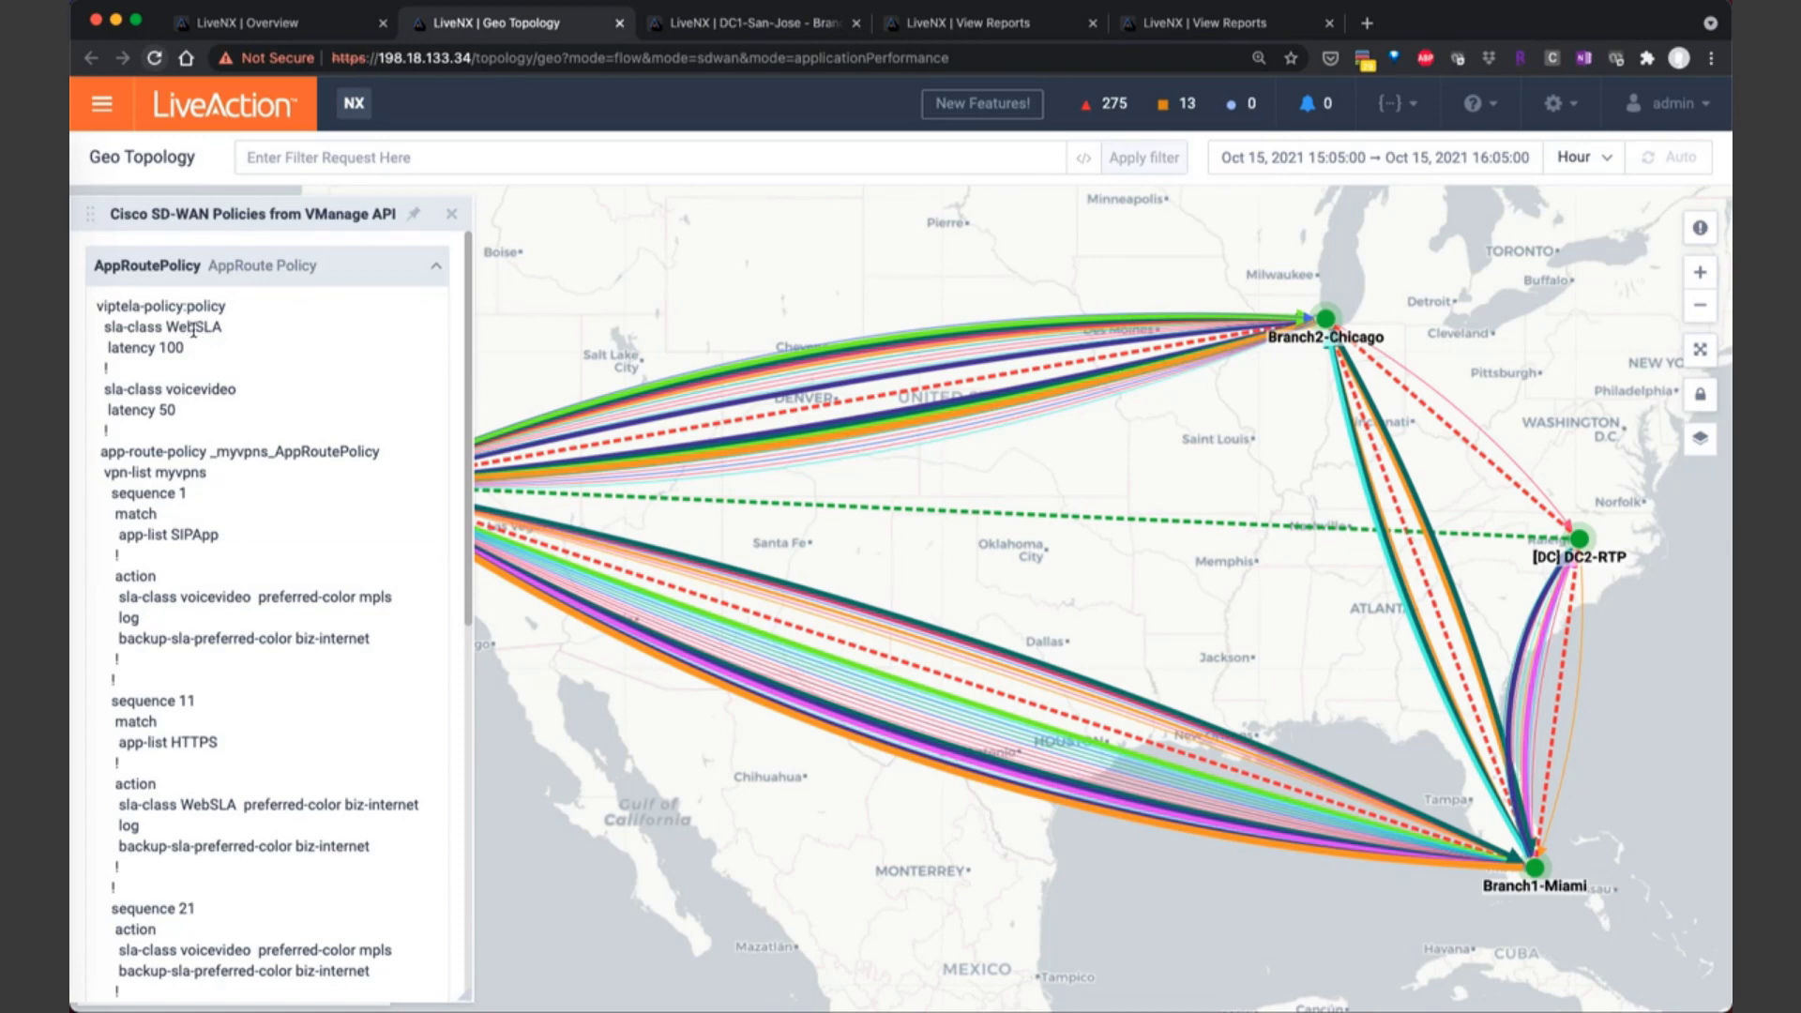
{"action": "double_click", "coordinate": [196, 327]}
{"action": "double_click", "coordinate": [174, 349]}
- Highlight voicevideo's 50 latency, its use in sequence 1, mpls preferred and biz-internet backup
{"action": "left_click_drag", "start_coordinate": [180, 393], "coordinate": [236, 394]}
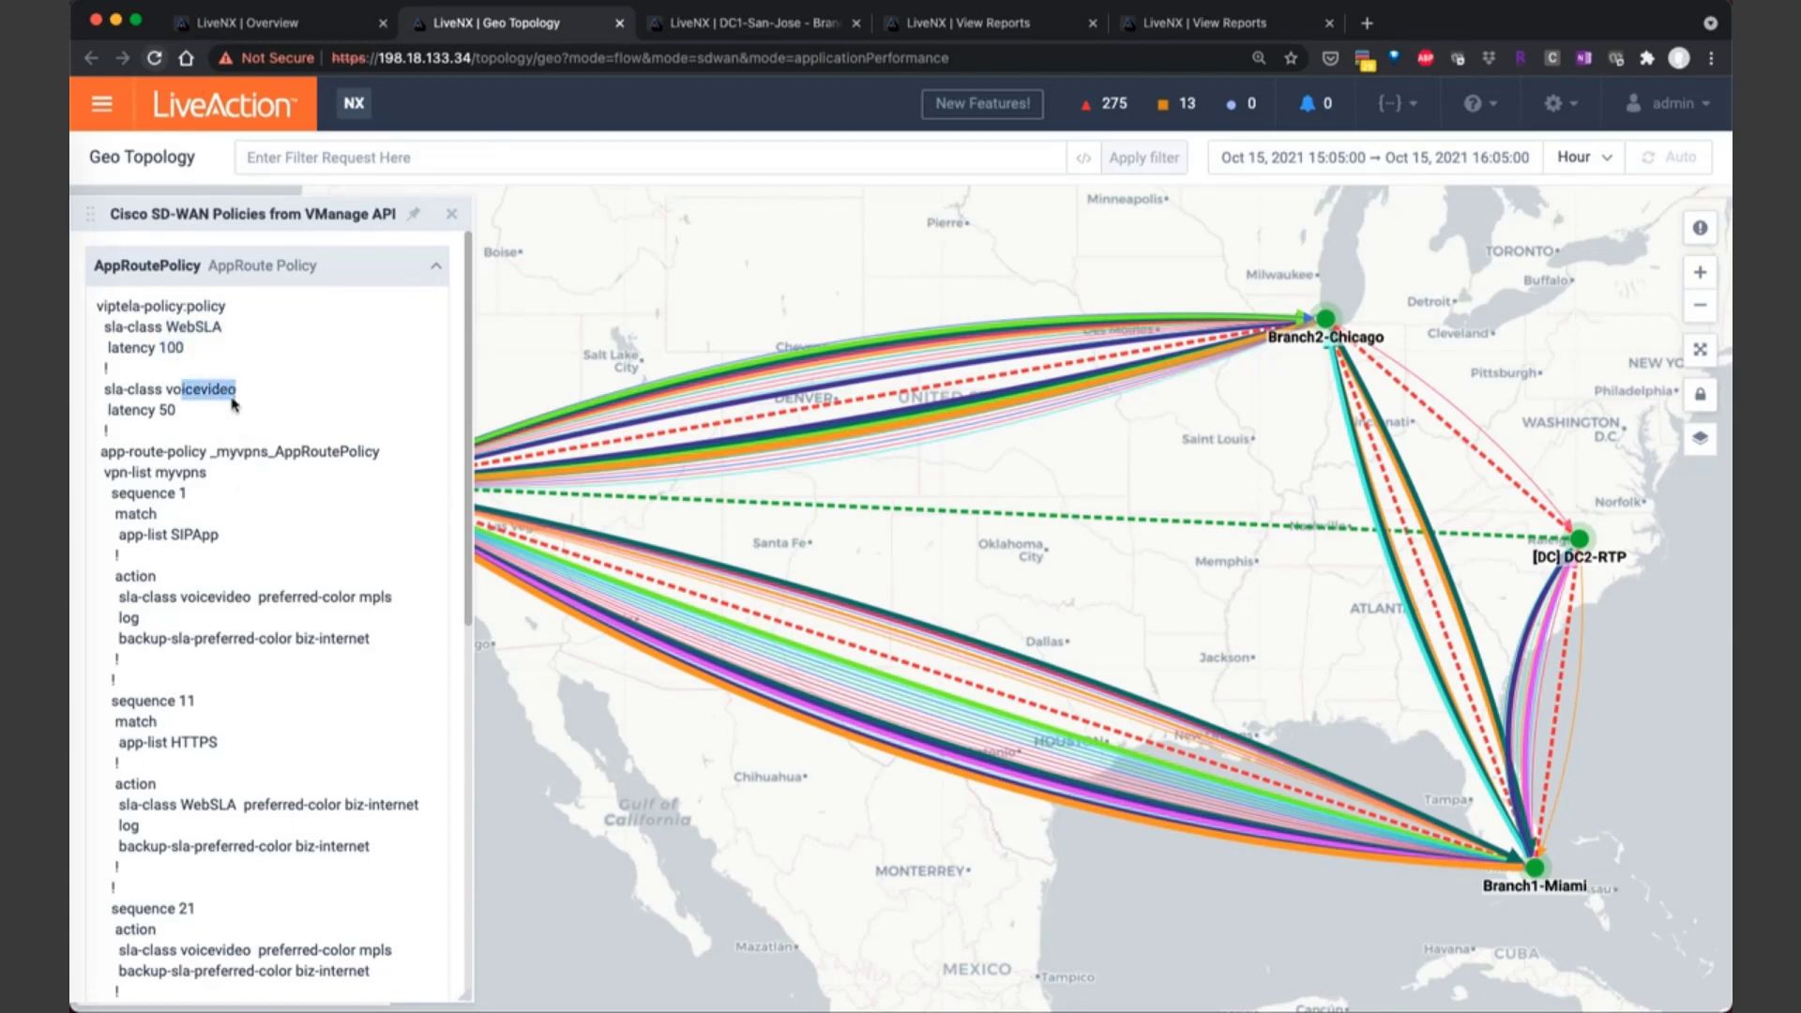
{"action": "double_click", "coordinate": [165, 410]}
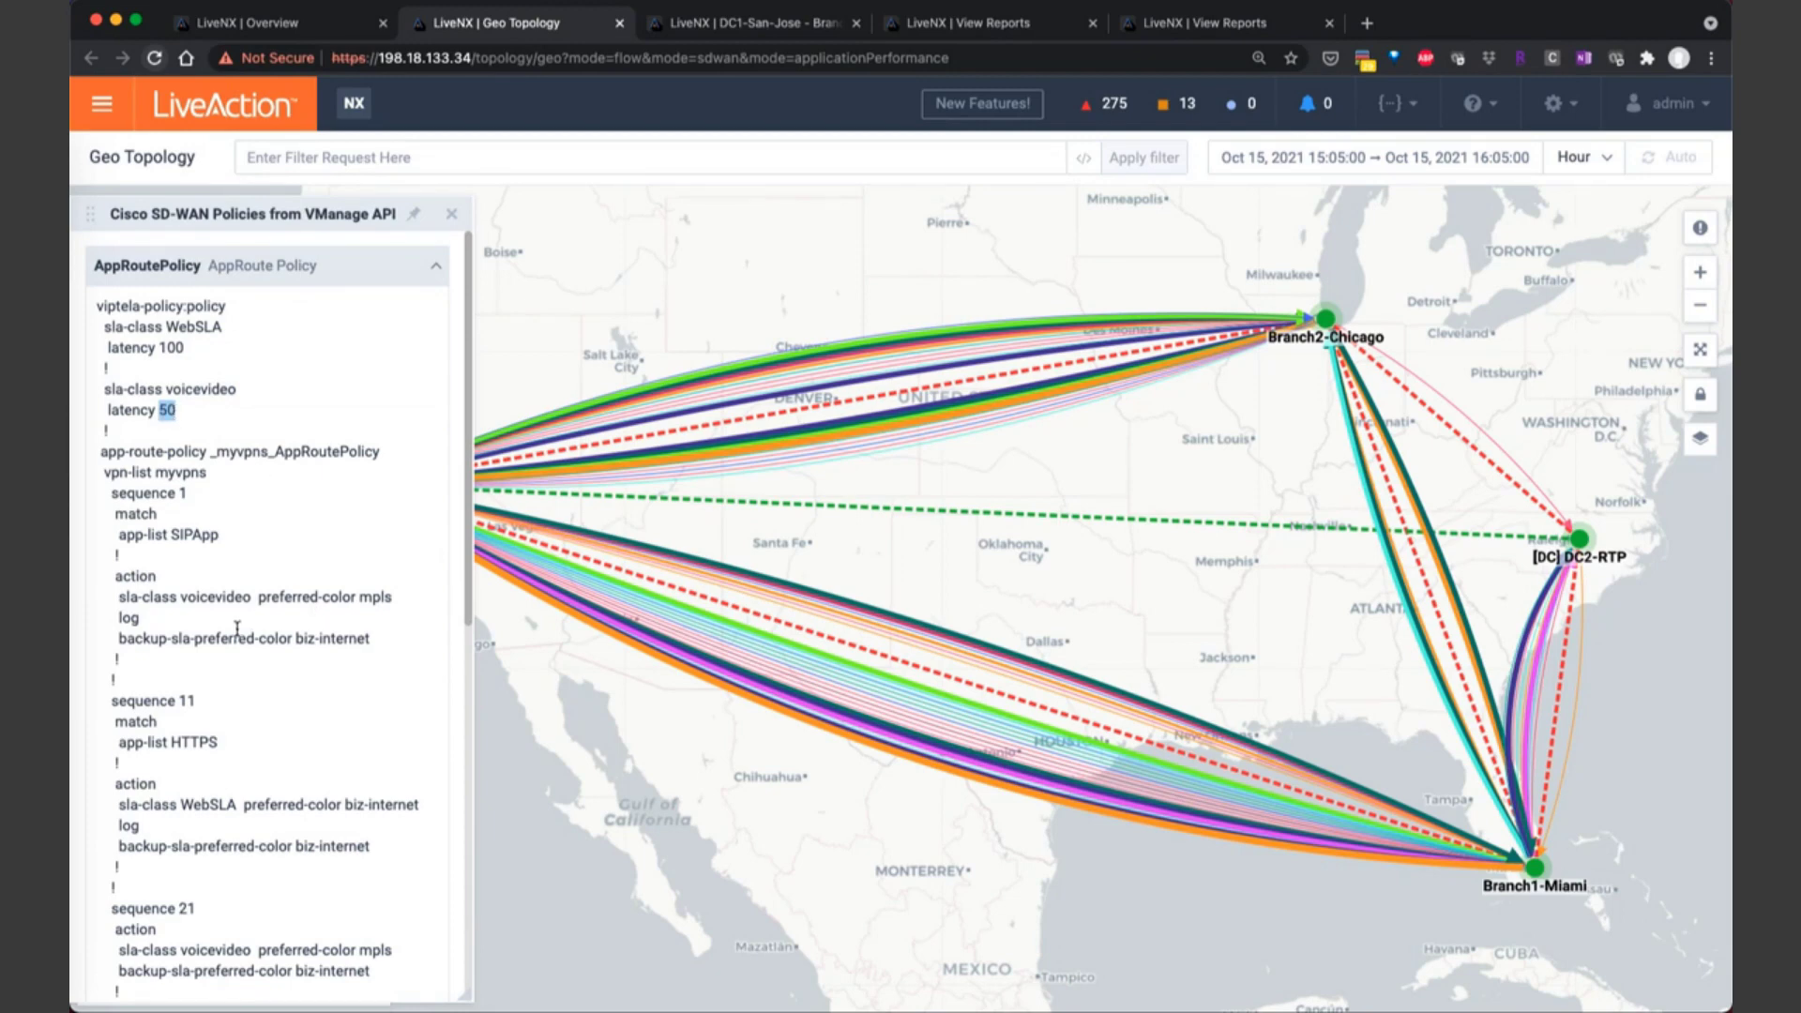
{"action": "double_click", "coordinate": [221, 598]}
{"action": "double_click", "coordinate": [366, 598]}
{"action": "left_click_drag", "start_coordinate": [297, 639], "coordinate": [370, 639]}
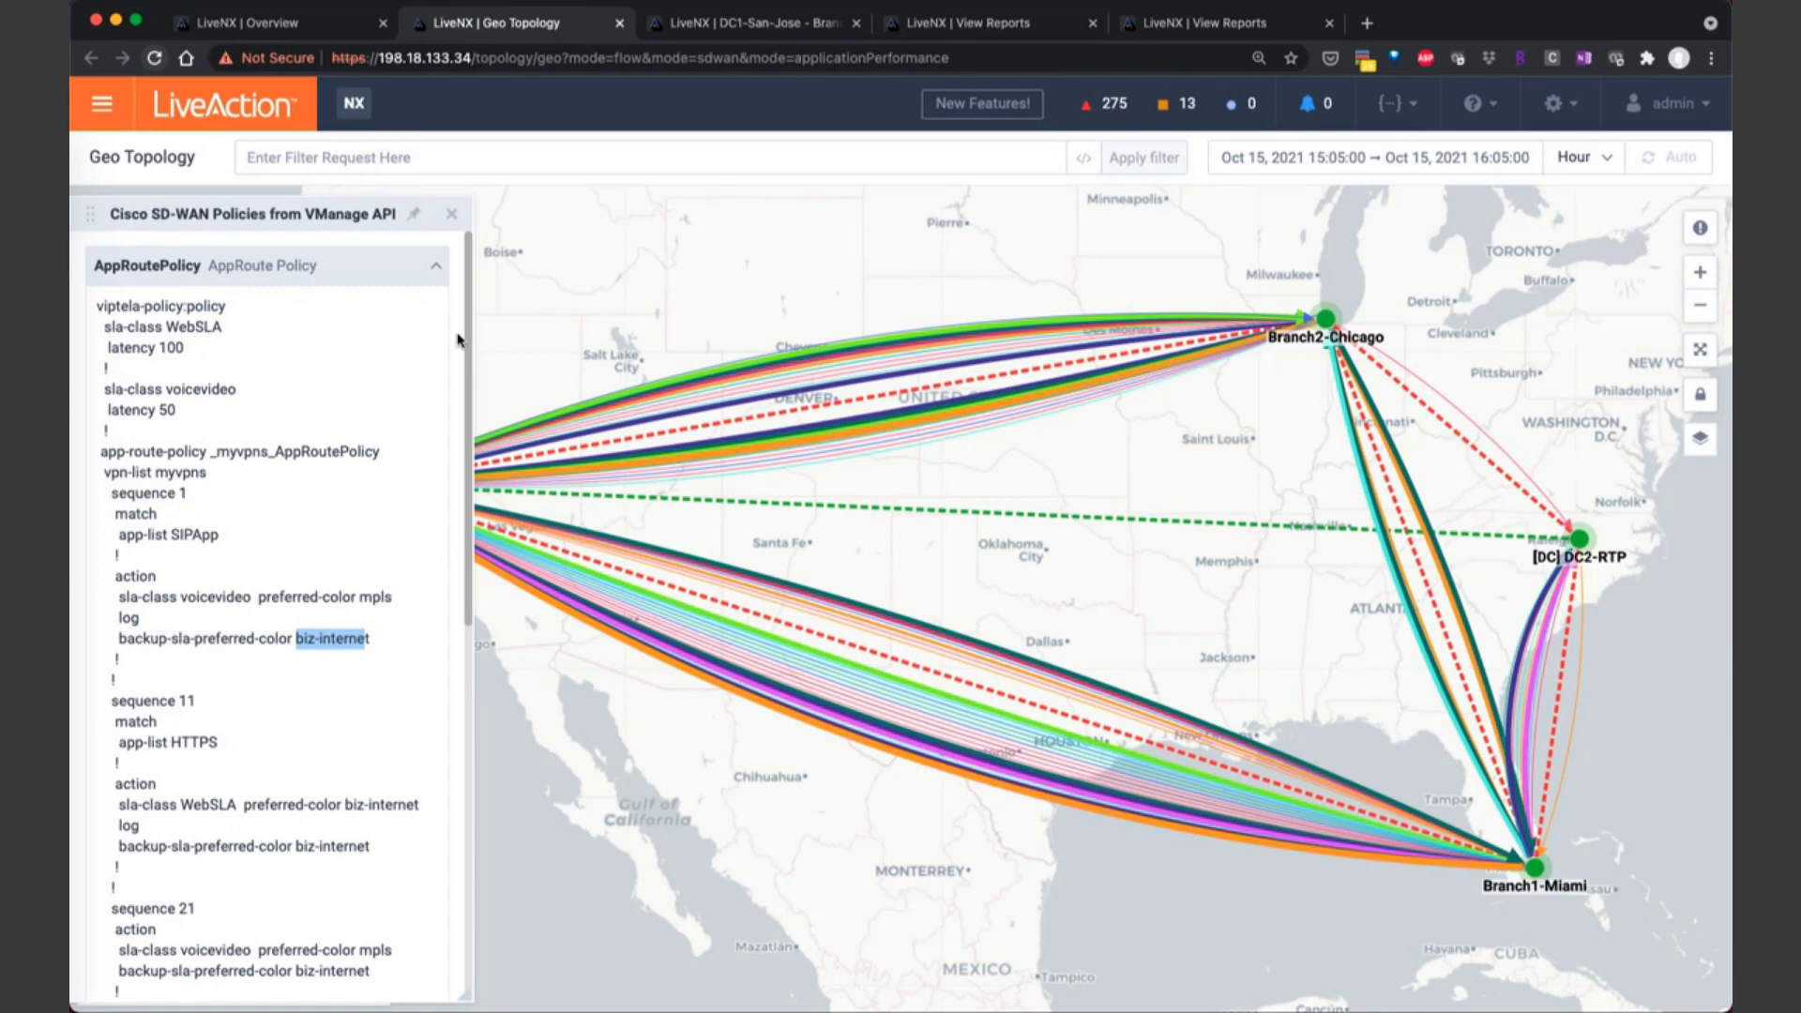
- Close the vManage policy panel and filter the Geo Topology map to VRF 10
{"action": "left_click", "coordinate": [451, 215]}
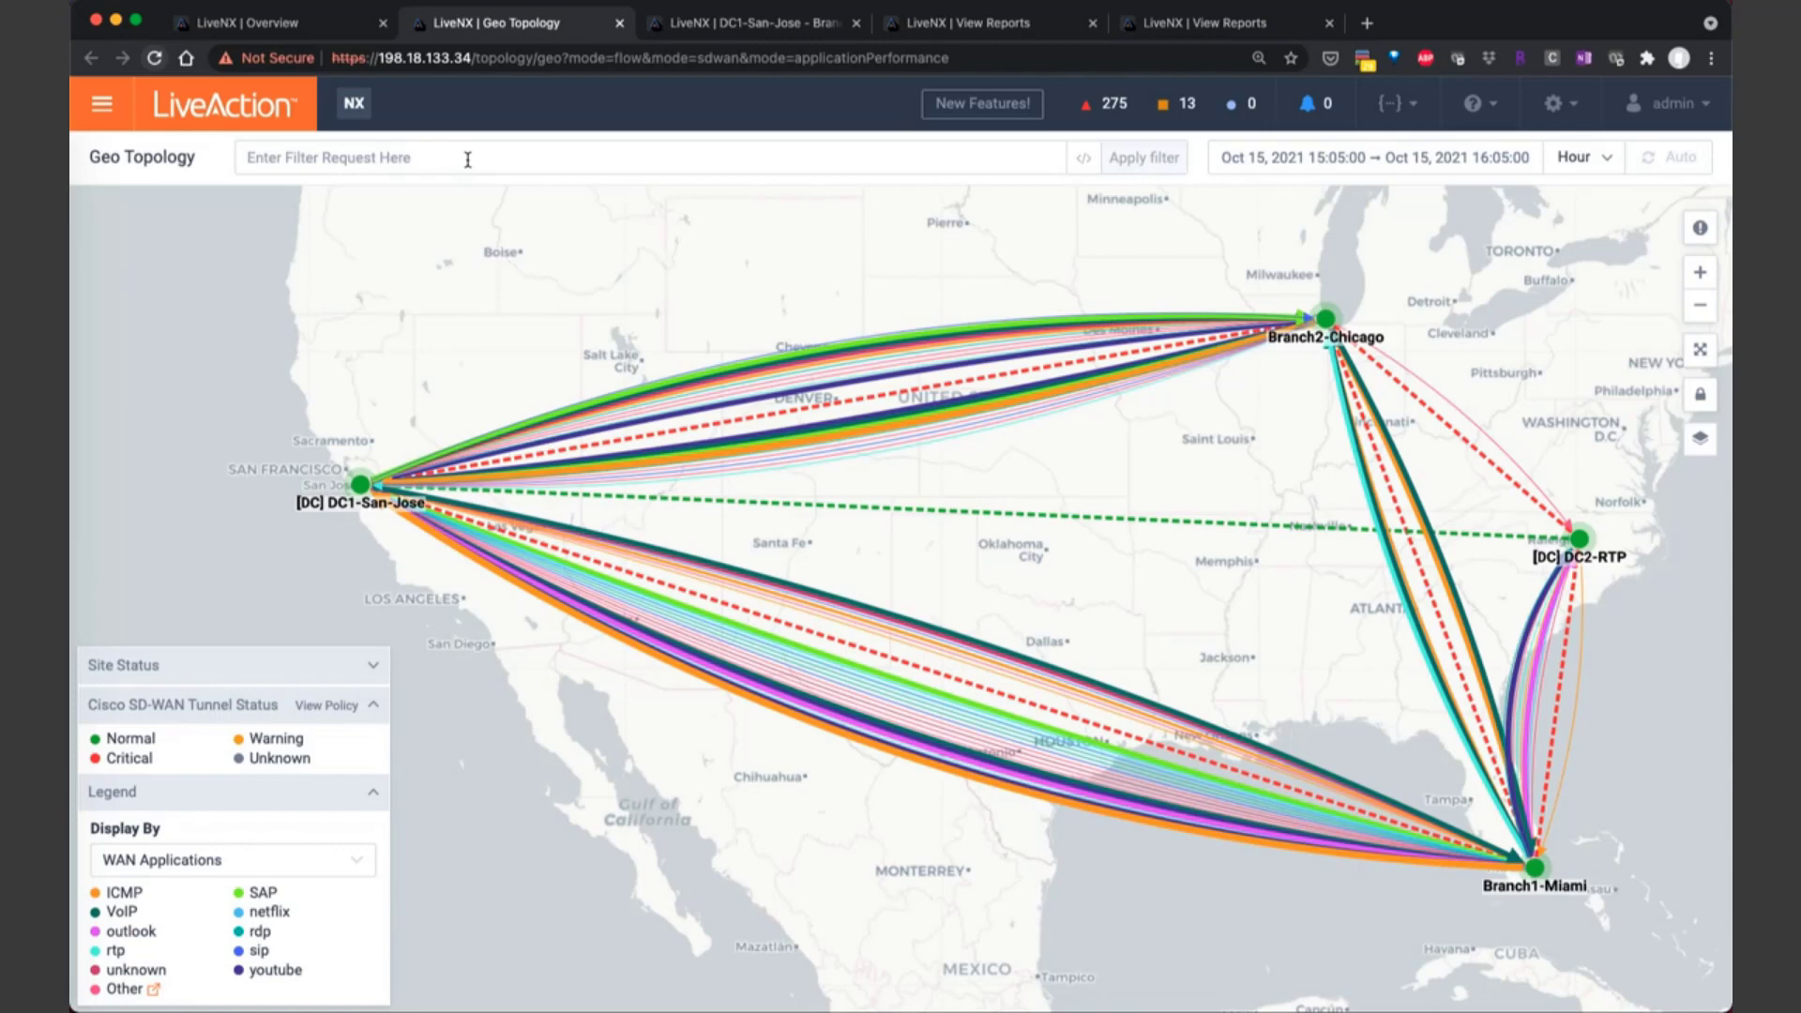
{"action": "left_click", "coordinate": [447, 167]}
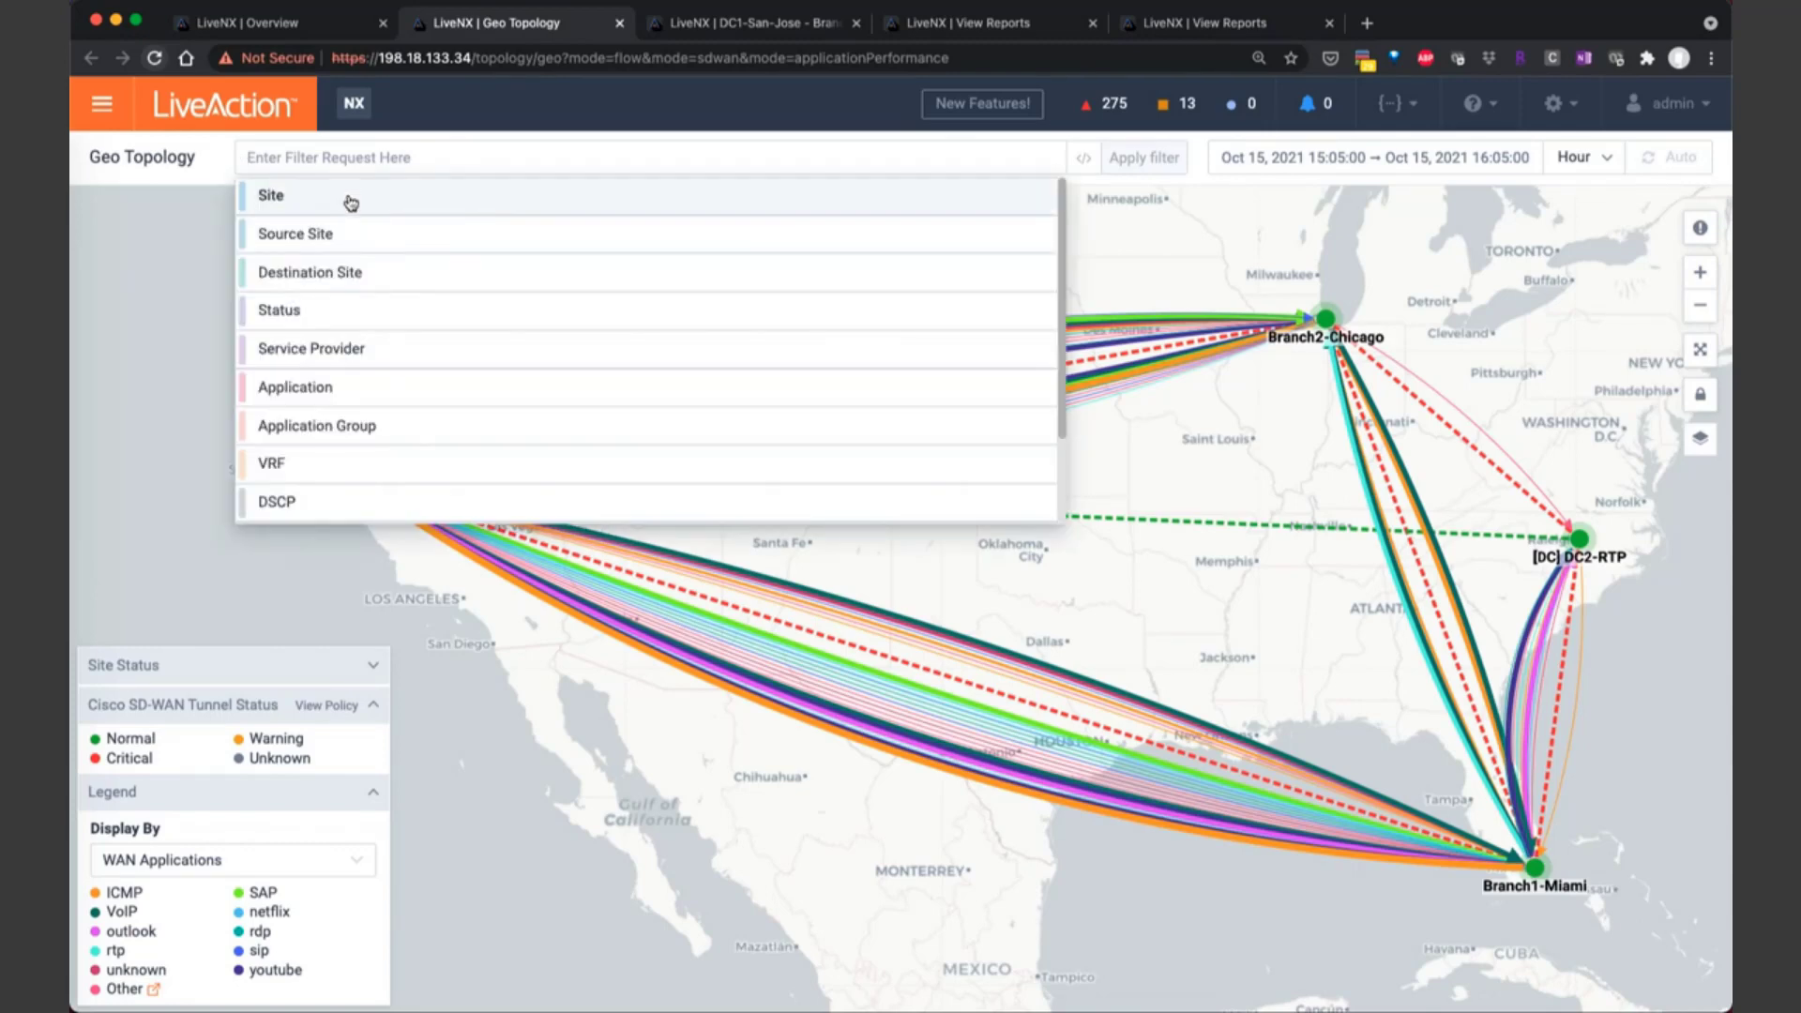
{"action": "left_click", "coordinate": [294, 464]}
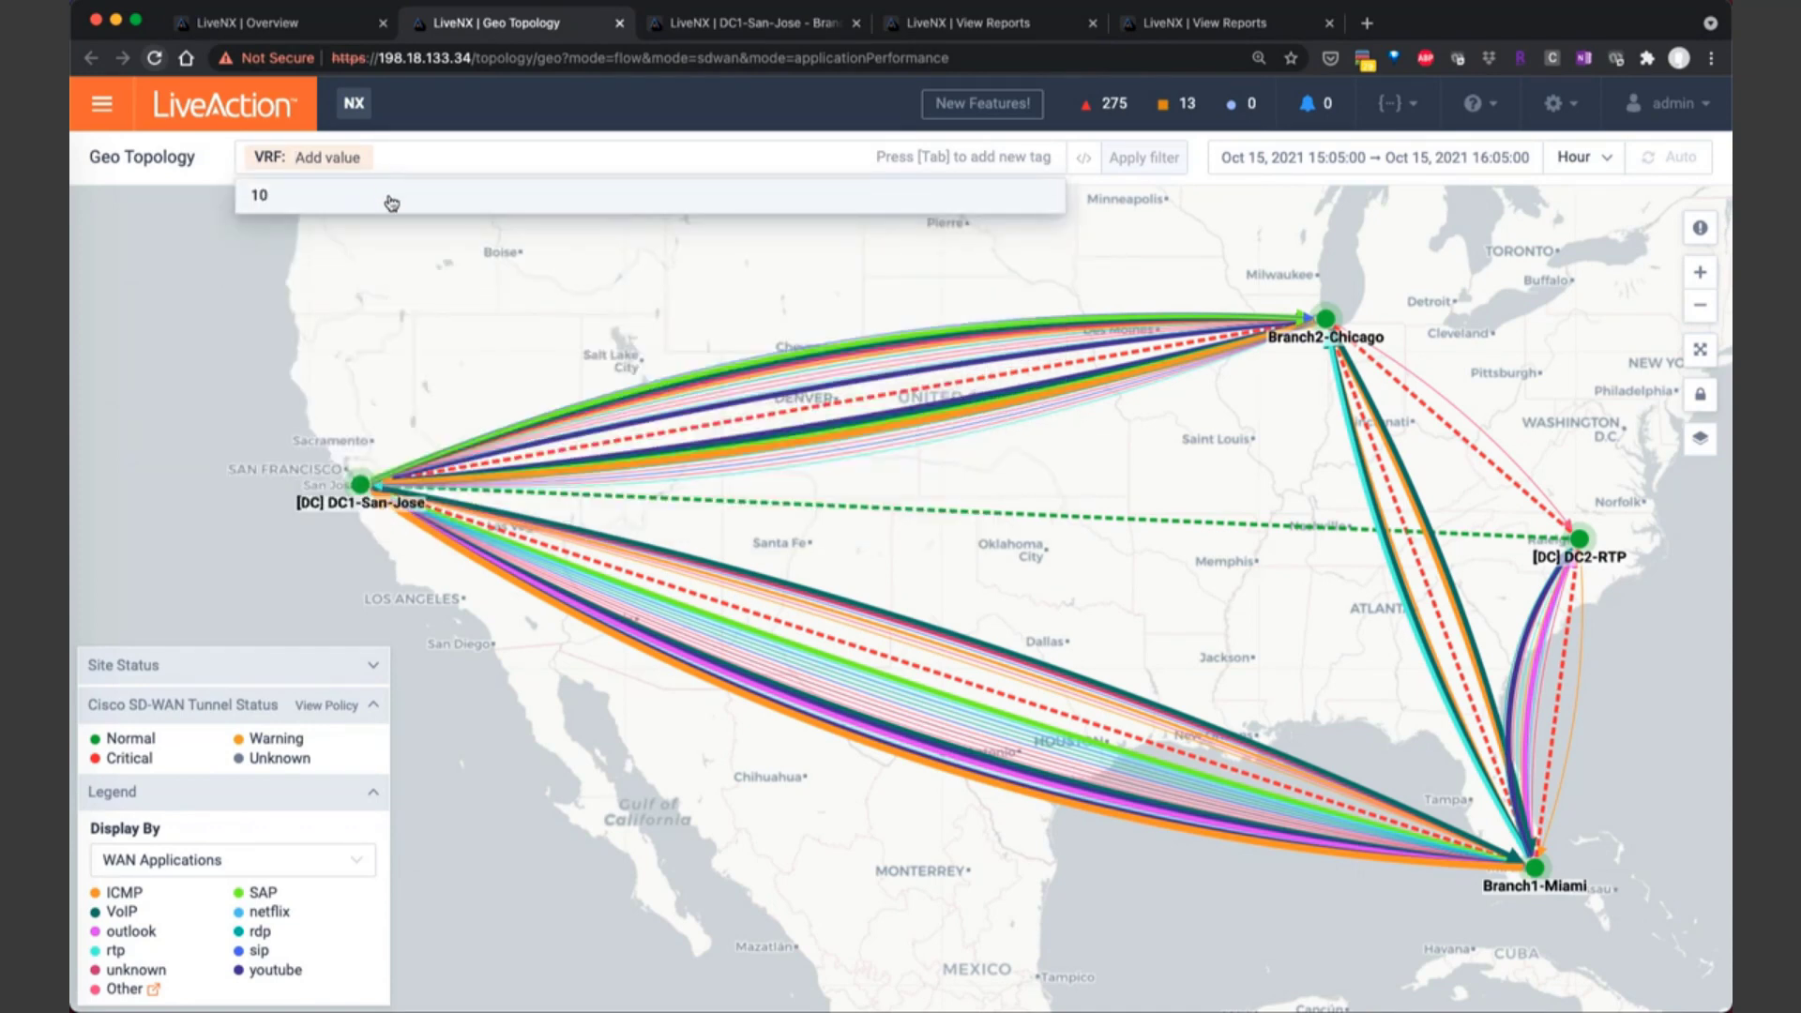
{"action": "left_click", "coordinate": [391, 199]}
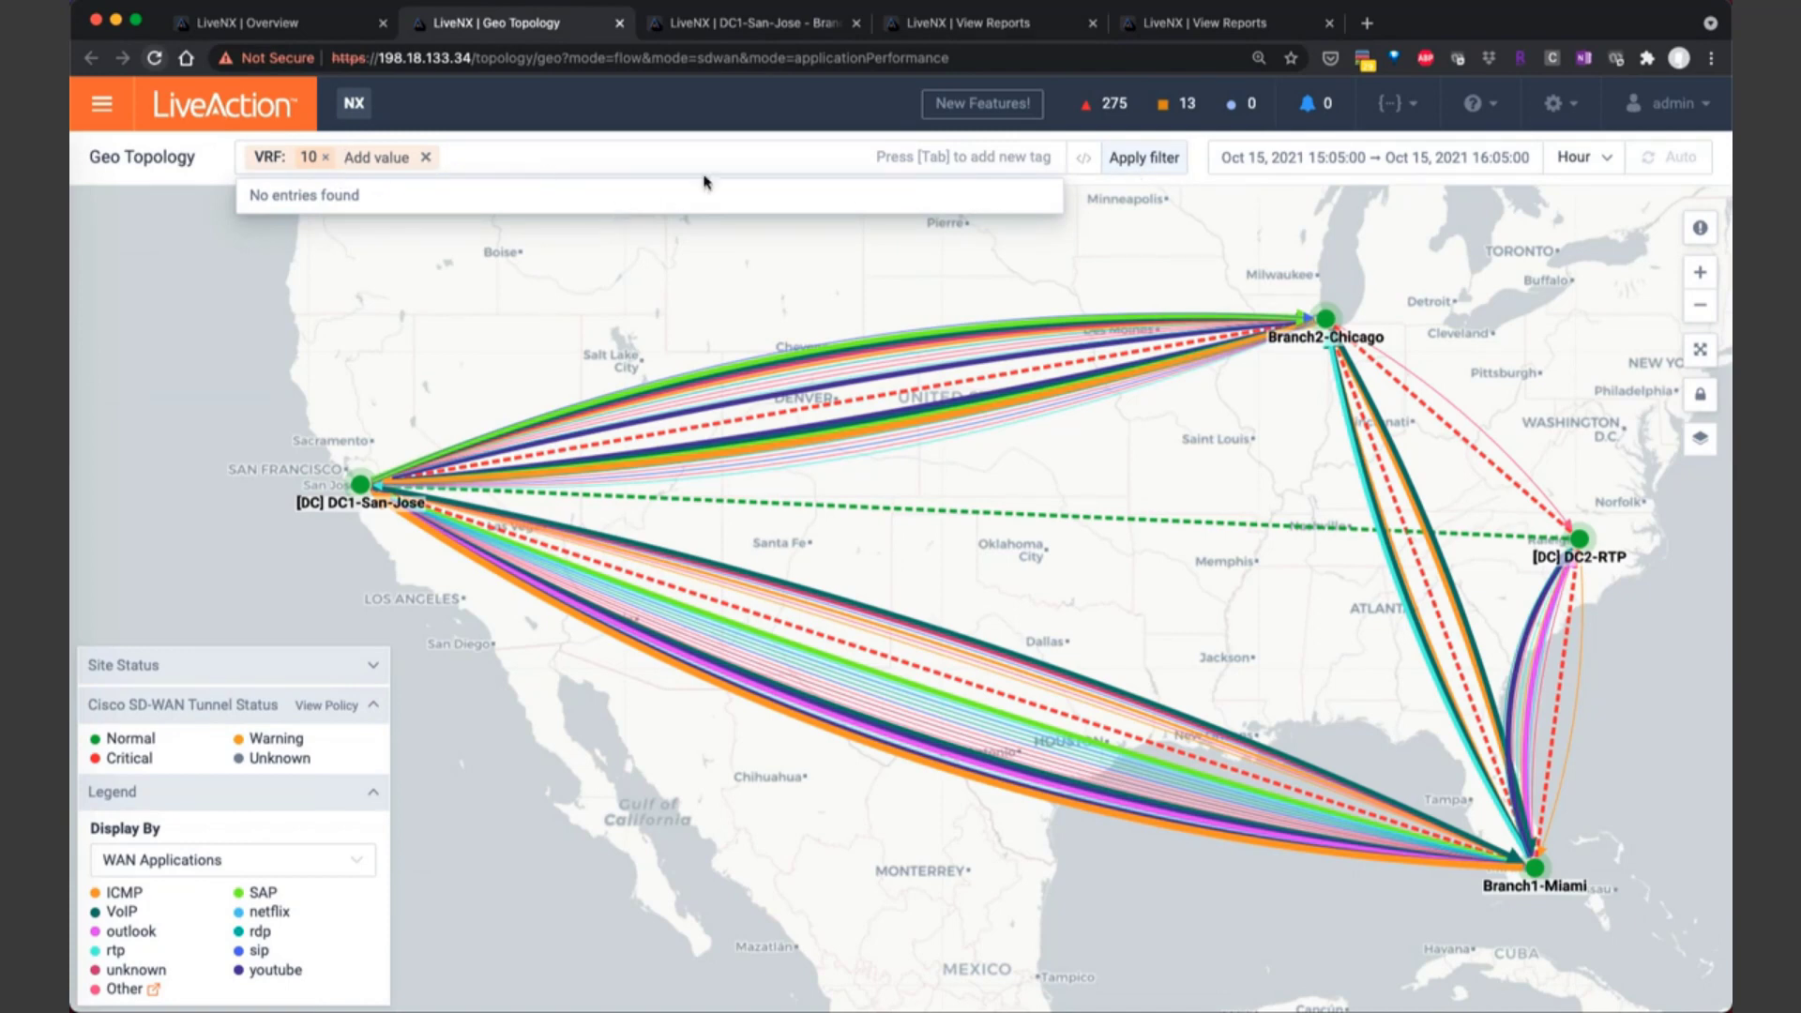
{"action": "left_click", "coordinate": [1158, 161]}
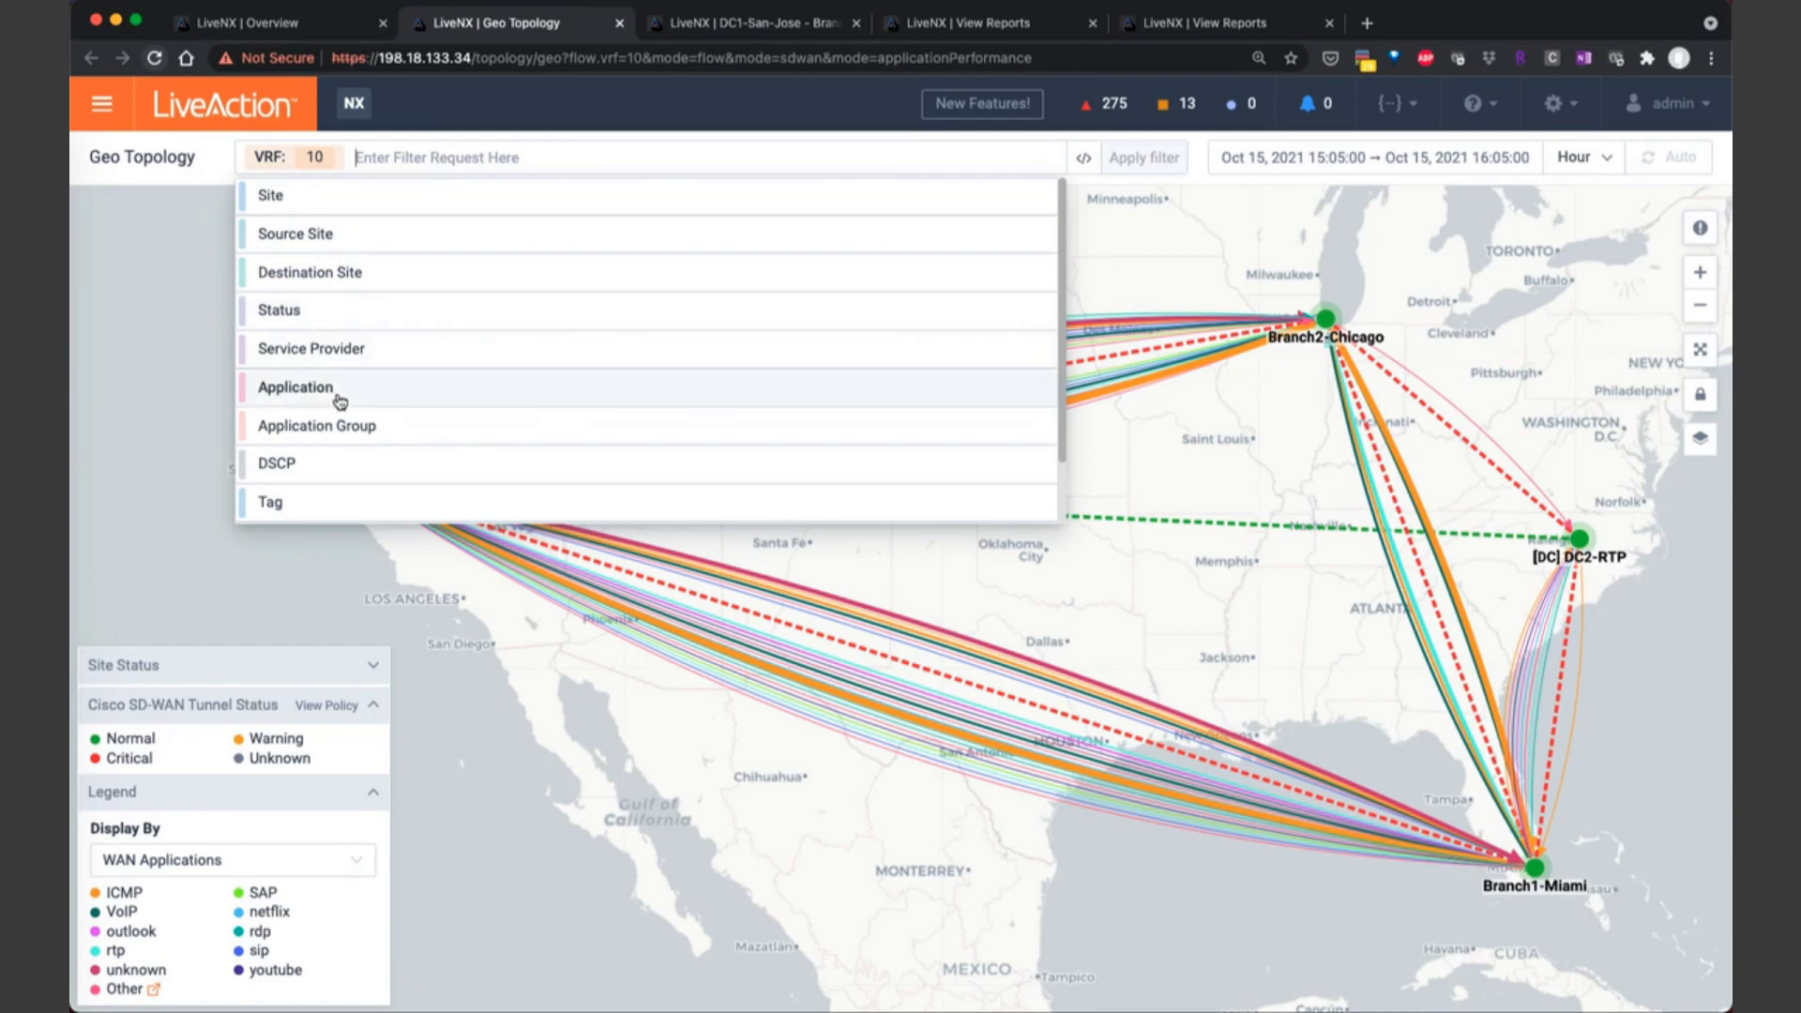
- Add an Application = VoIP condition to the VRF 10 filter and apply it
{"action": "left_click", "coordinate": [341, 398]}
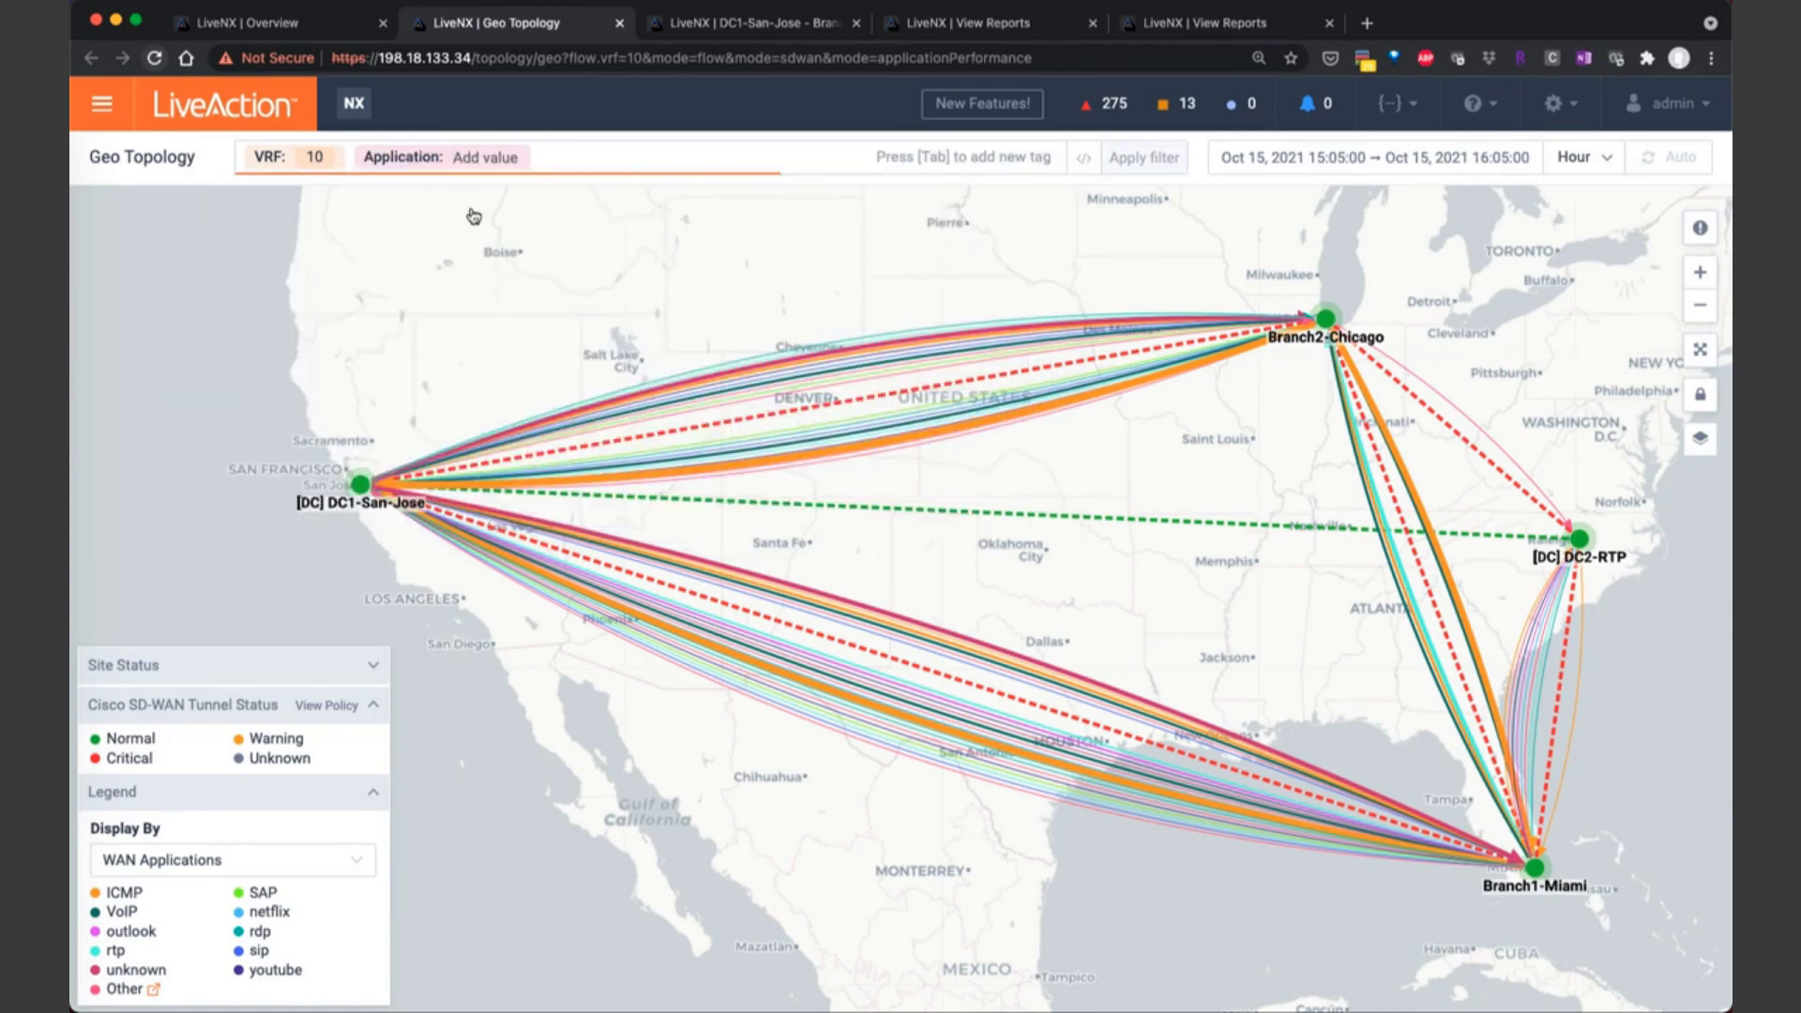
{"action": "type", "text": "voip"}
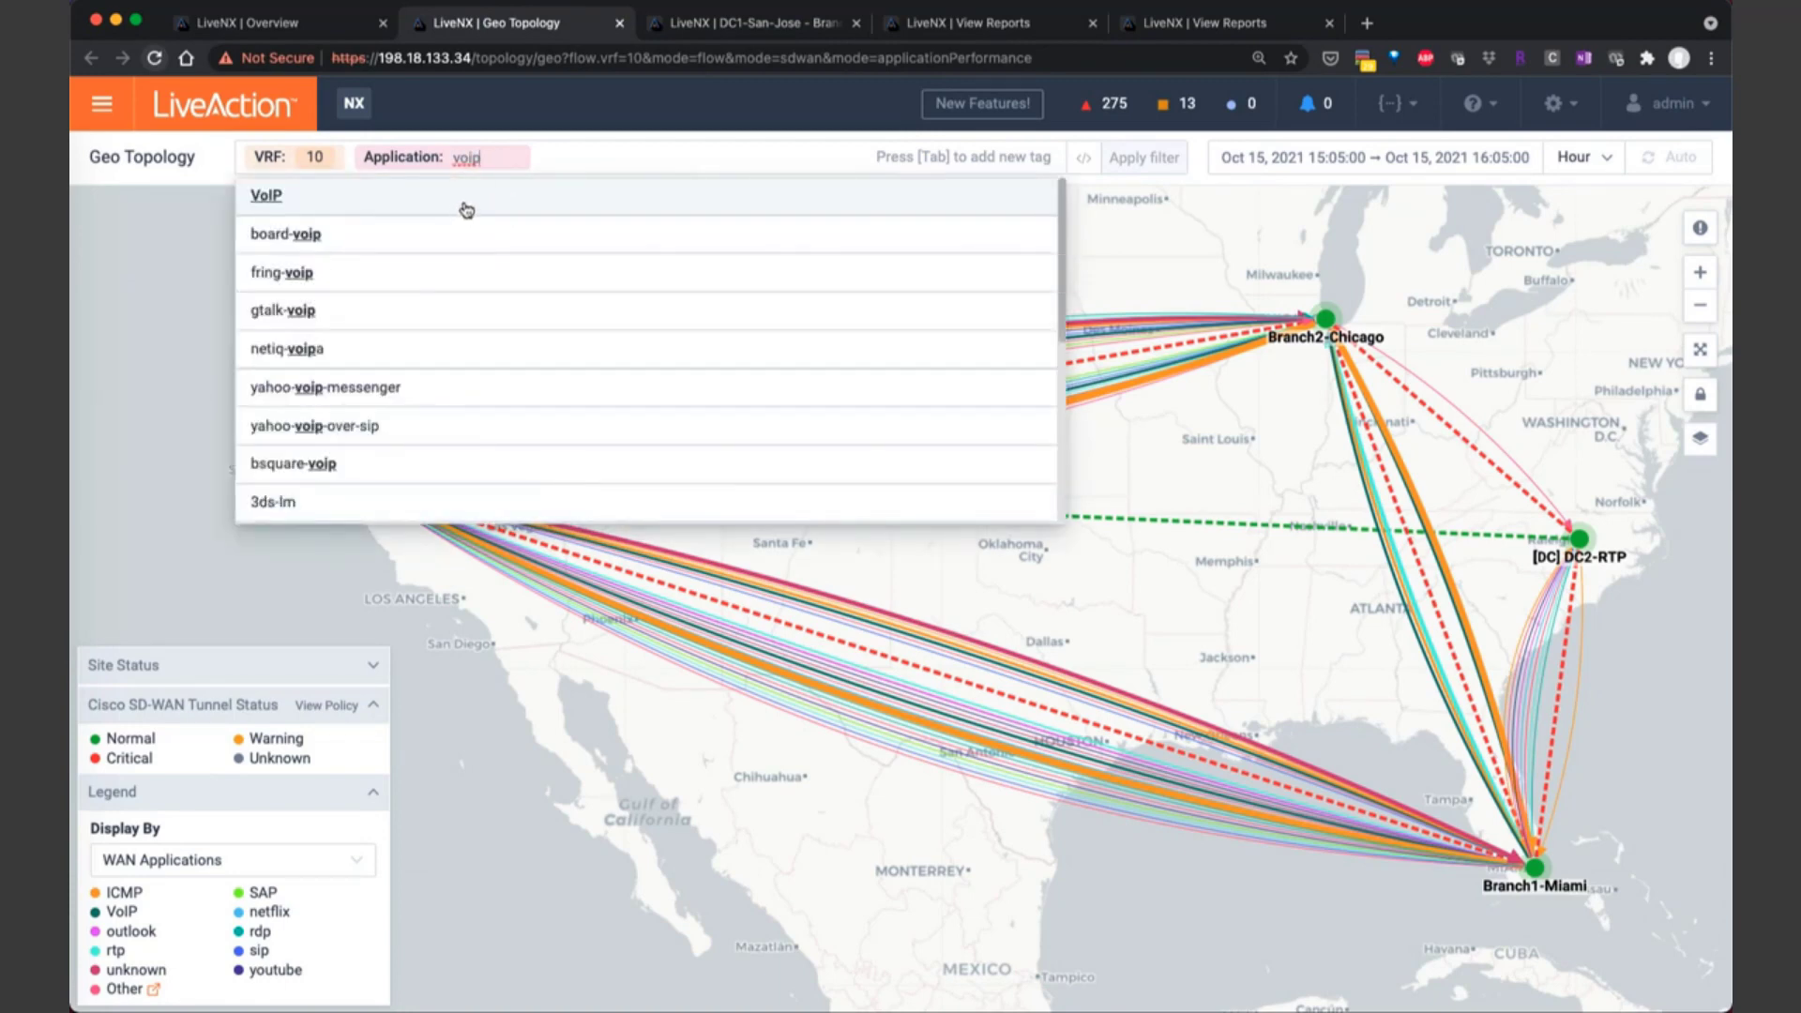
{"action": "left_click", "coordinate": [467, 204]}
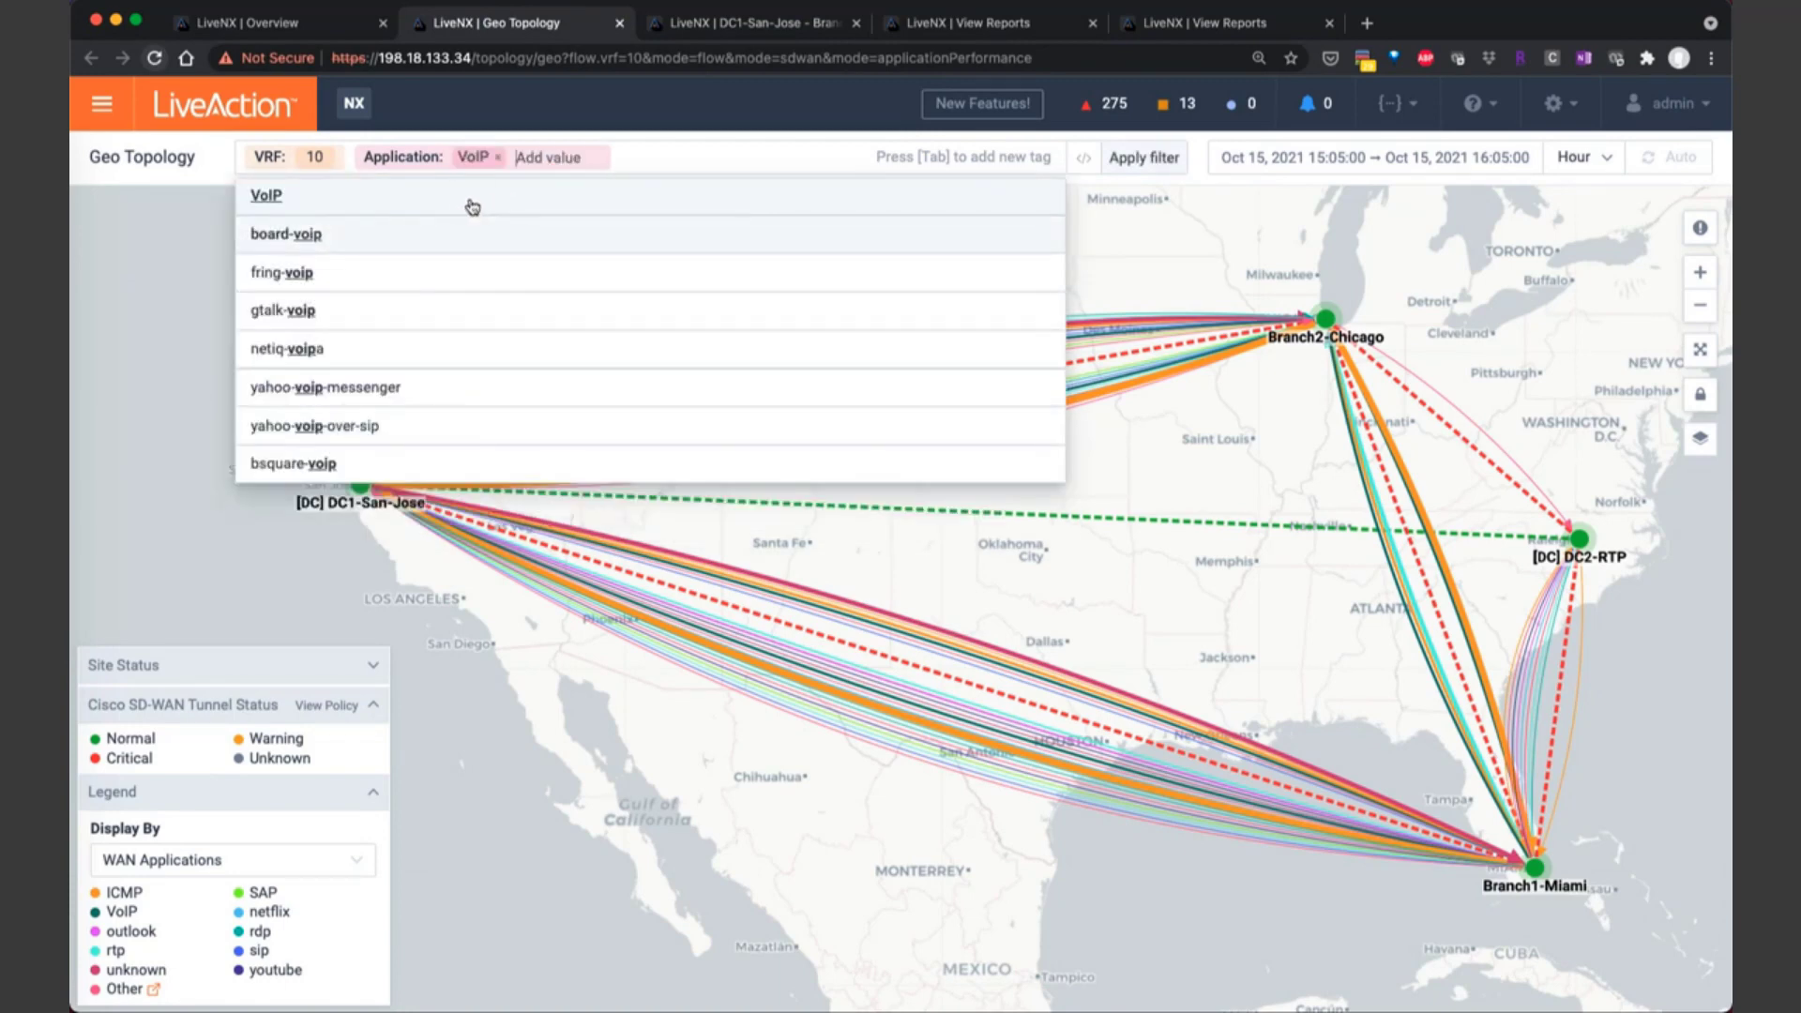
{"action": "left_click", "coordinate": [1137, 159]}
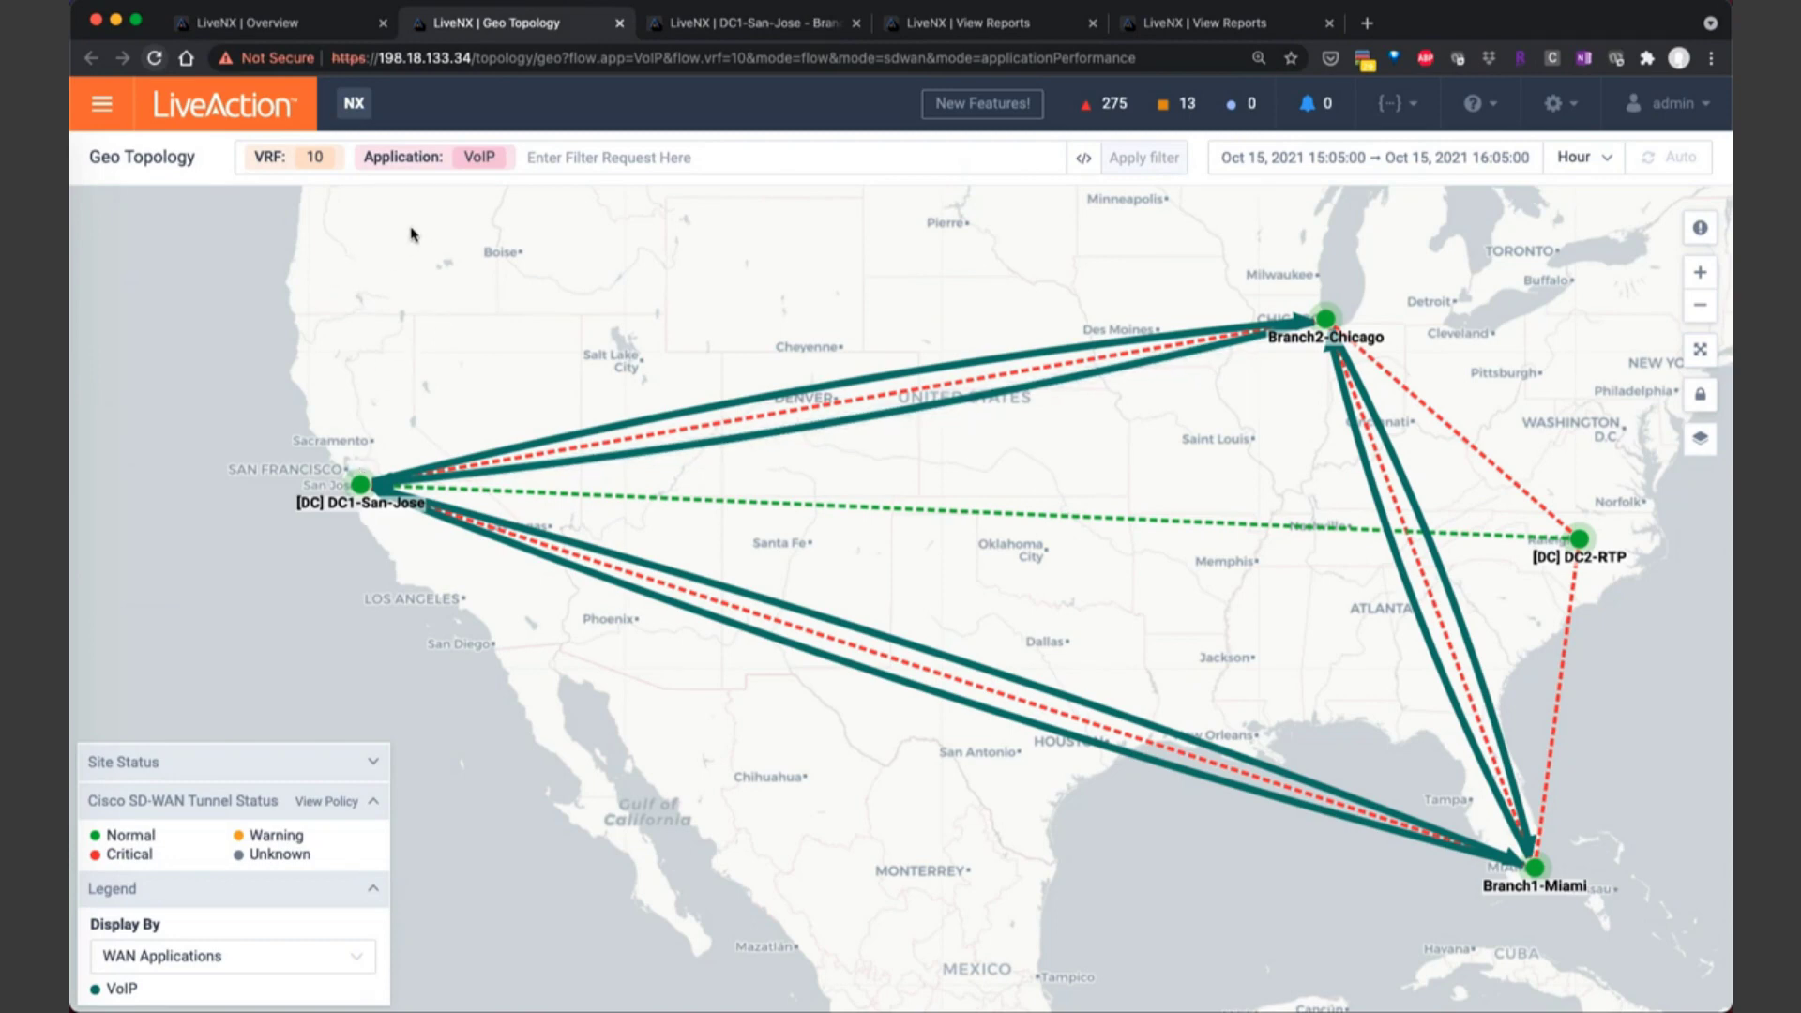
- Colour the VRF 10 VoIP links by DSCP so all four sites show 46 (EF)
{"action": "left_click", "coordinate": [270, 959]}
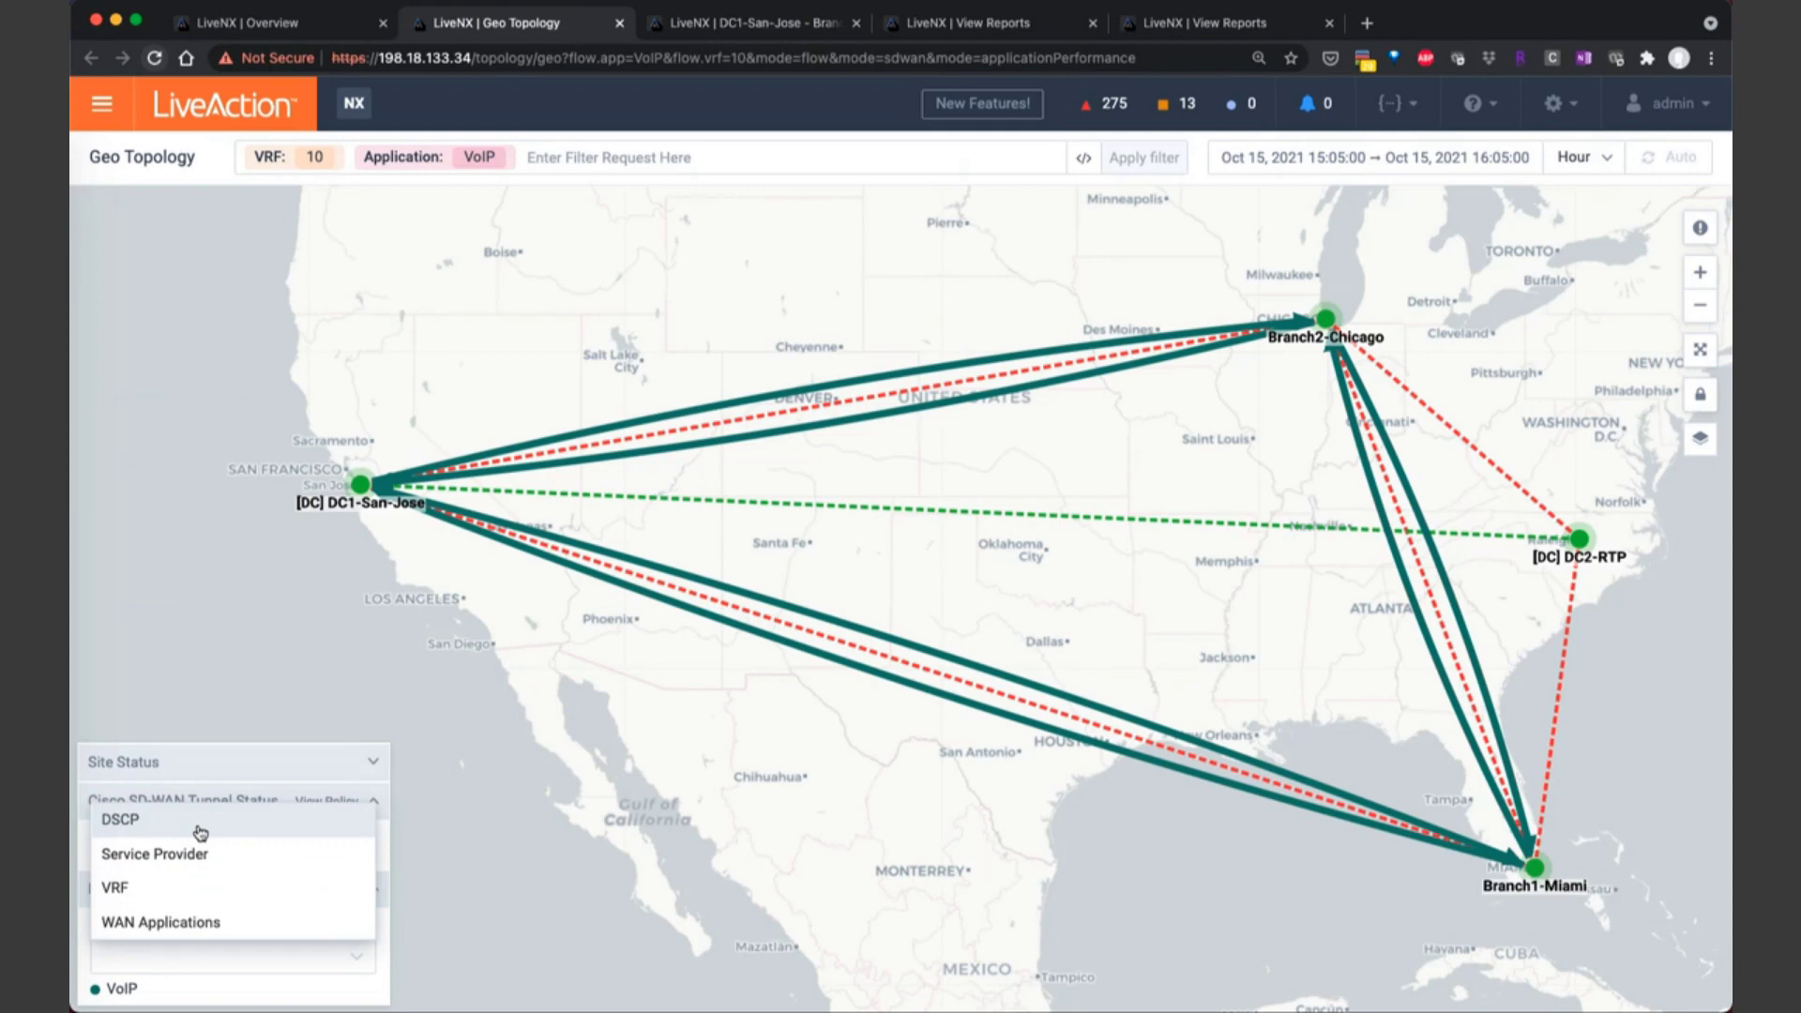
{"action": "left_click", "coordinate": [200, 820]}
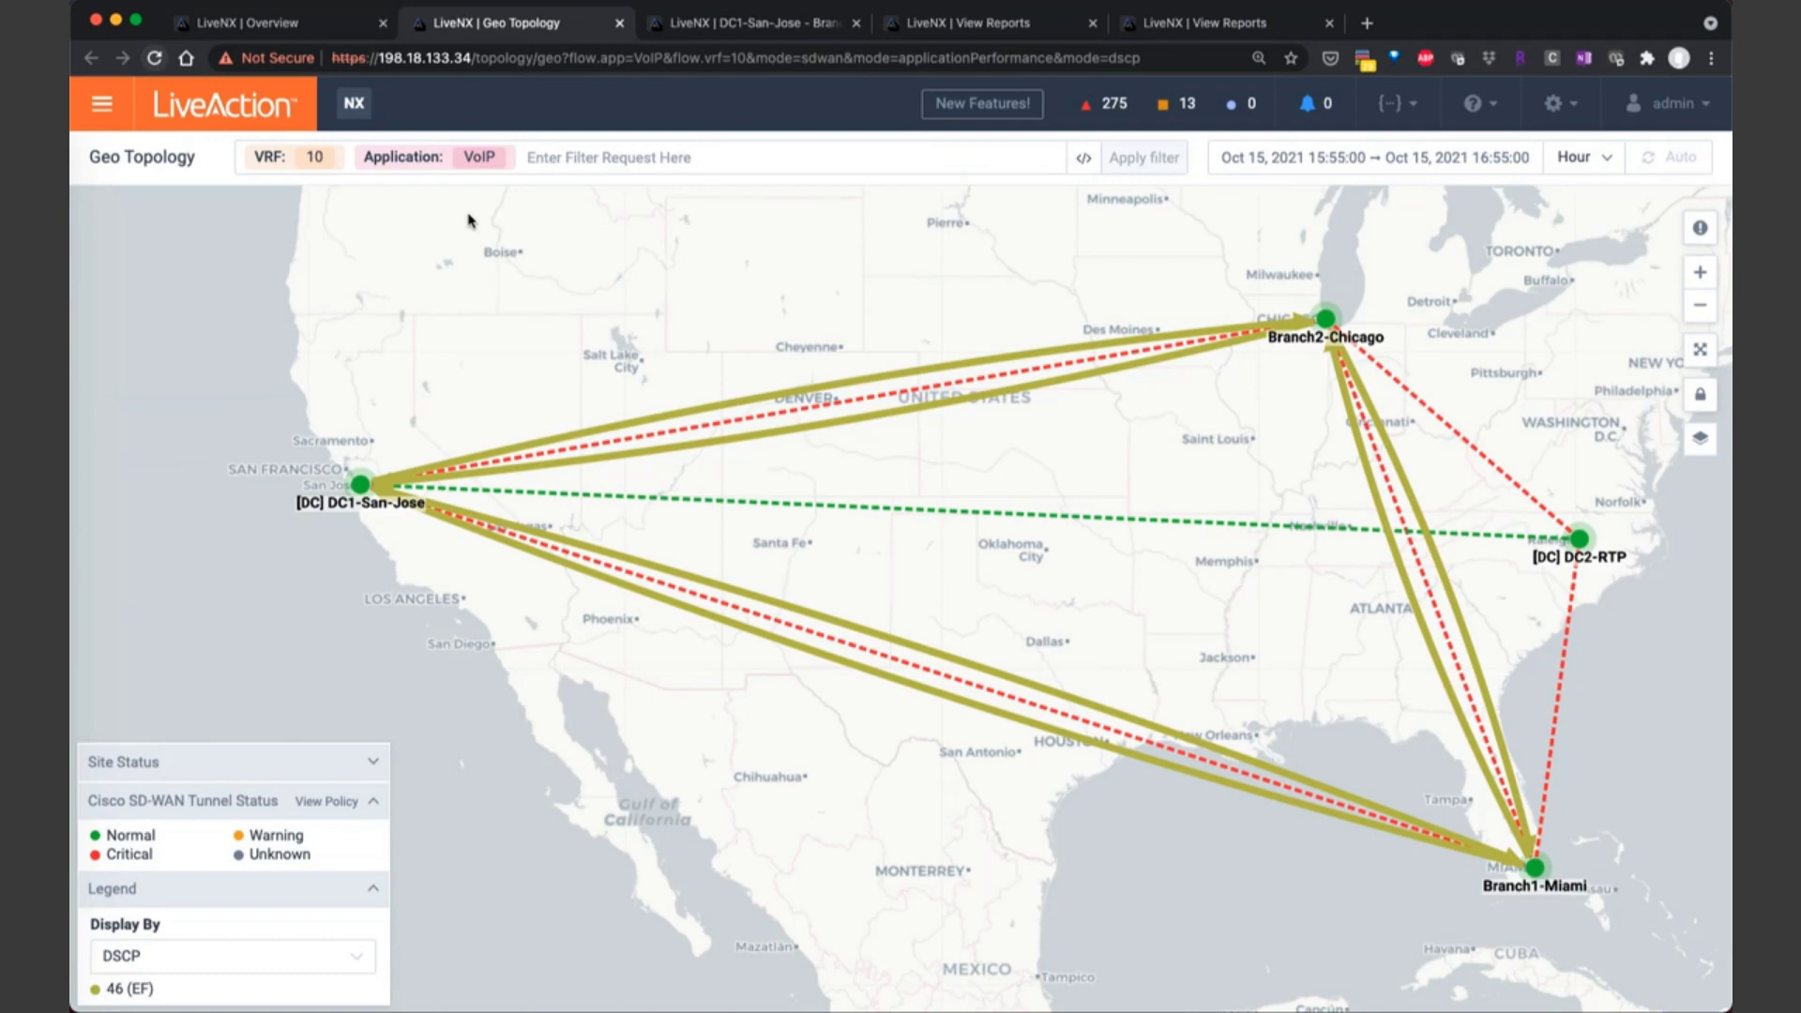
{"action": "left_click", "coordinate": [343, 803]}
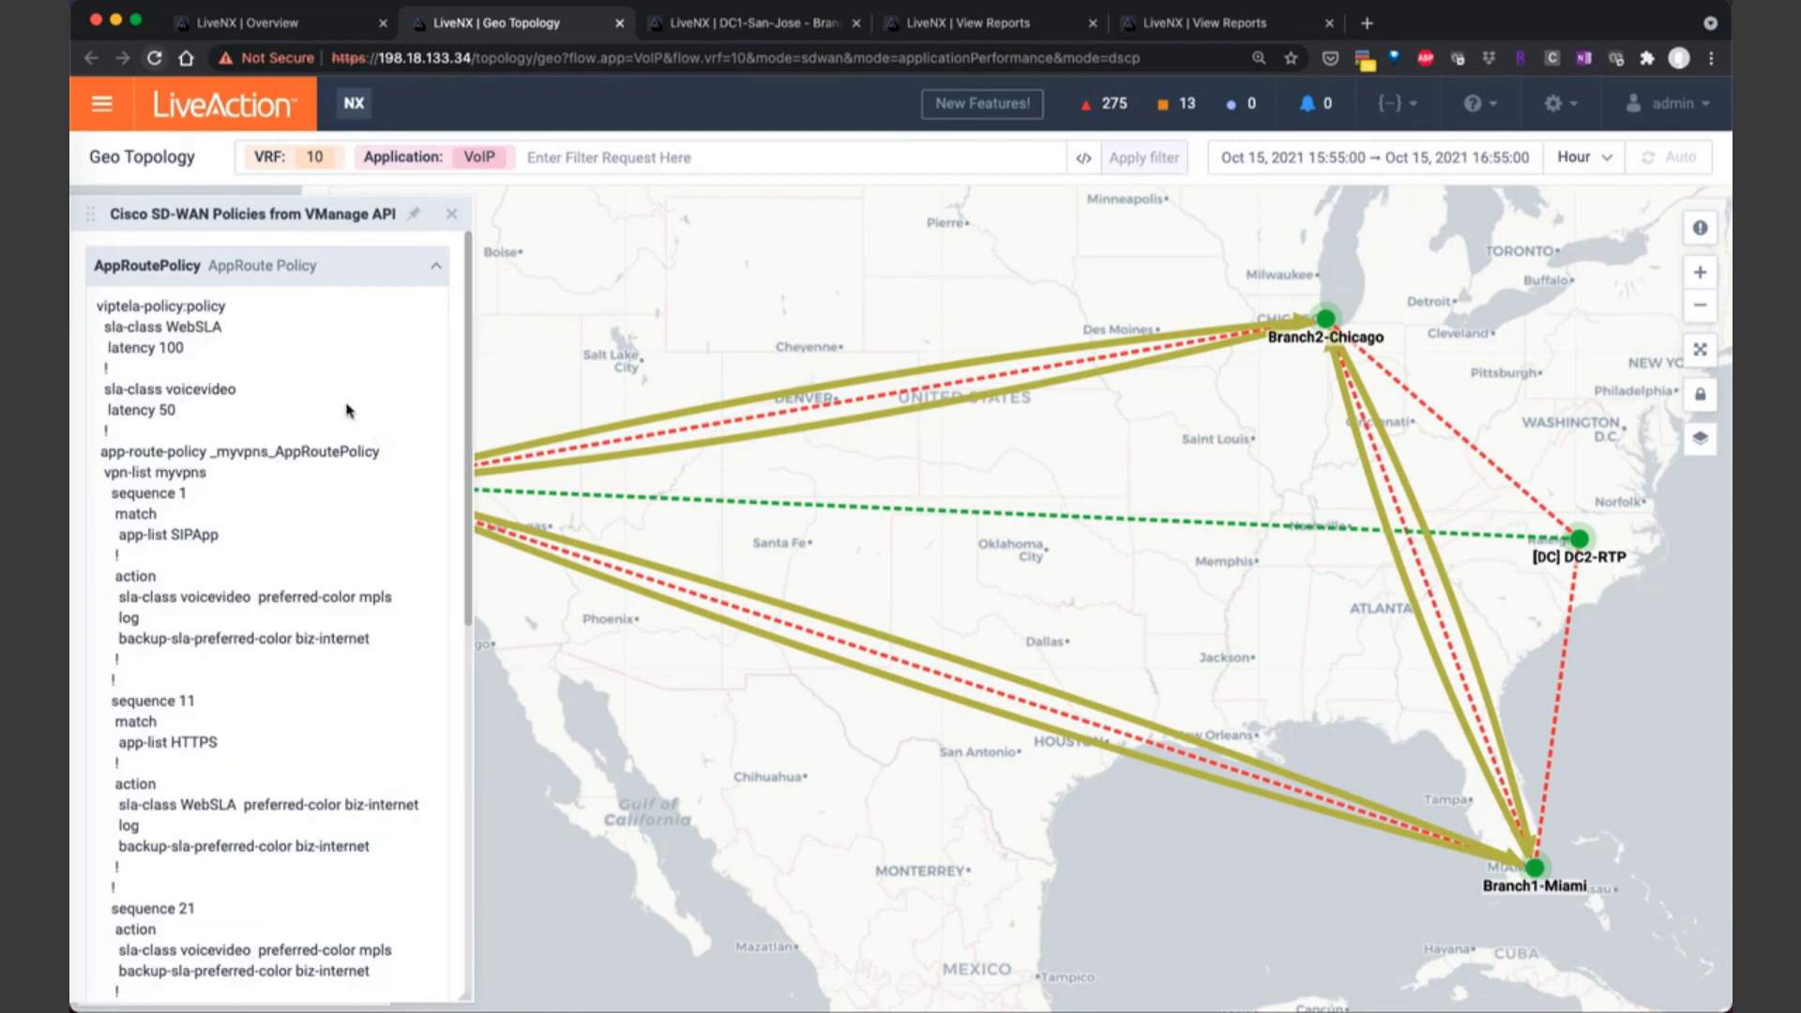
{"action": "double_click", "coordinate": [227, 599]}
{"action": "left_click_drag", "start_coordinate": [357, 600], "coordinate": [393, 598]}
{"action": "left_click_drag", "start_coordinate": [296, 638], "coordinate": [369, 639]}
{"action": "left_click", "coordinate": [530, 260]}
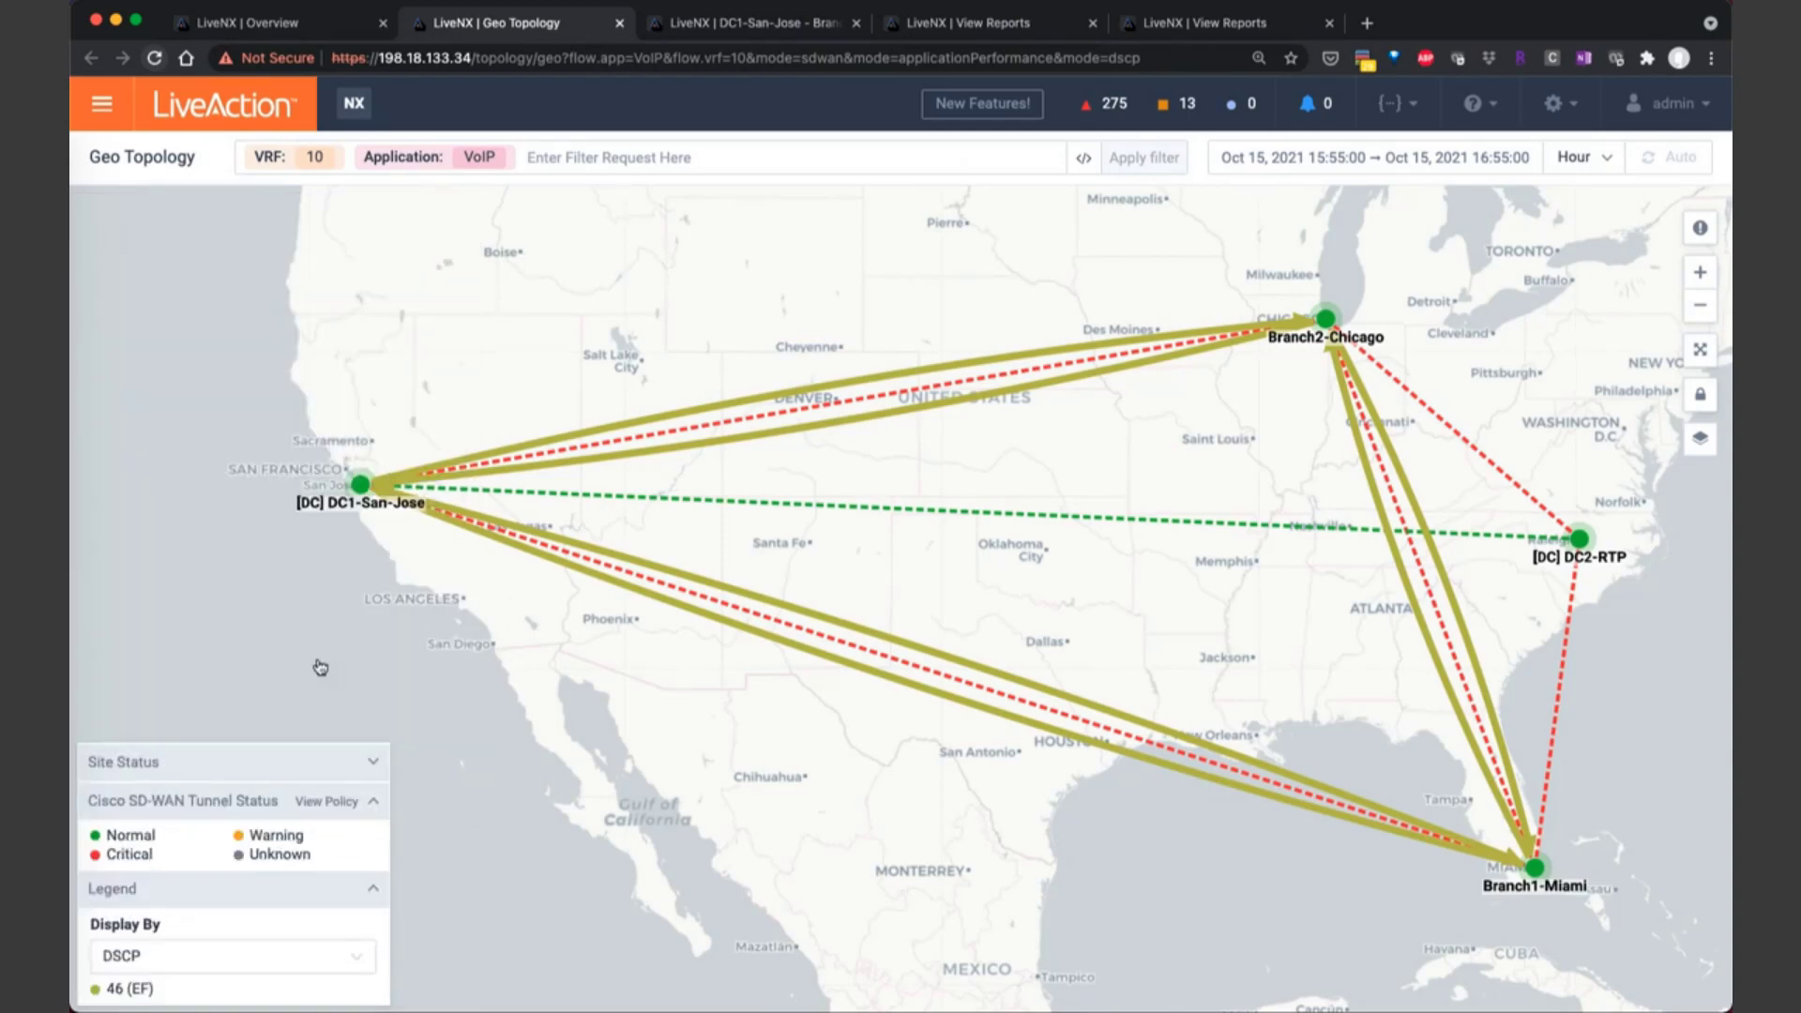
- Colour the VoIP links by service provider and highlight only the mpls tunnels in the Legend
{"action": "left_click", "coordinate": [200, 947]}
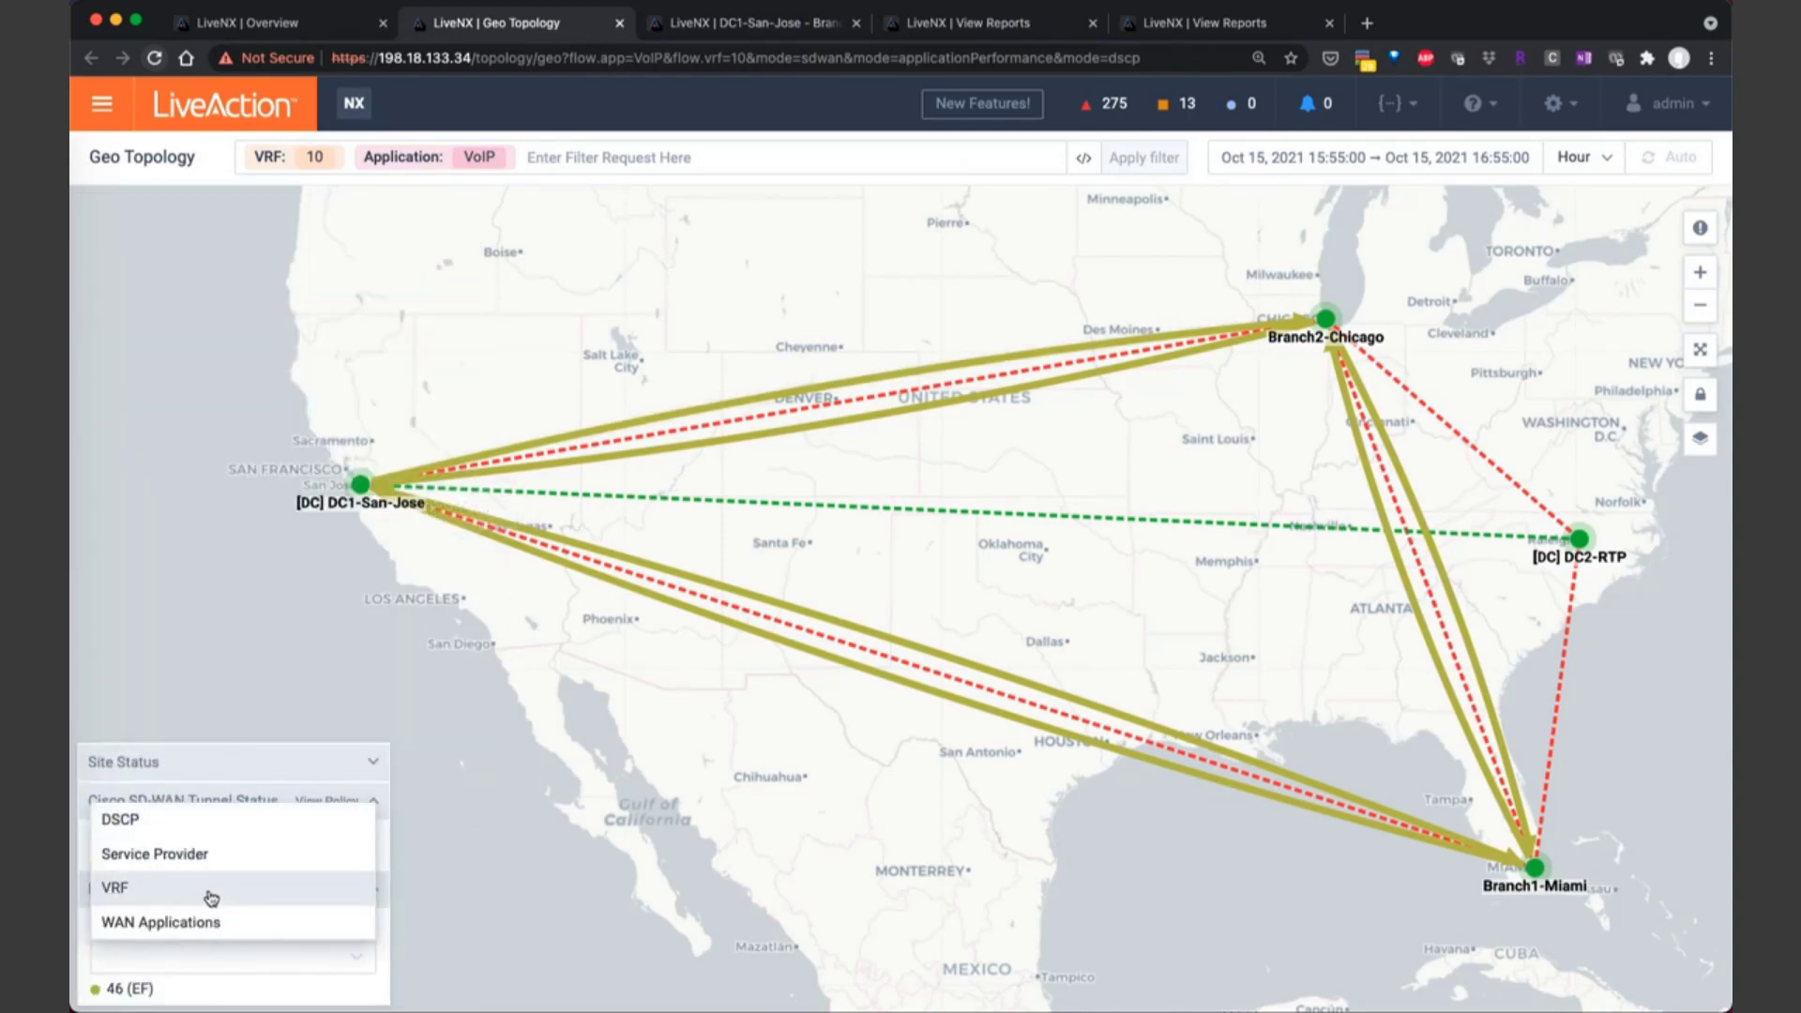
{"action": "left_click", "coordinate": [212, 855]}
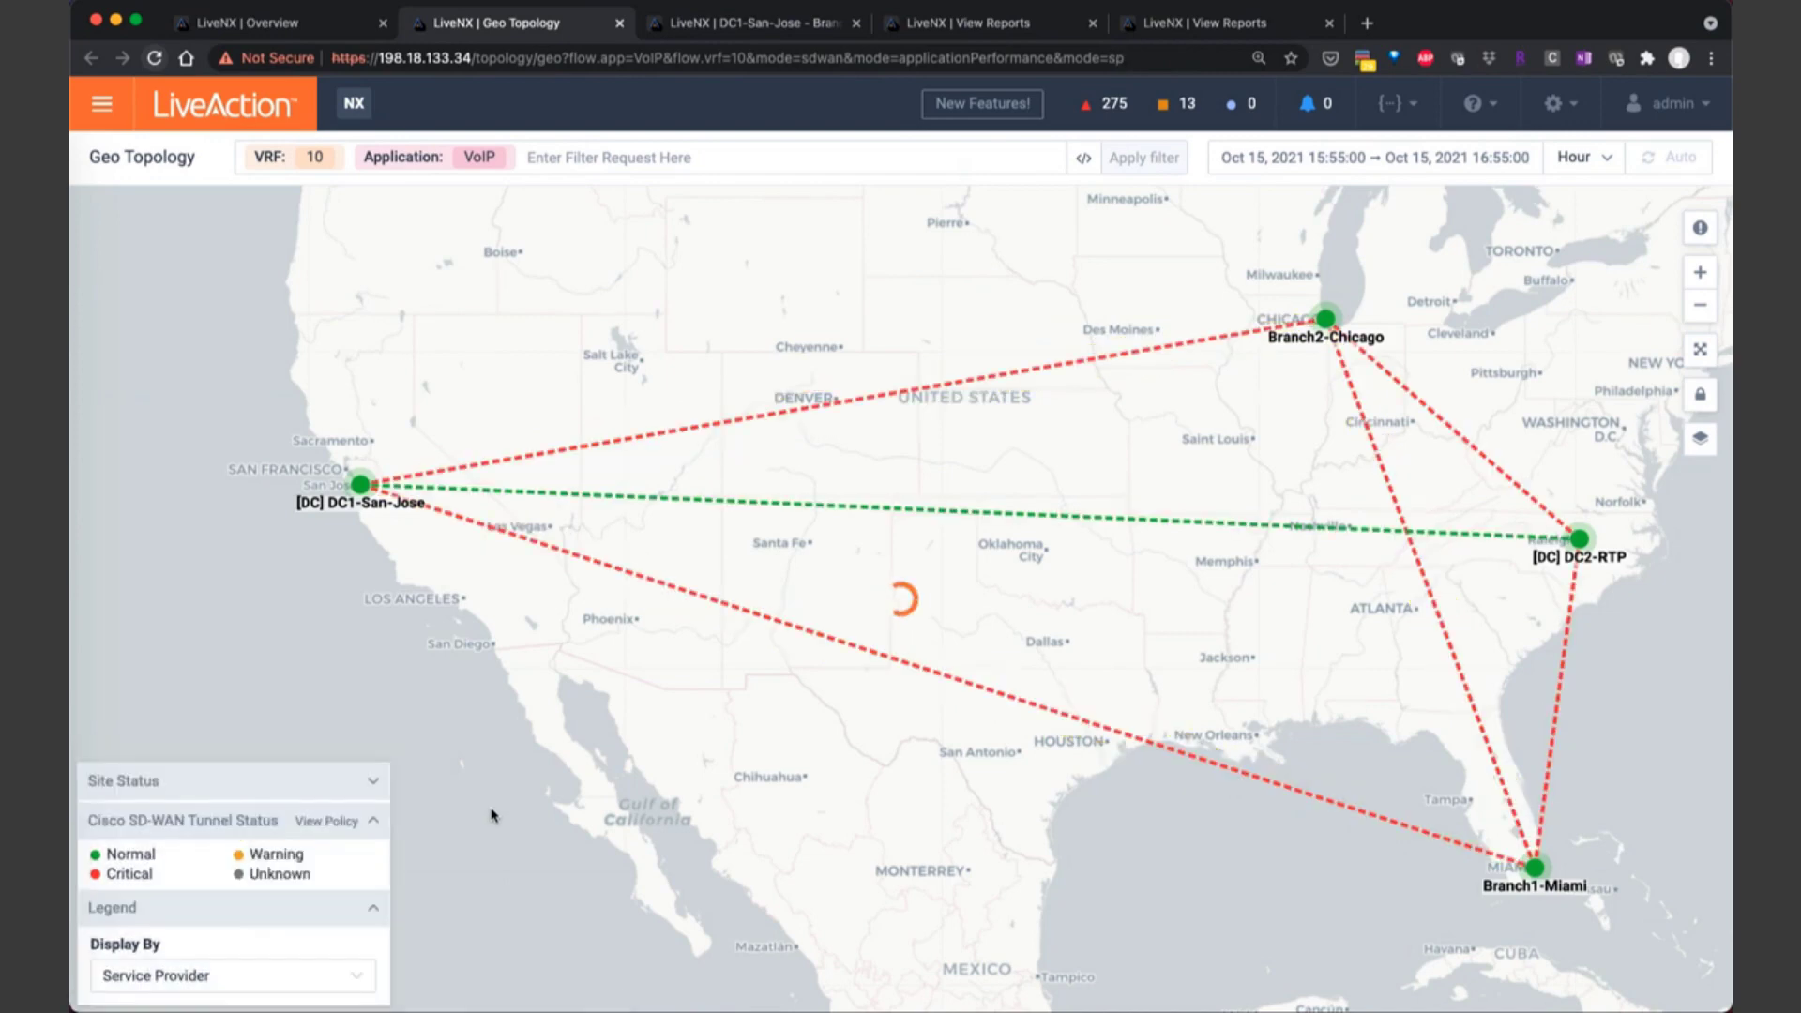
{"action": "left_click", "coordinate": [308, 165]}
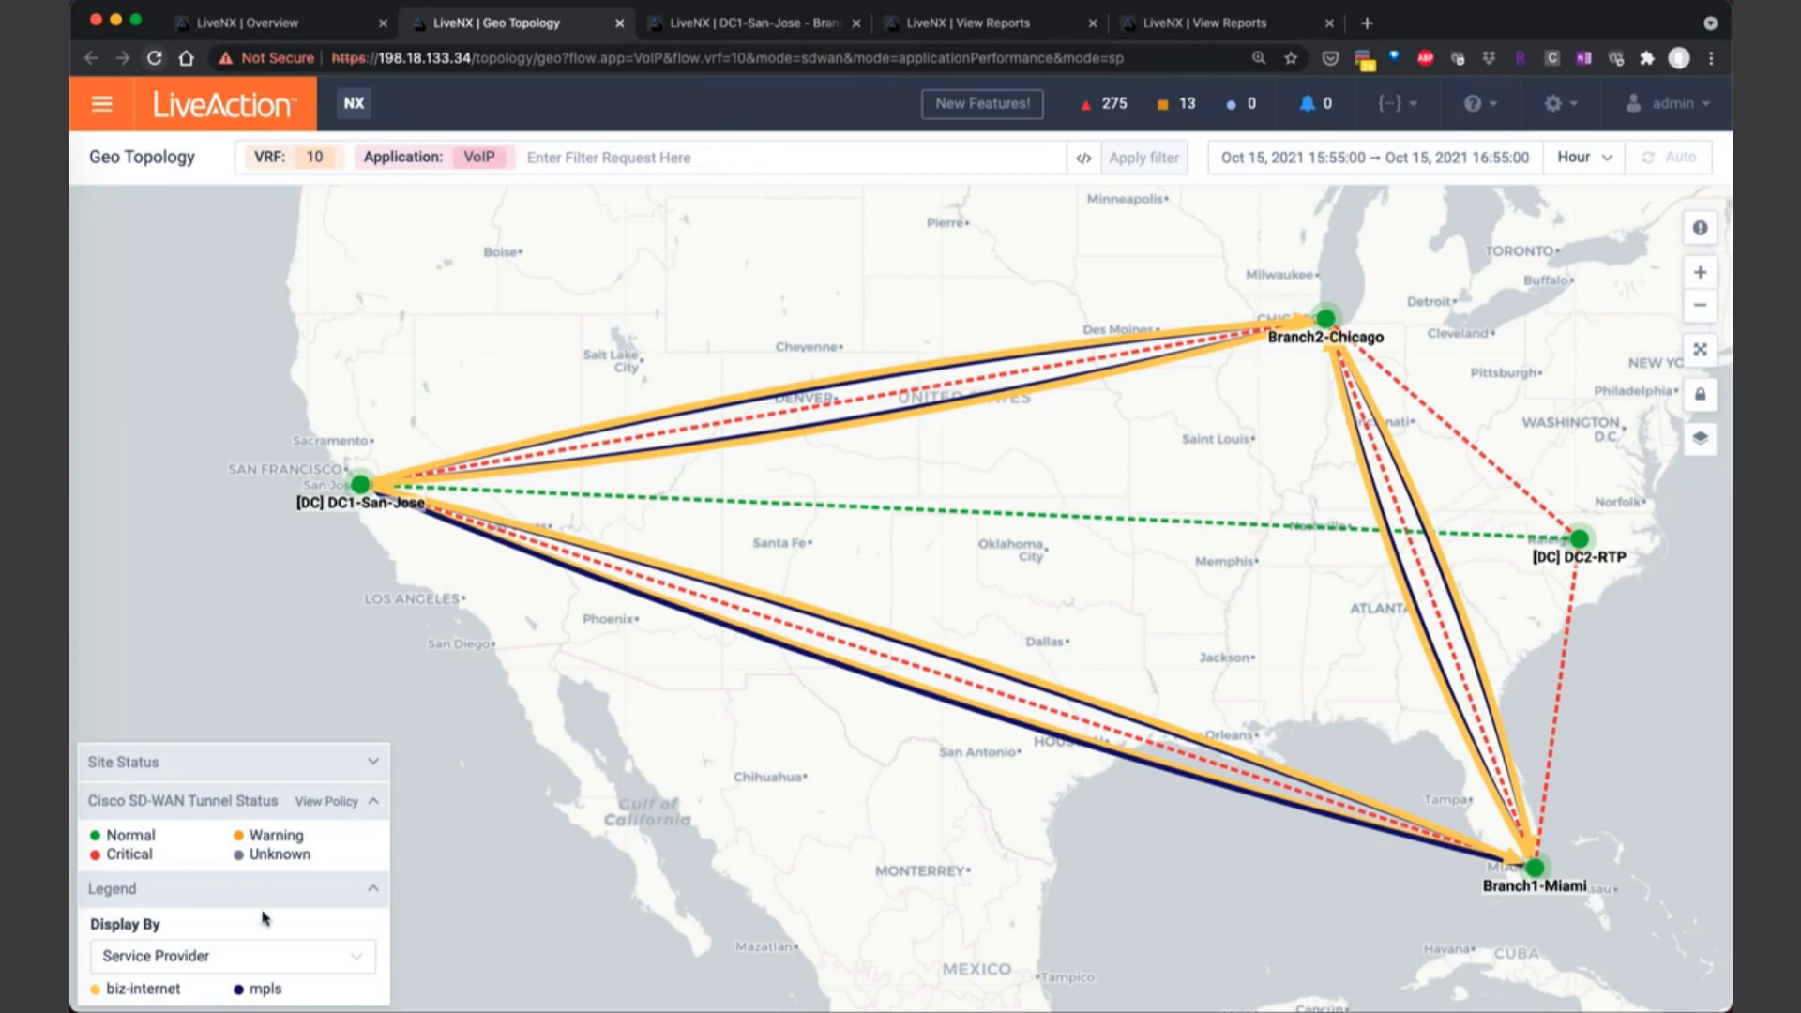
{"action": "left_click", "coordinate": [260, 992]}
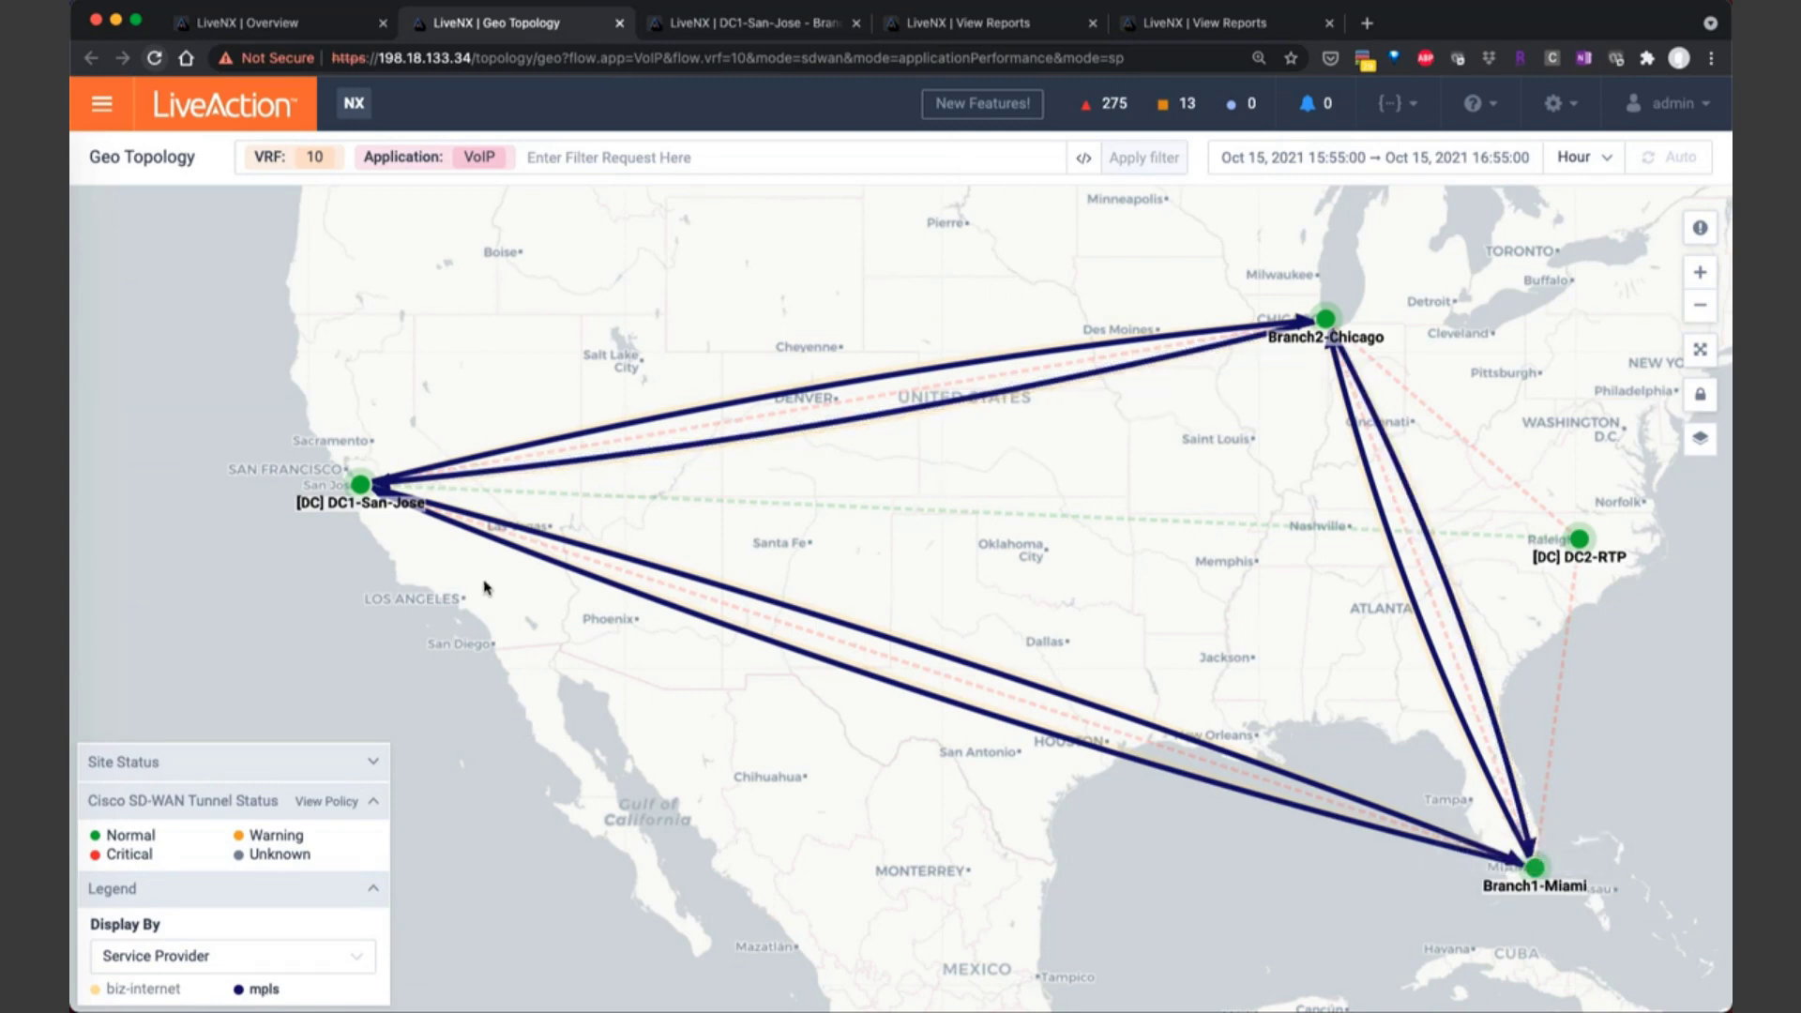
- Highlight the biz-internet tunnels in the Legend instead of mpls
{"action": "left_click", "coordinate": [168, 991]}
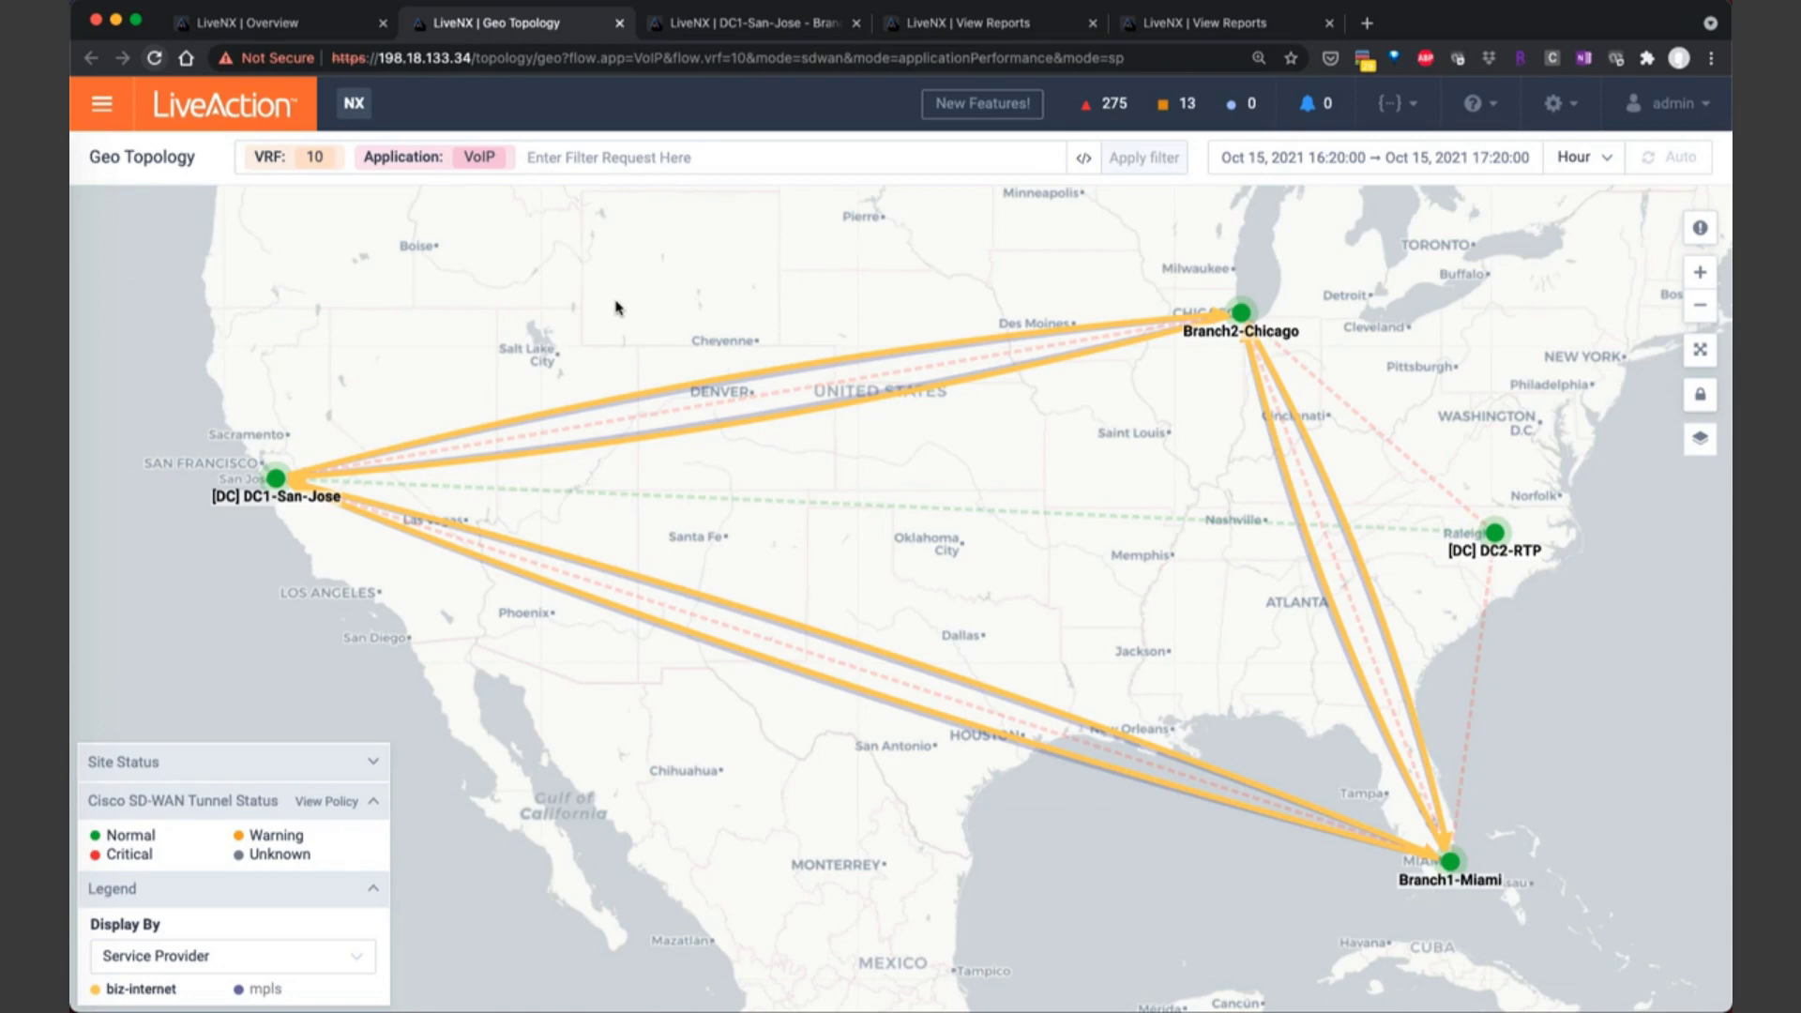
{"action": "left_click", "coordinate": [498, 159]}
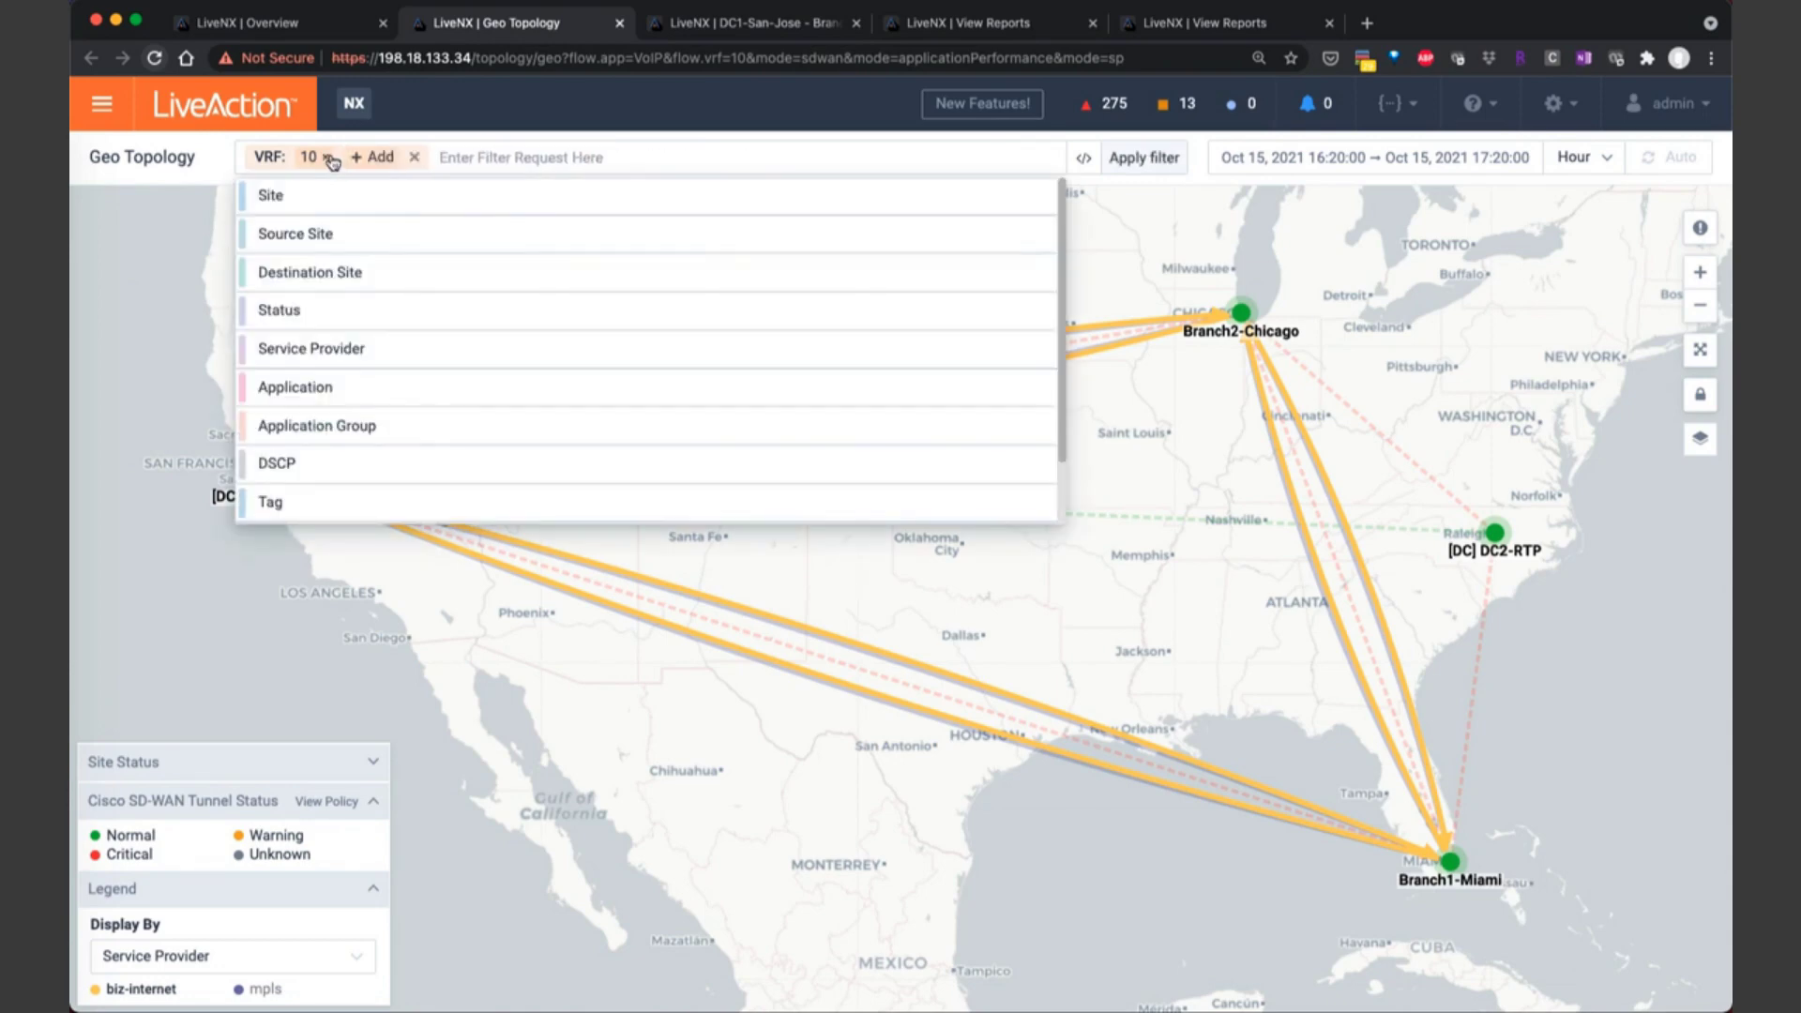
{"action": "left_click", "coordinate": [333, 158]}
{"action": "left_click", "coordinate": [1144, 157]}
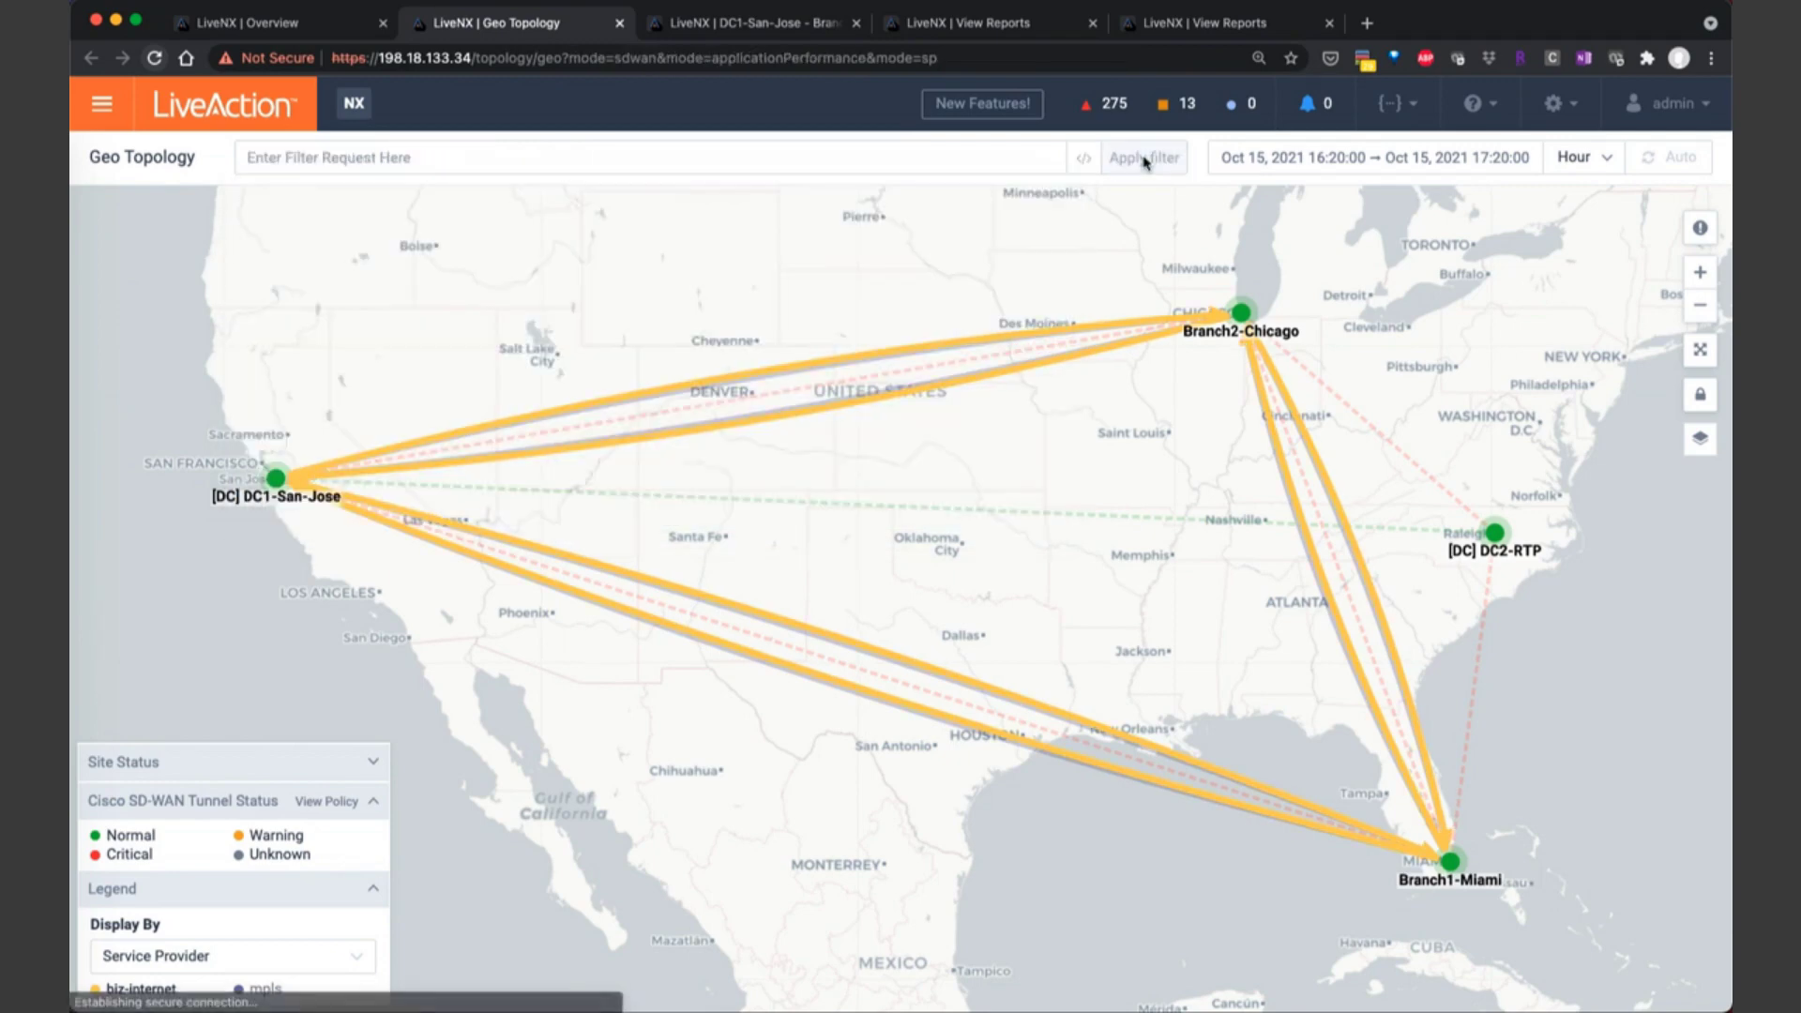
{"action": "left_click", "coordinate": [195, 957]}
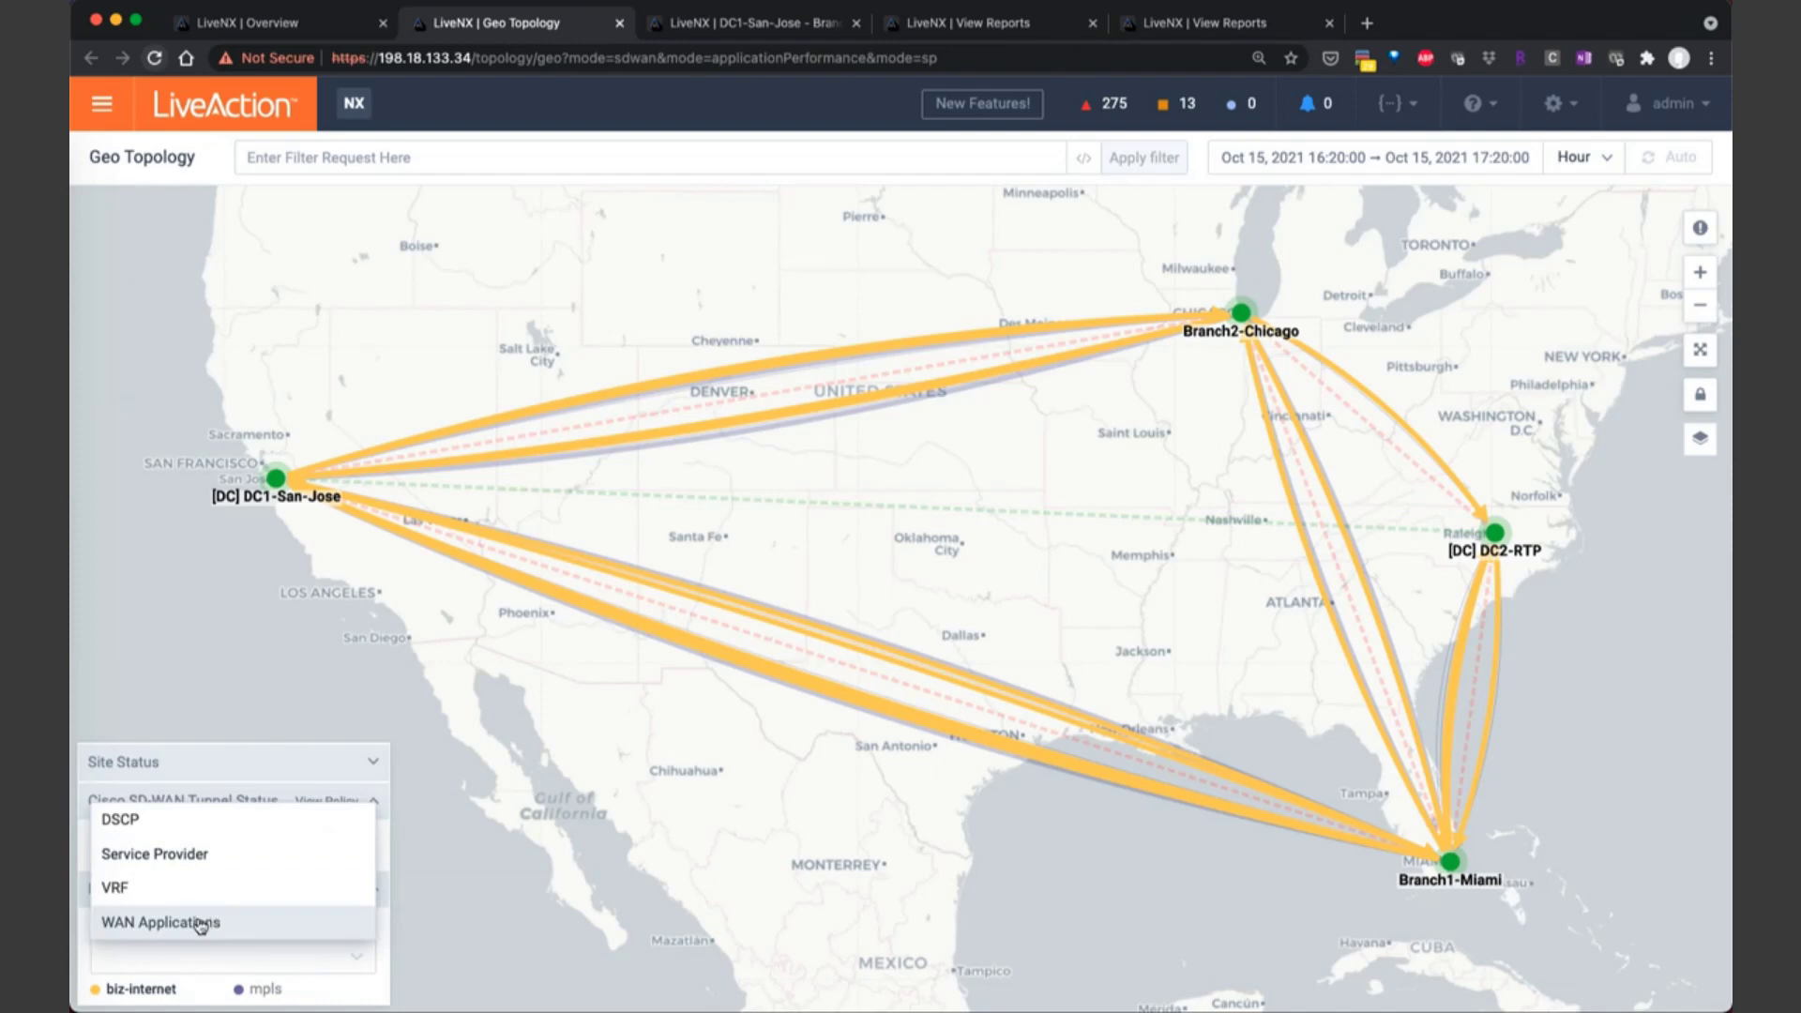
{"action": "left_click", "coordinate": [202, 922]}
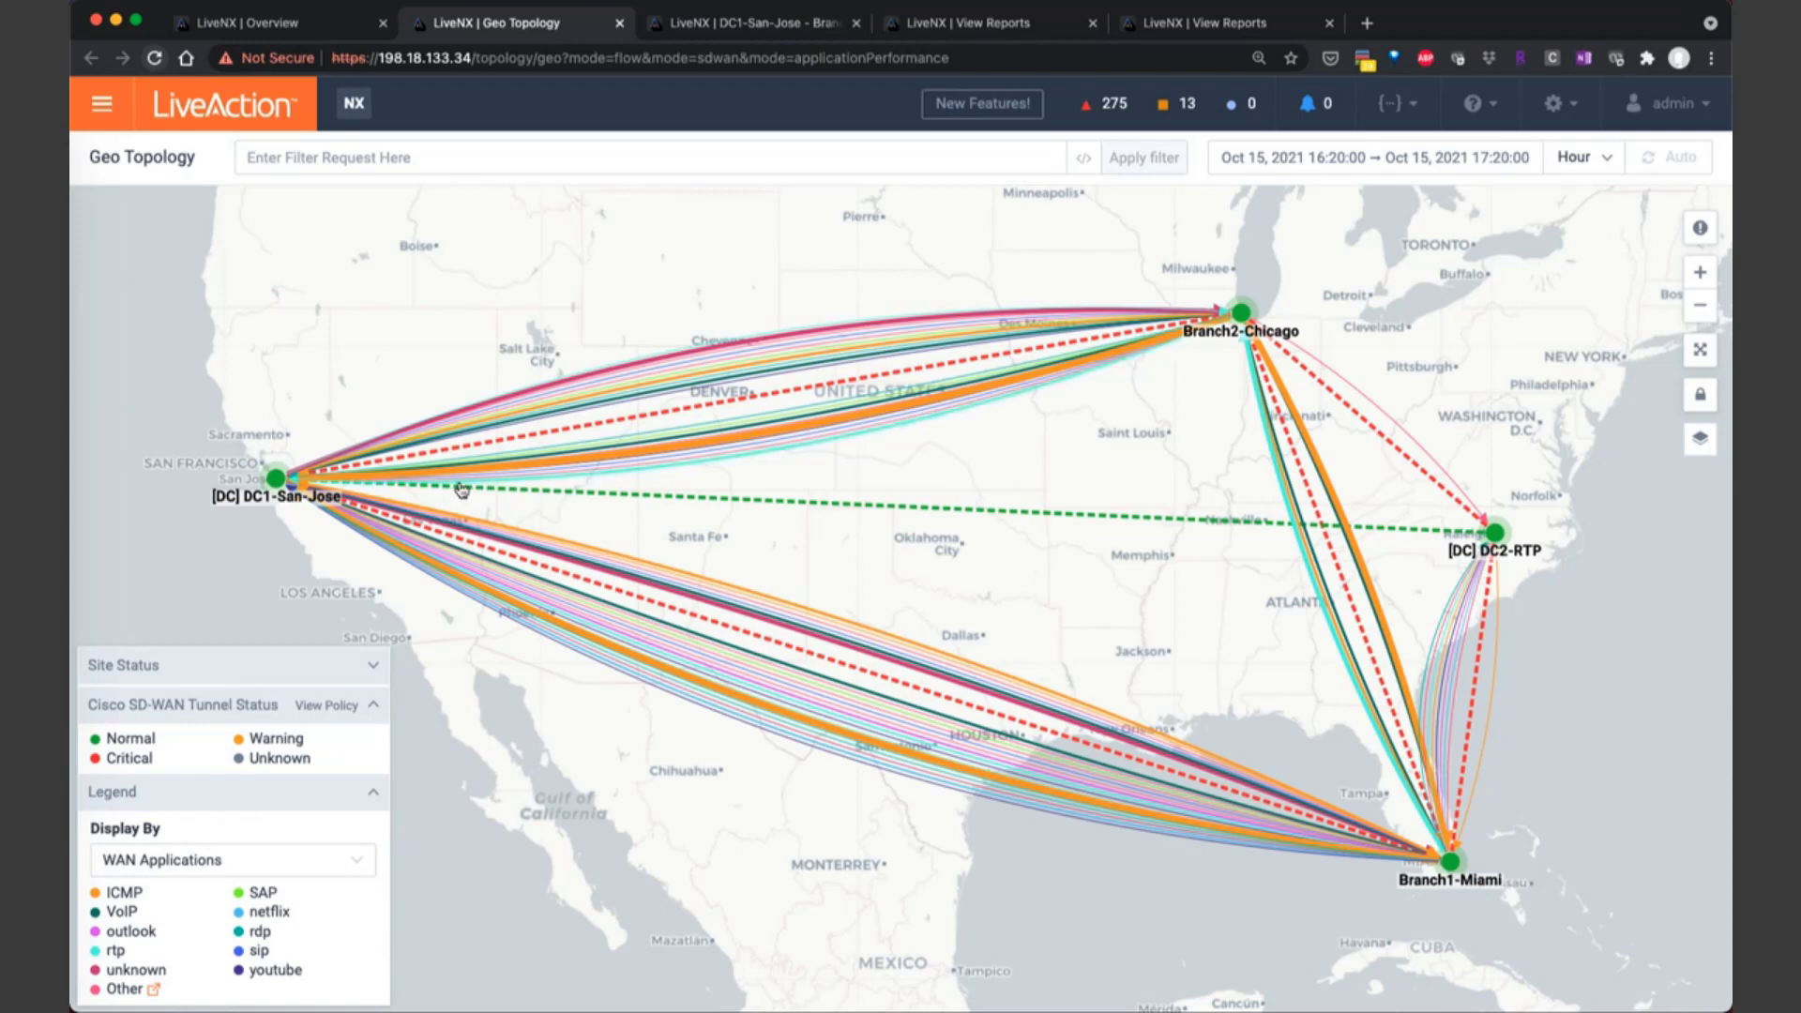
- Open the Branch2-Chicago–DC1-San-Jose tunnel SLA popup and read the red mpls jitter, loss and latency cells
{"action": "left_click", "coordinate": [852, 385]}
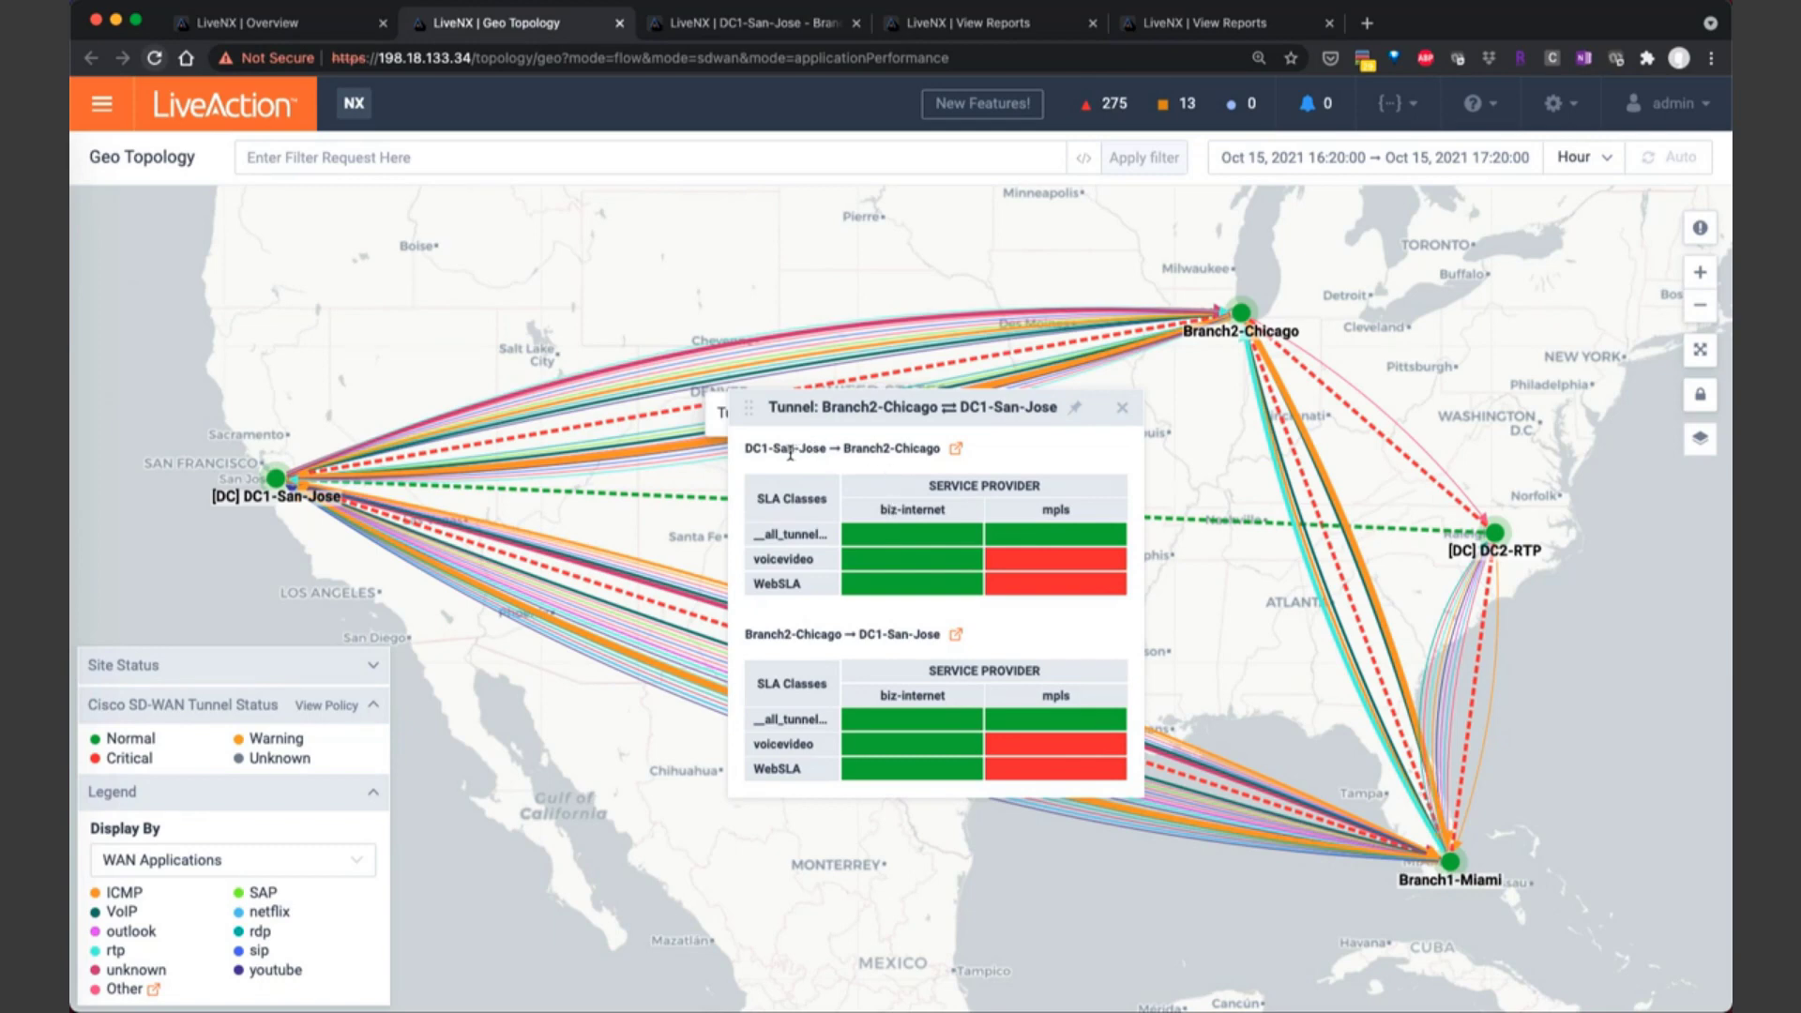
{"action": "left_click_drag", "start_coordinate": [776, 451], "coordinate": [941, 451]}
{"action": "double_click", "coordinate": [818, 635]}
{"action": "left_click_drag", "start_coordinate": [888, 635], "coordinate": [929, 617]}
{"action": "mouse_move", "coordinate": [1032, 599]}
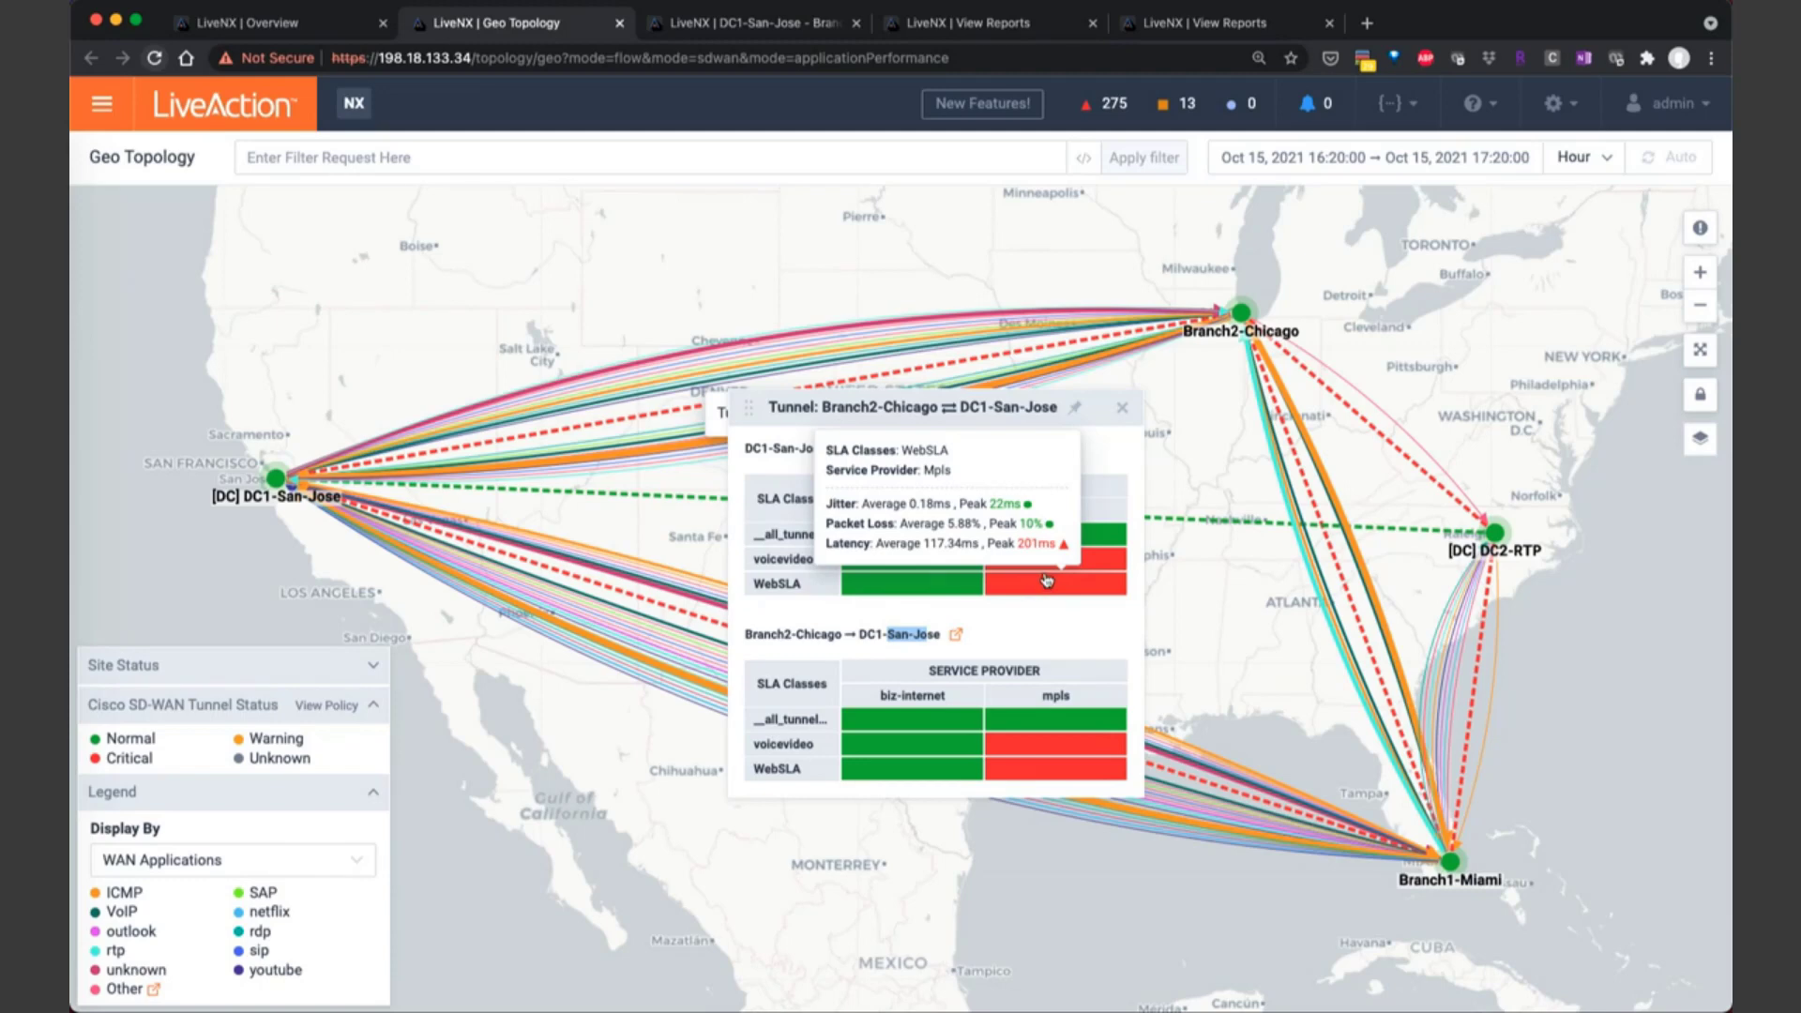
{"action": "mouse_move", "coordinate": [1047, 564]}
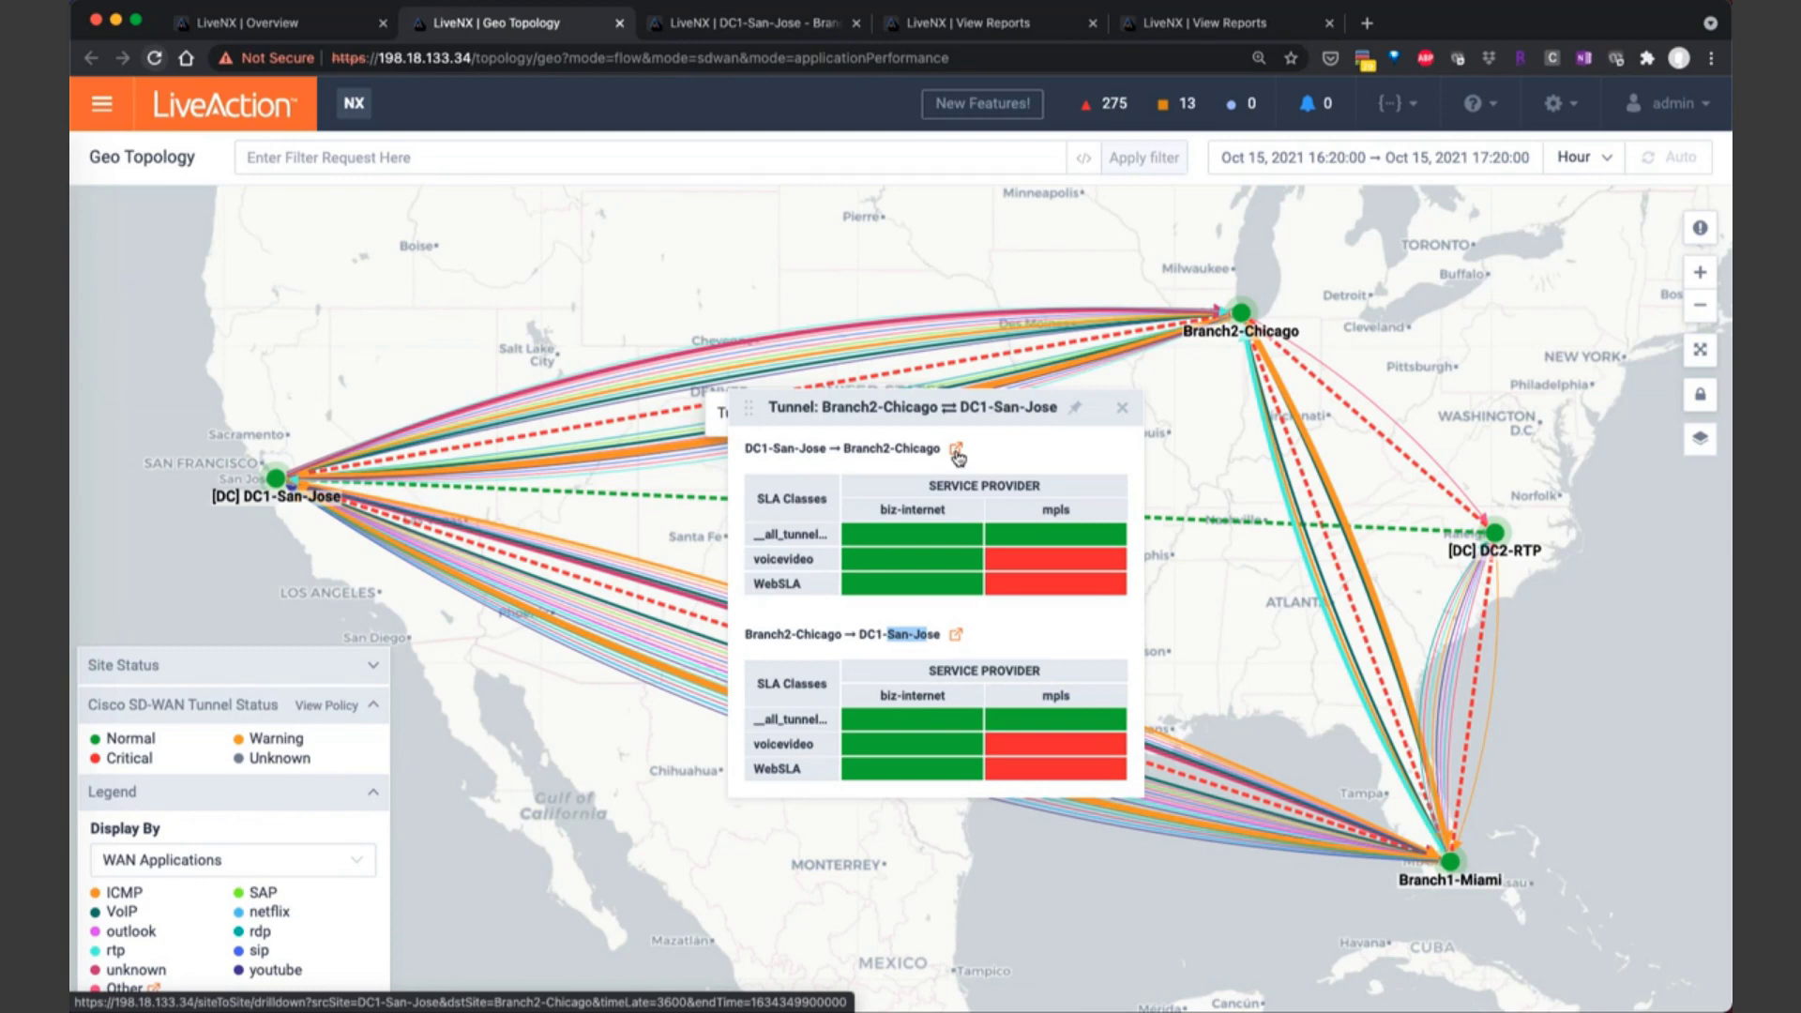
- Open the DC1-San-Jose → Branch2-Chicago Site To Site Analysis and play back its hour of flows
{"action": "left_click", "coordinate": [956, 451]}
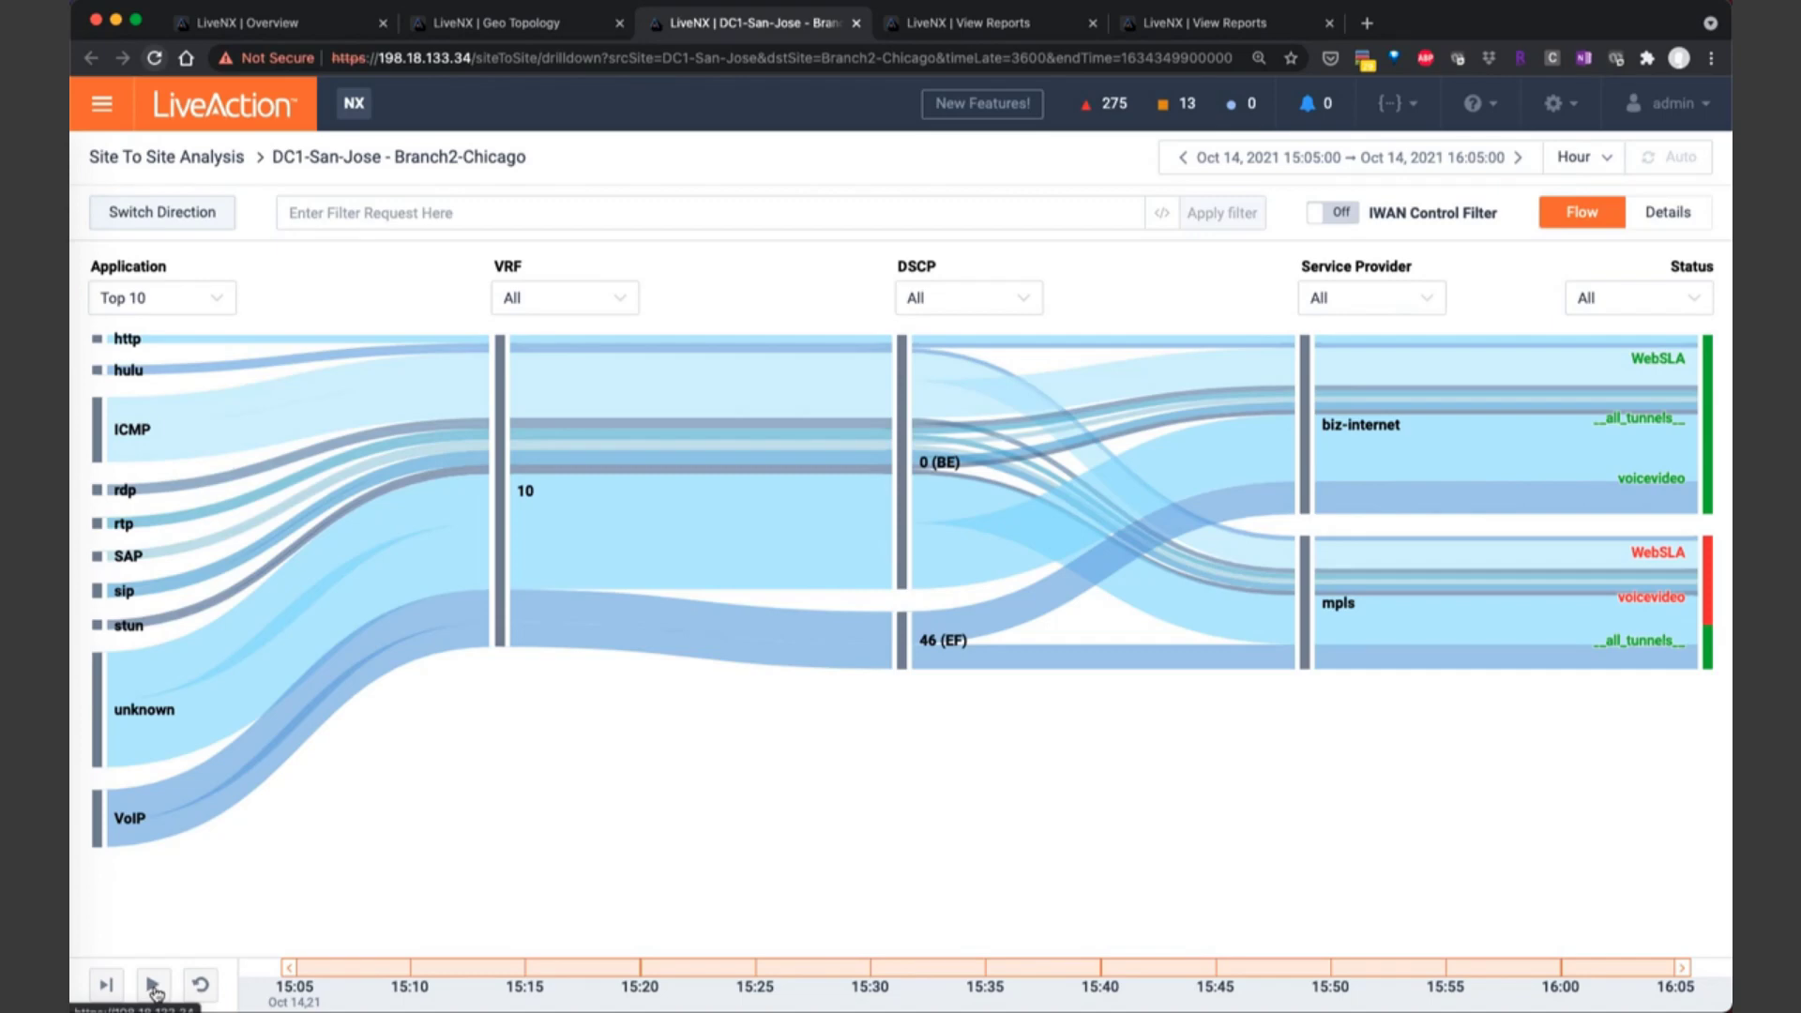
{"action": "left_click", "coordinate": [153, 989]}
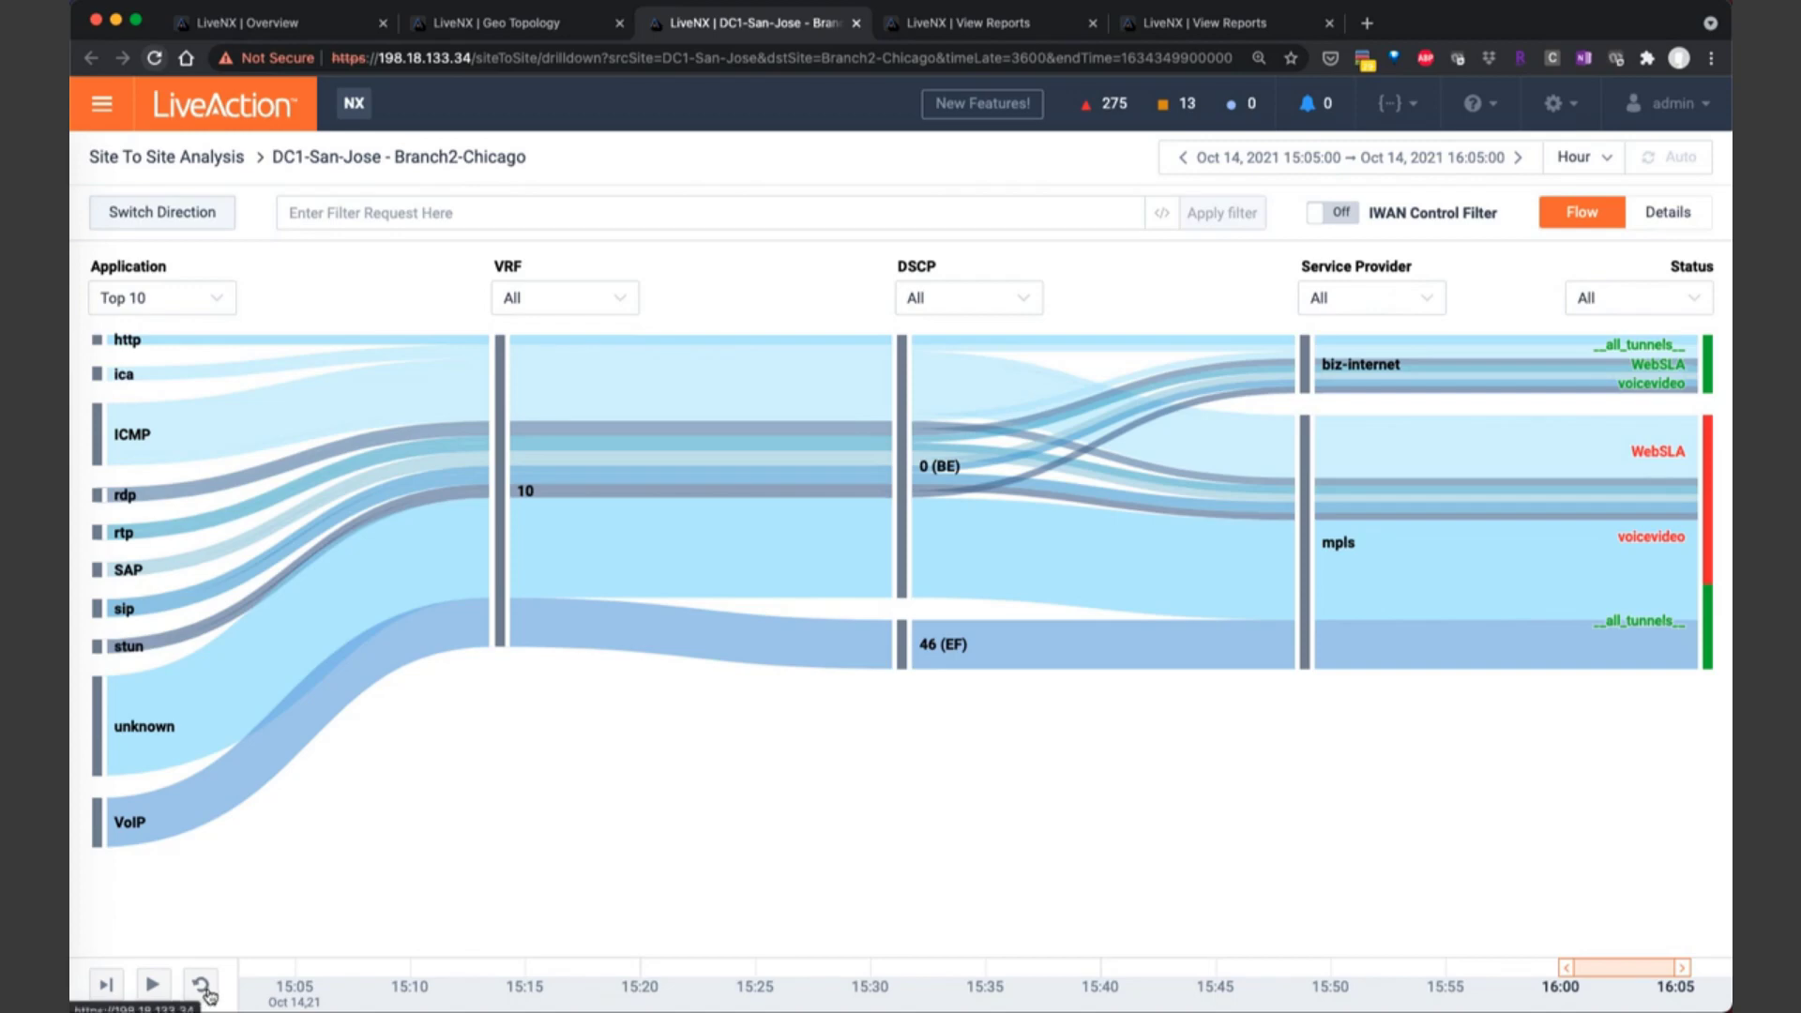
- Reset the timeline to the full 15:05–16:05 hour and review the Application and DSCP filters unchanged
{"action": "left_click", "coordinate": [200, 987]}
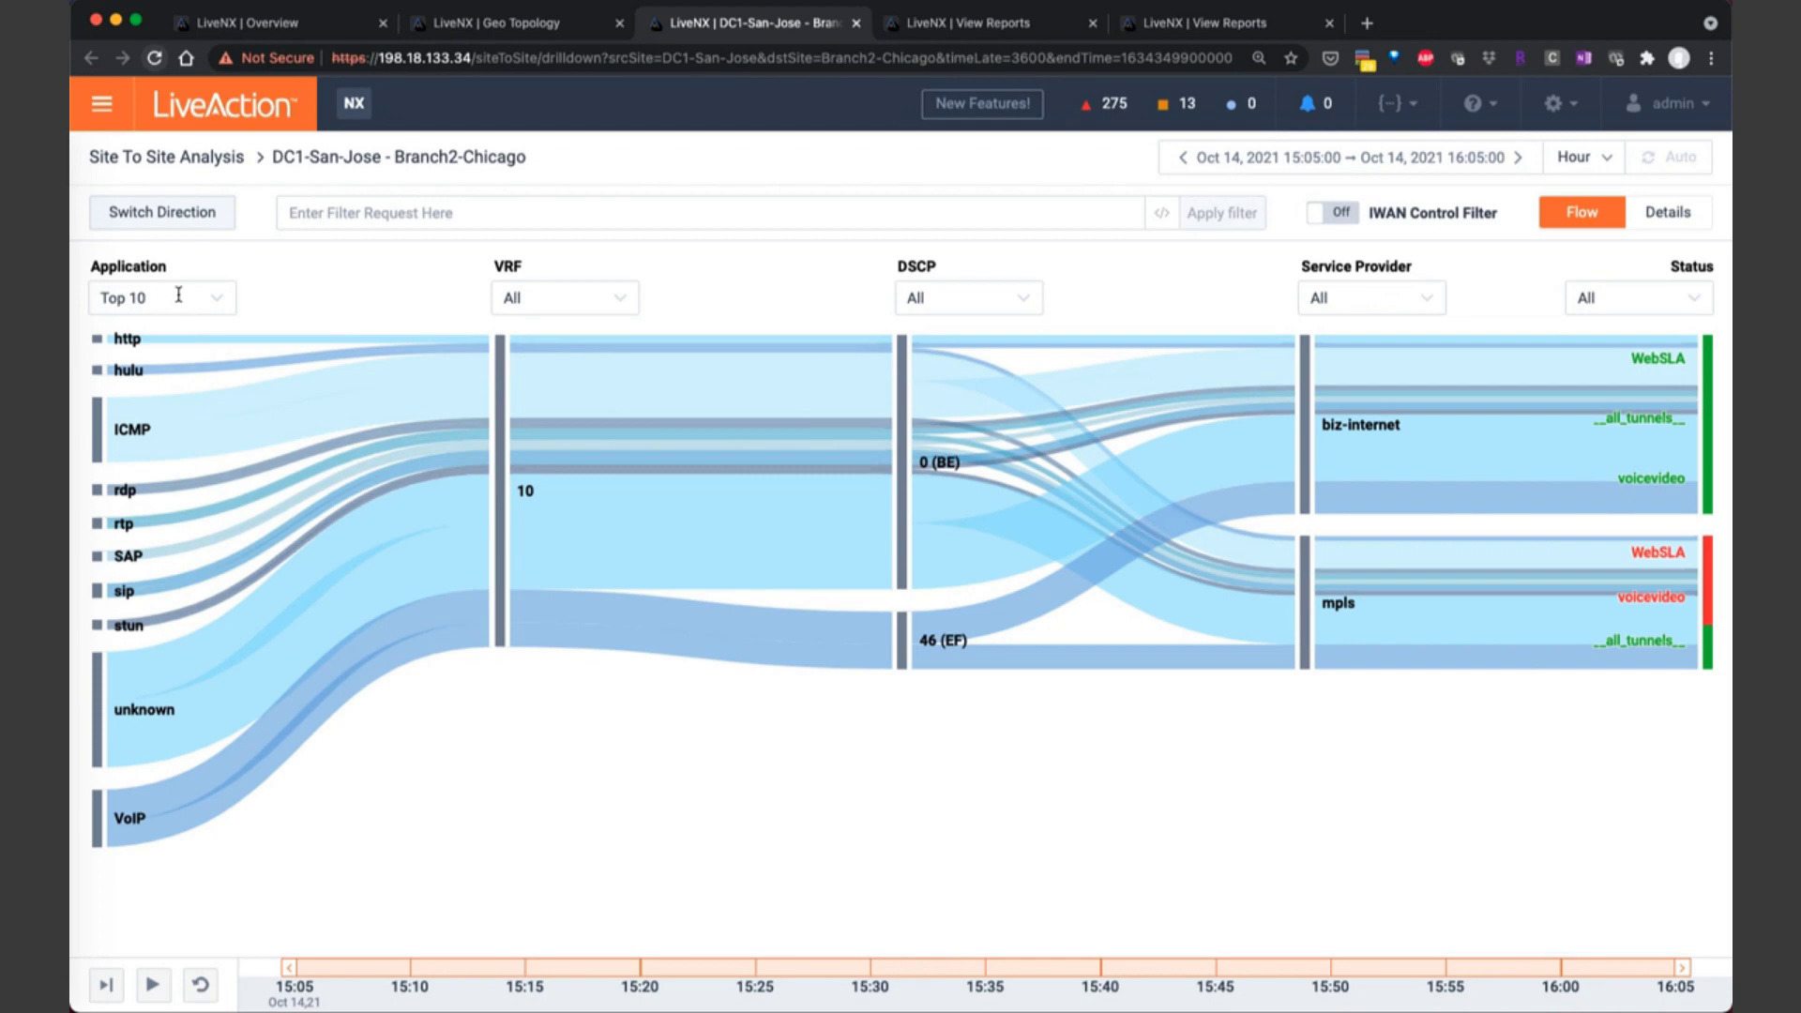
{"action": "left_click", "coordinate": [178, 301]}
{"action": "left_click", "coordinate": [441, 291]}
{"action": "left_click", "coordinate": [1016, 302]}
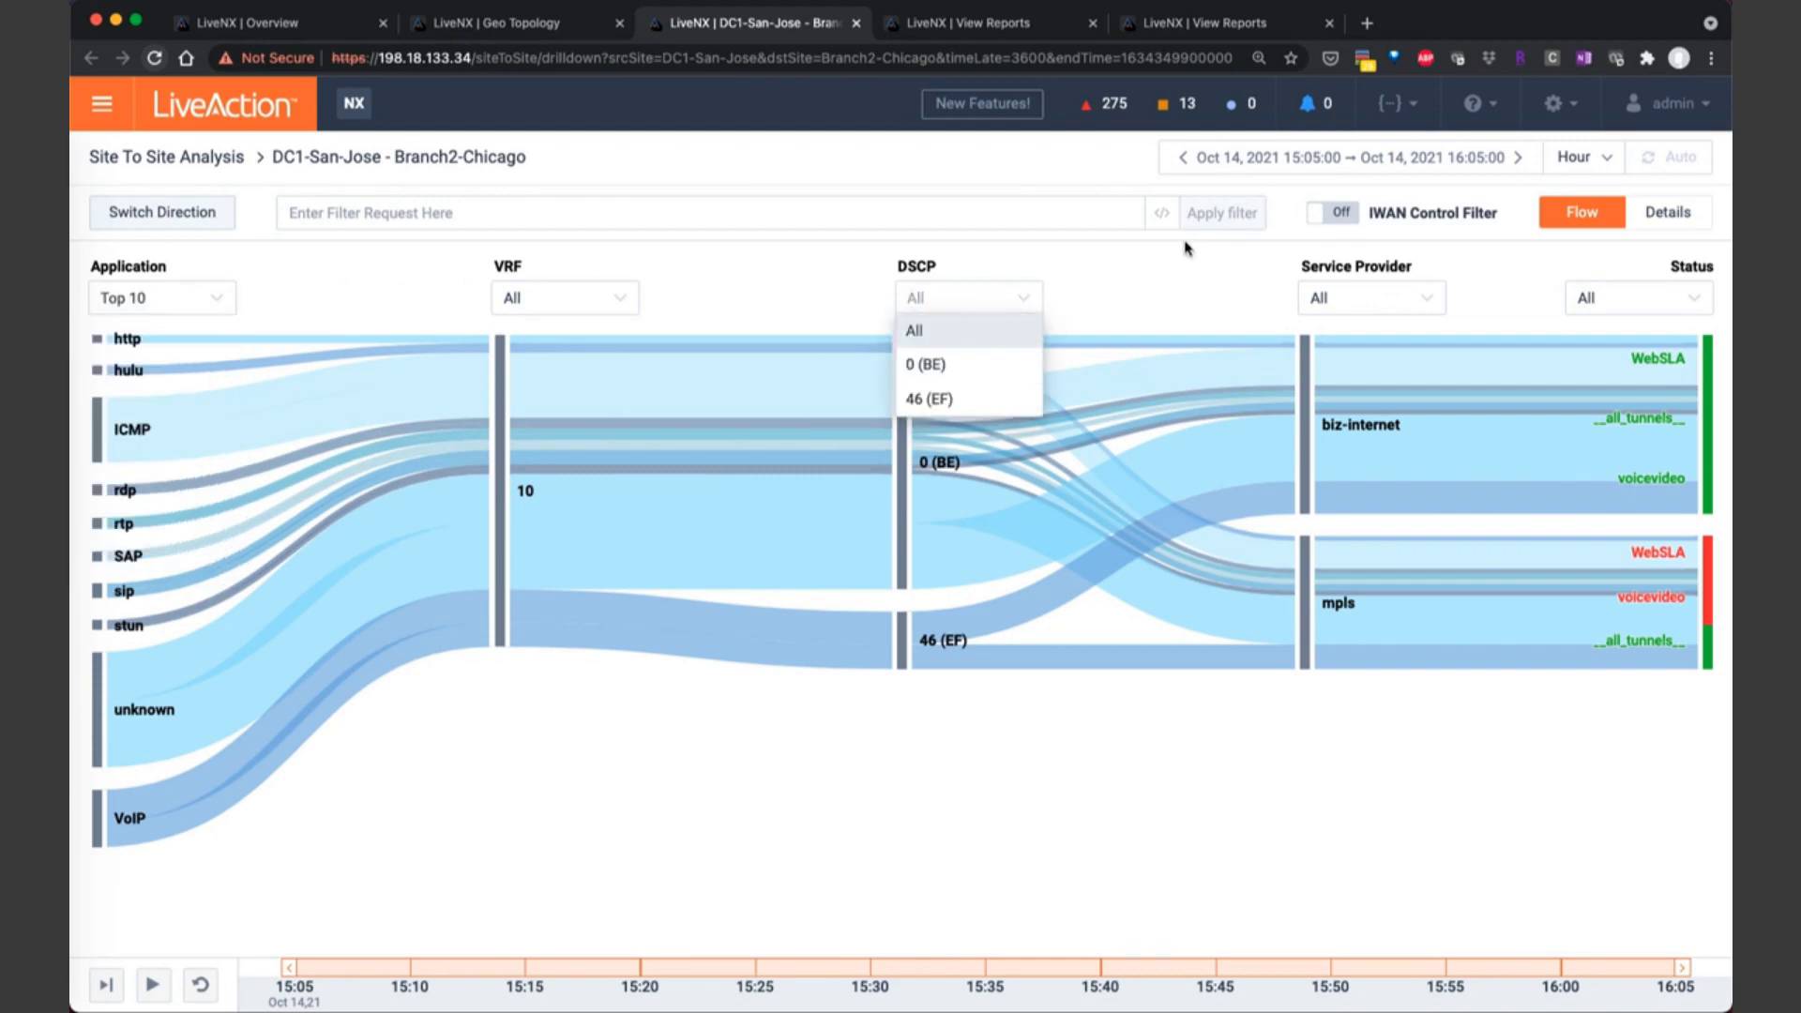
{"action": "left_click", "coordinate": [1171, 293]}
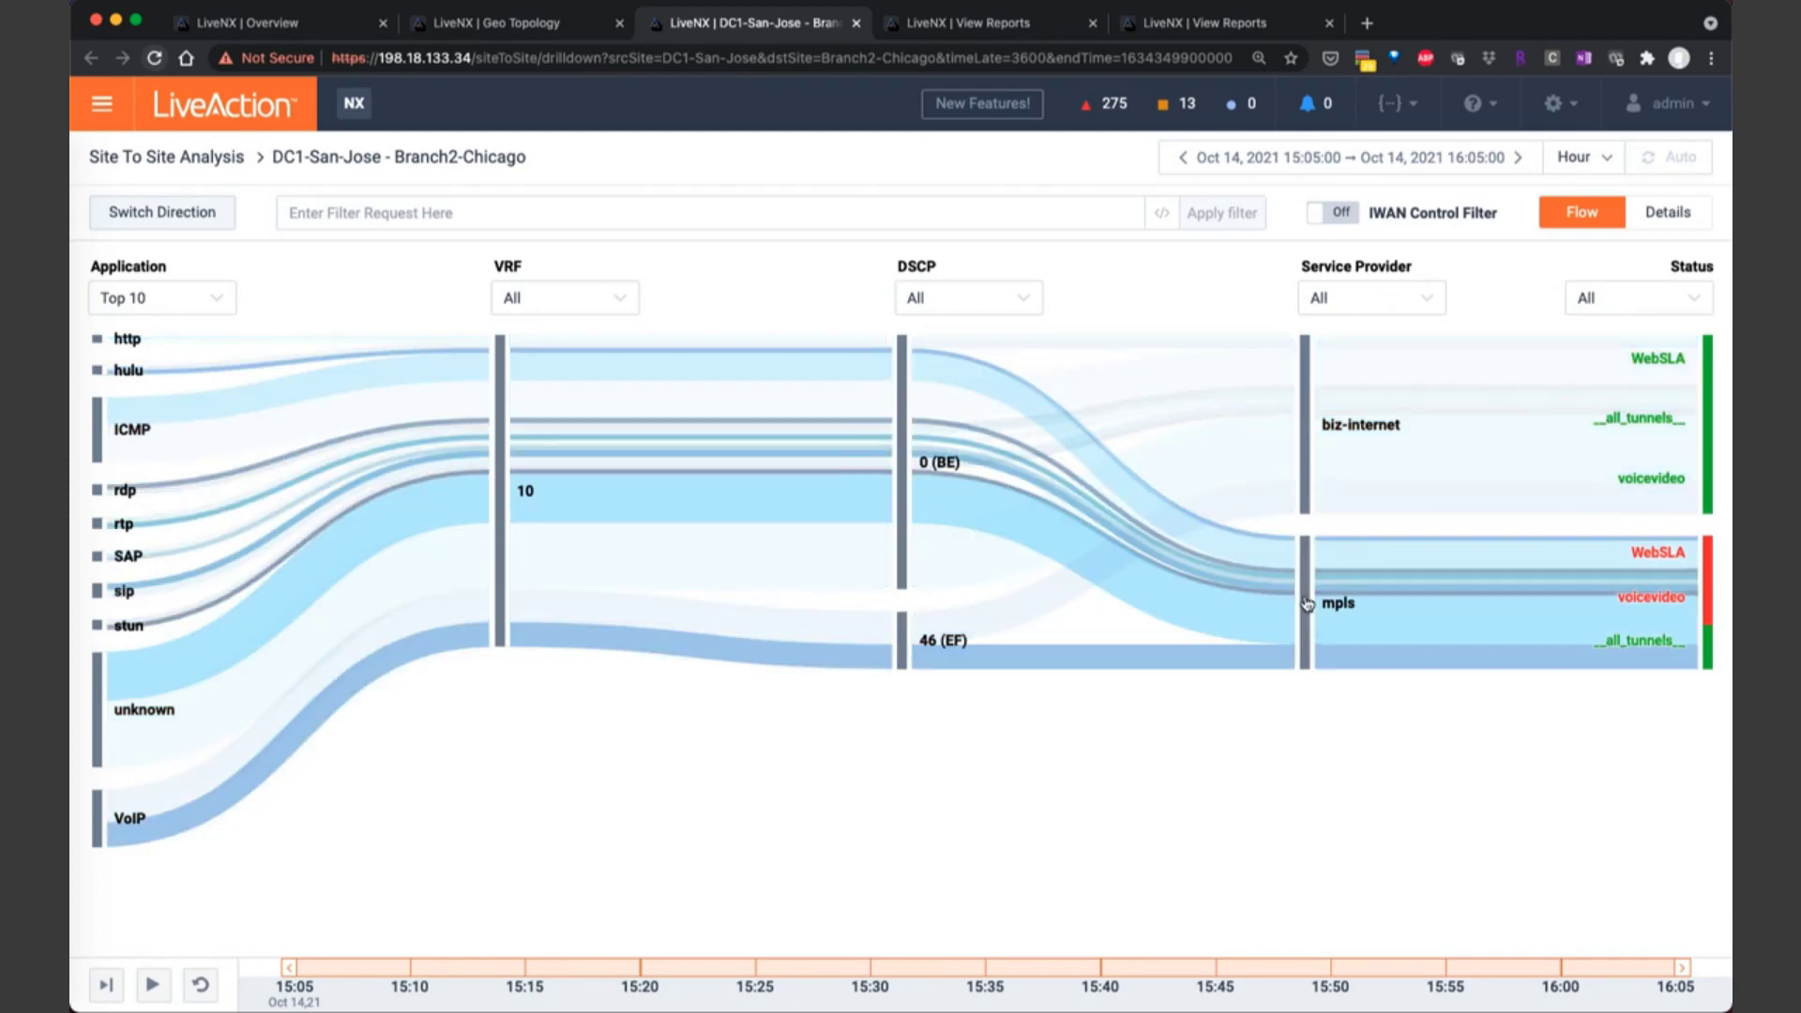
{"action": "mouse_move", "coordinate": [1307, 615]}
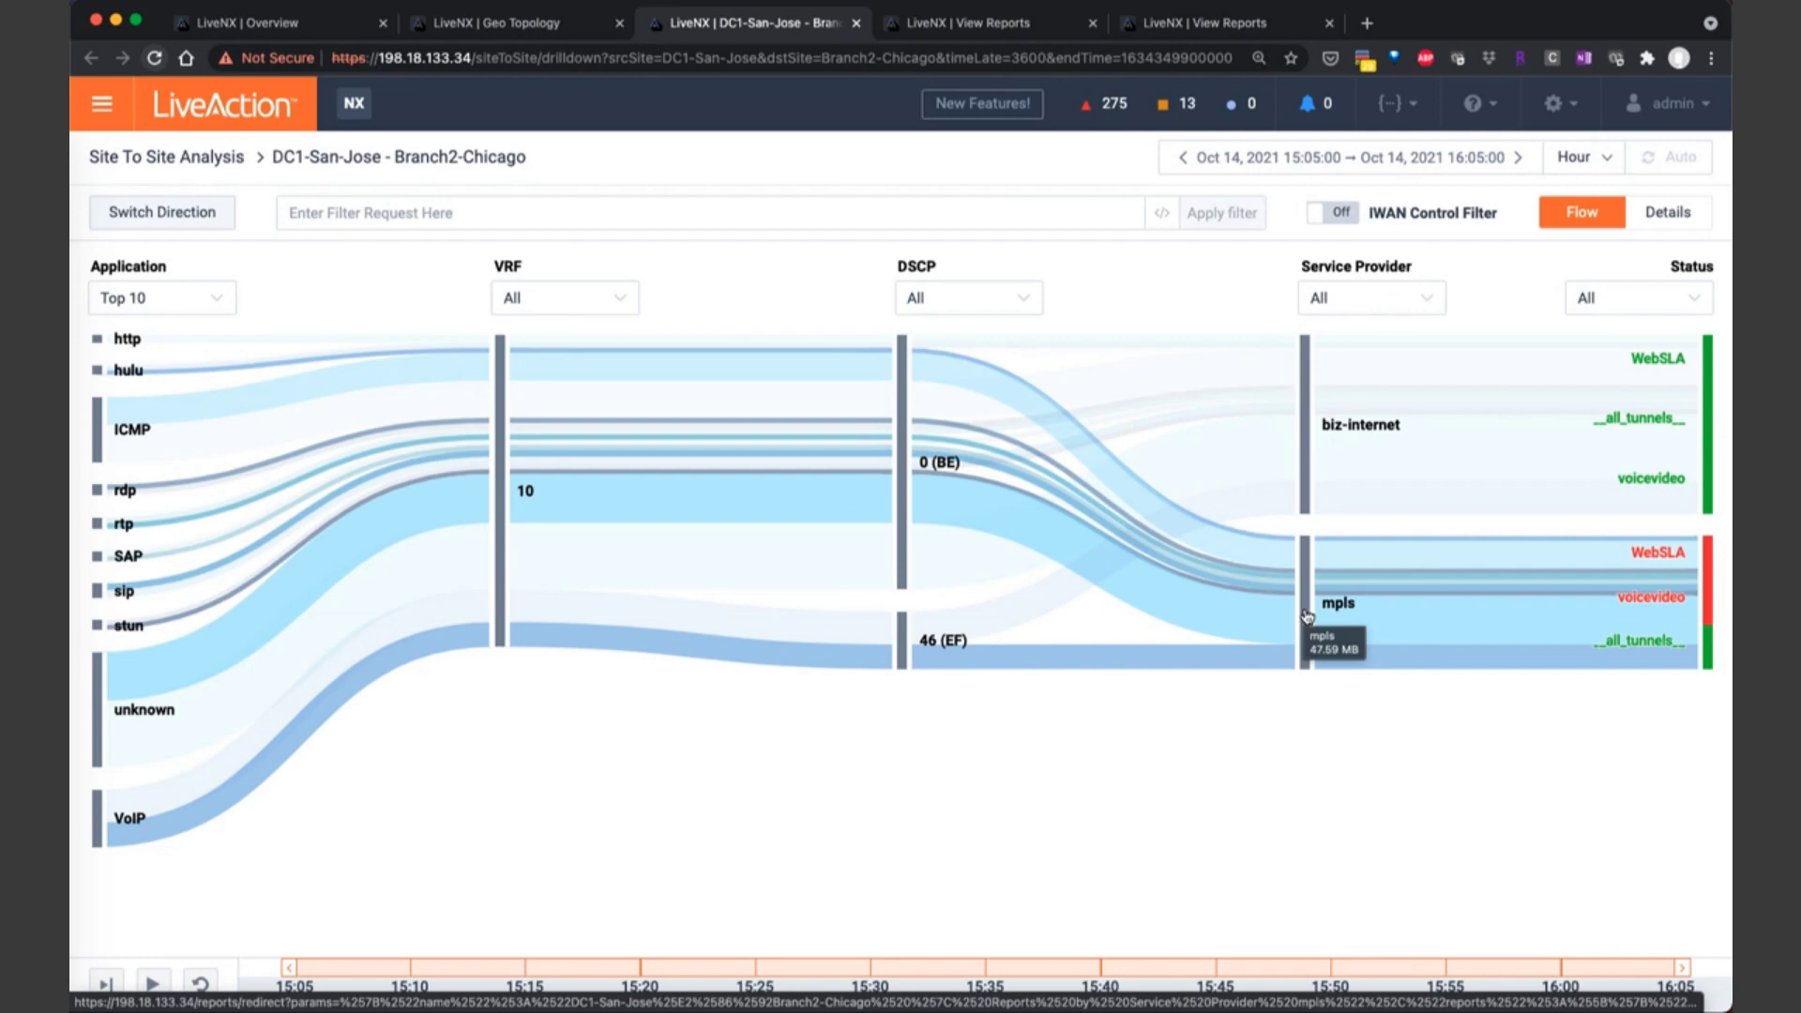
- Open the mpls provider report for DC1-San-Jose→Branch2-Chicago and point out its title
{"action": "left_click", "coordinate": [1307, 615]}
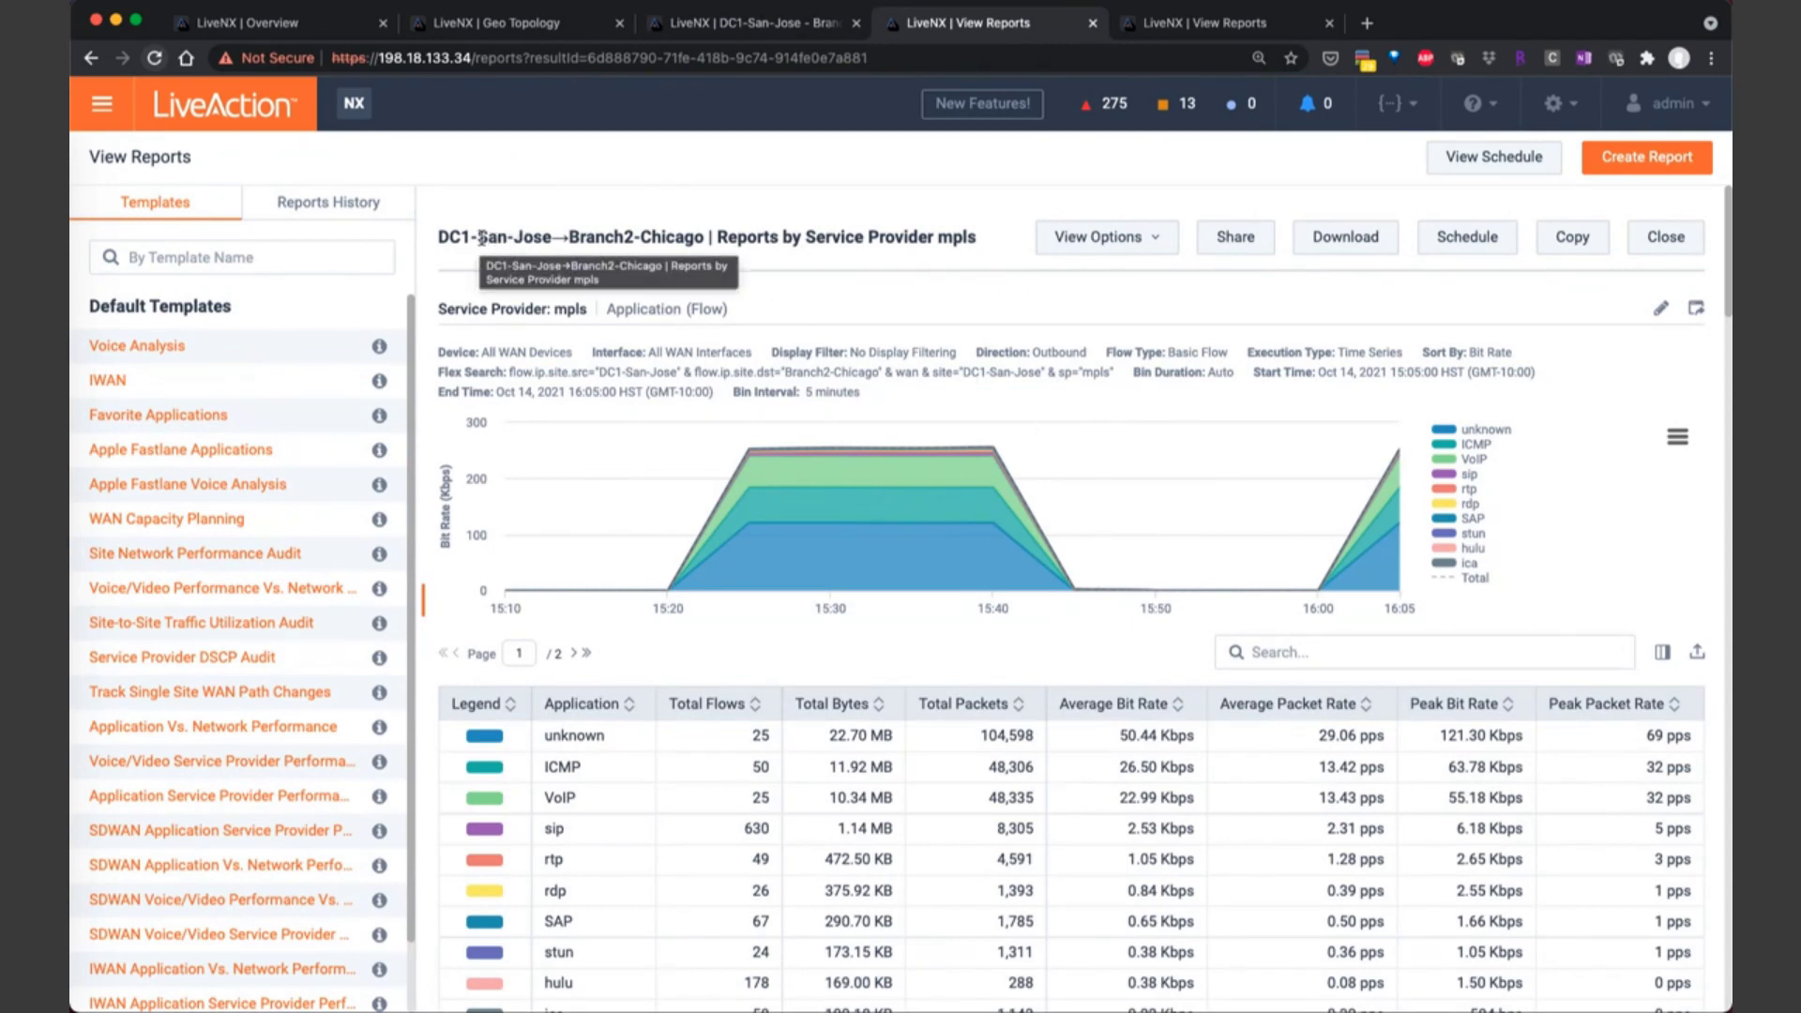
{"action": "left_click_drag", "start_coordinate": [478, 237], "coordinate": [978, 238]}
{"action": "double_click", "coordinate": [957, 239]}
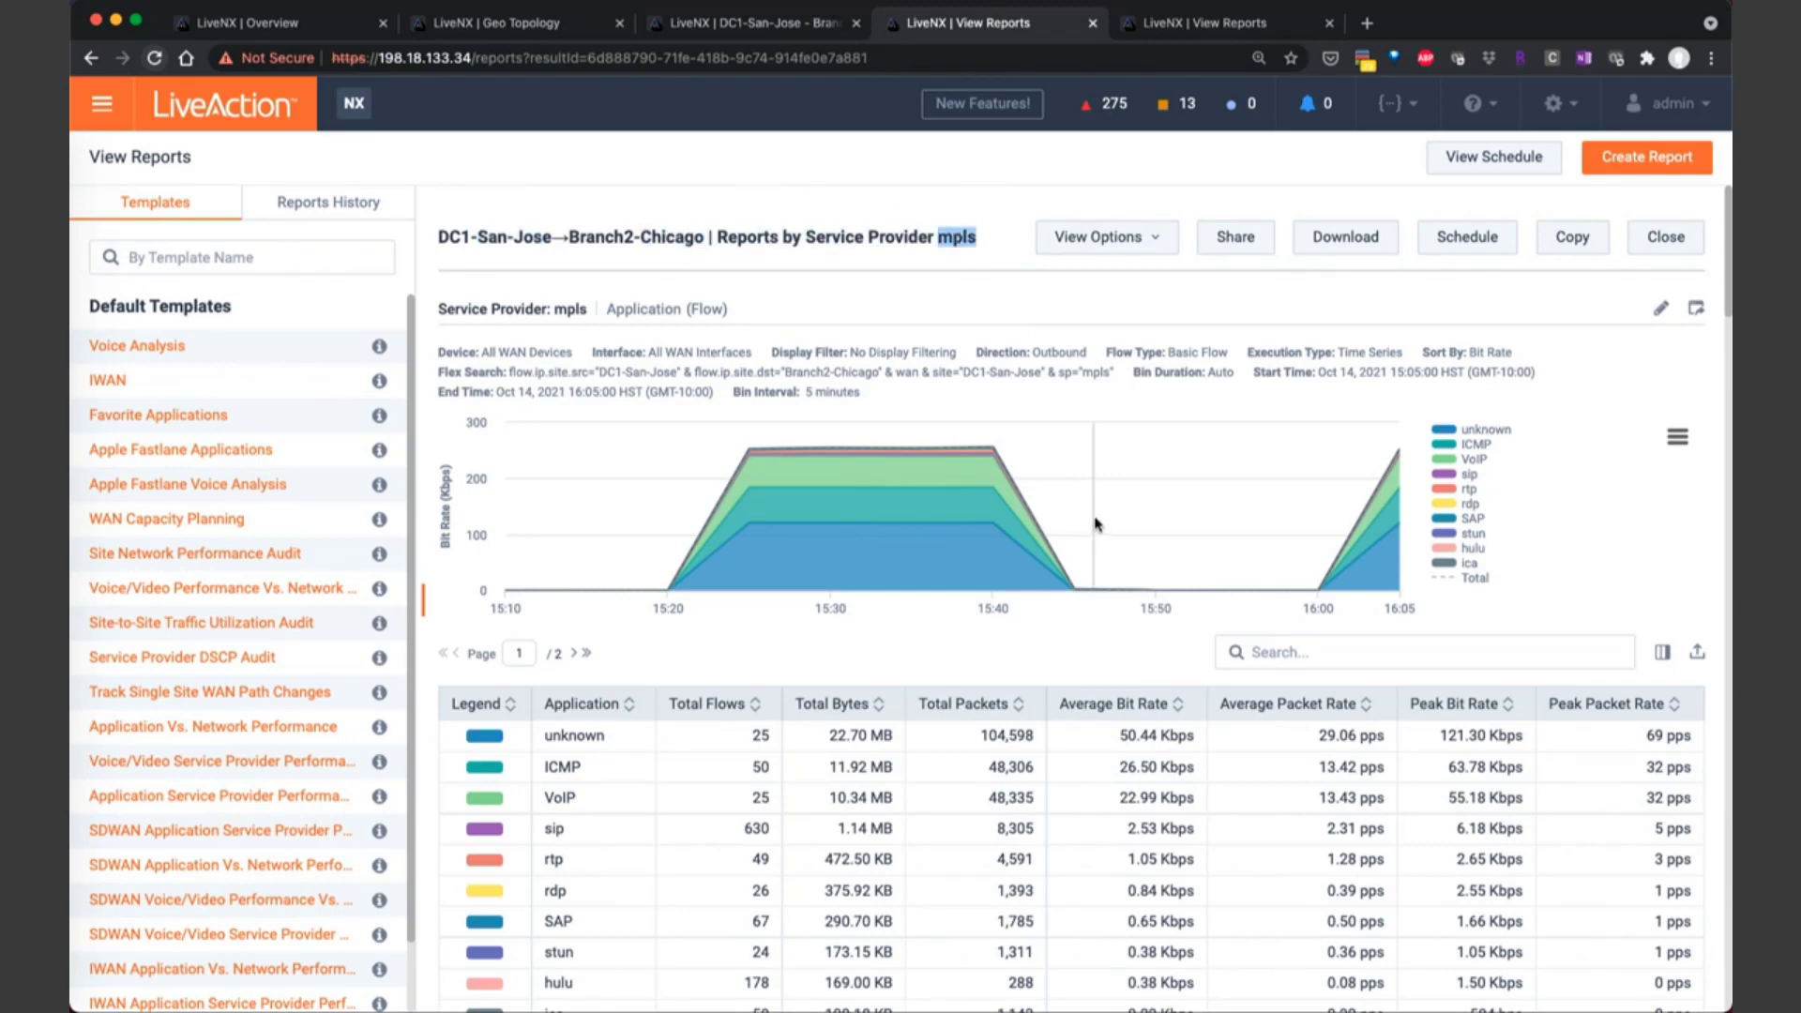
- Review the jitter and round trip delay sections, noting the 202 ms peak, then return to the top
{"action": "scroll", "coordinate": [853, 550], "scroll_direction": "down", "scroll_amount": 8}
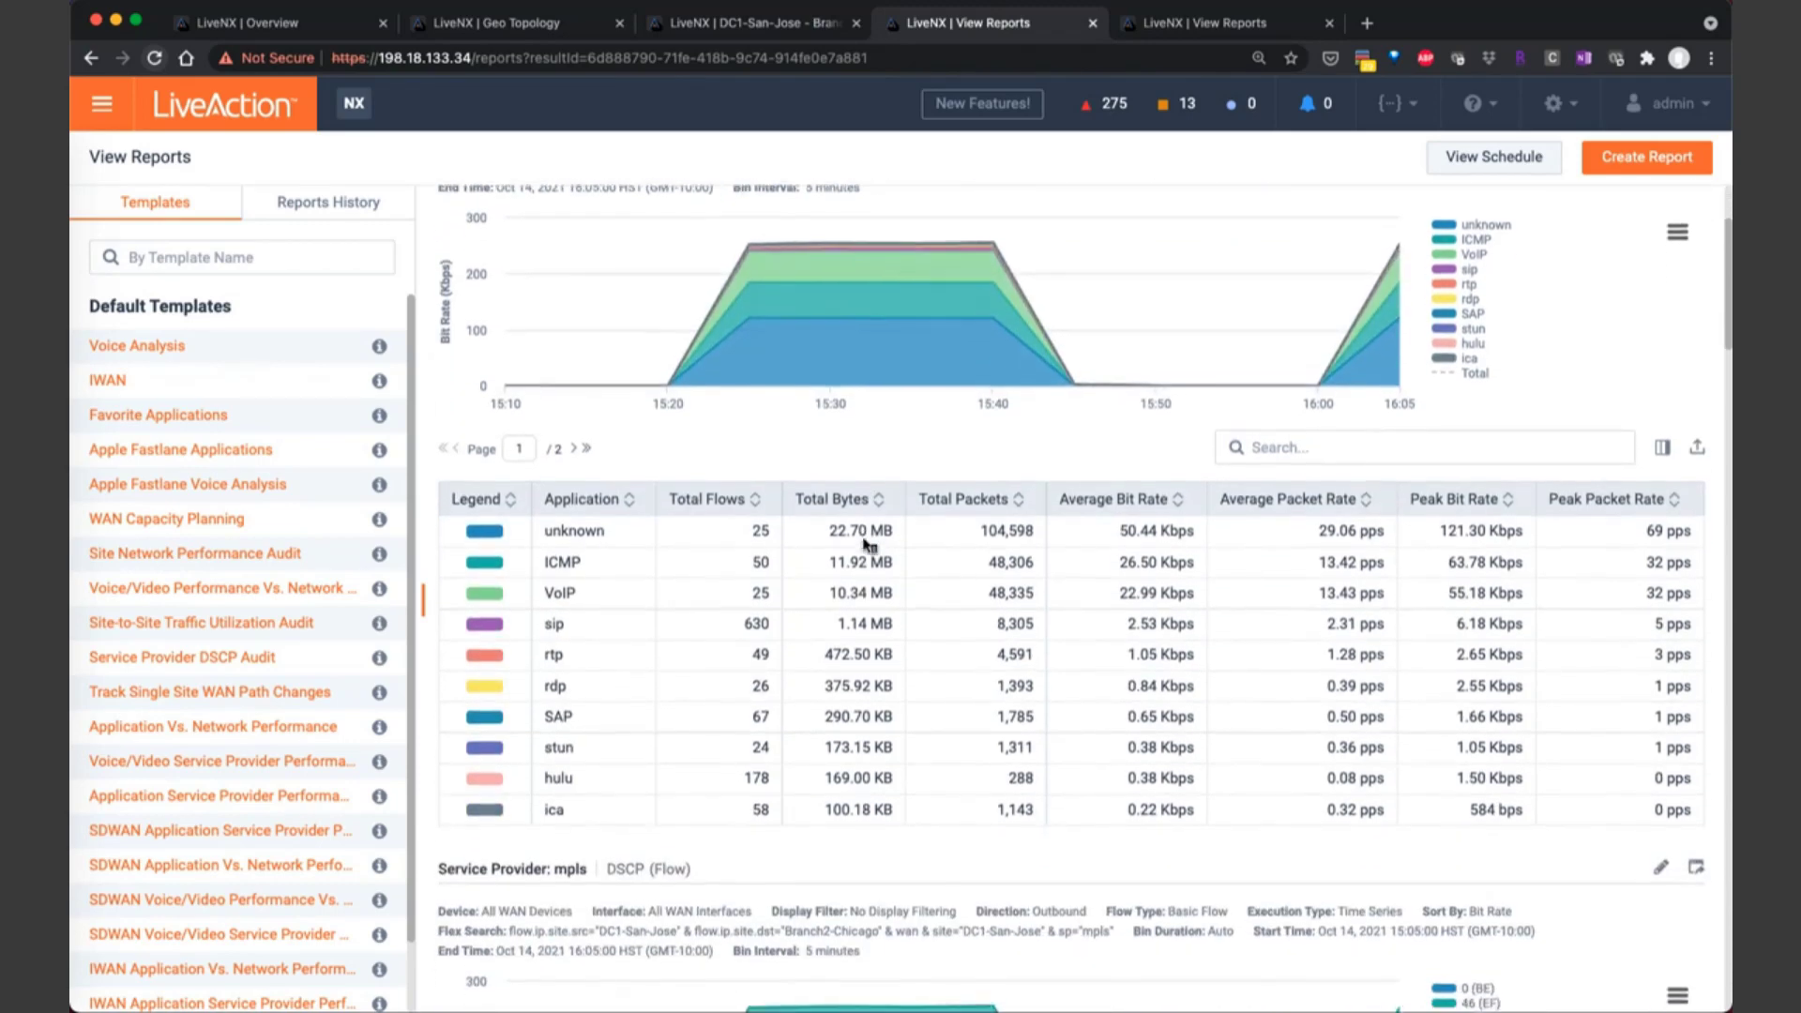
{"action": "scroll", "coordinate": [865, 545], "scroll_direction": "down", "scroll_amount": 7}
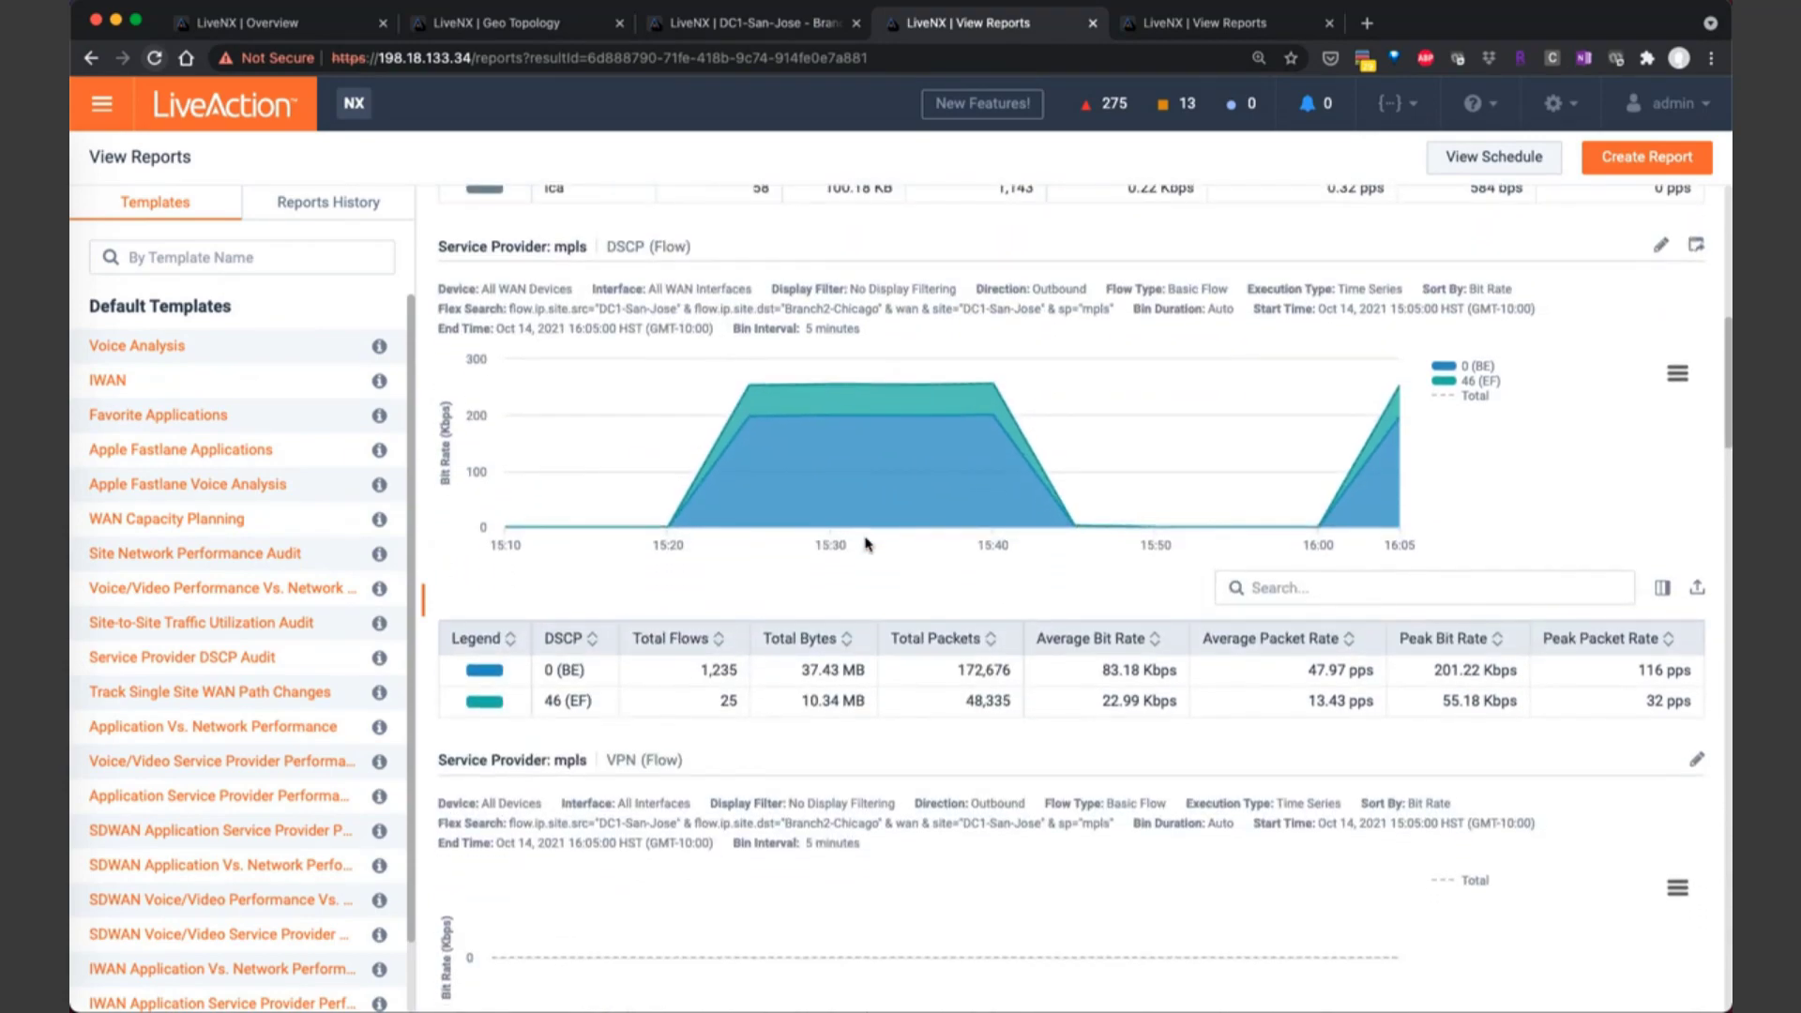
{"action": "scroll", "coordinate": [865, 544], "scroll_direction": "down", "scroll_amount": 3}
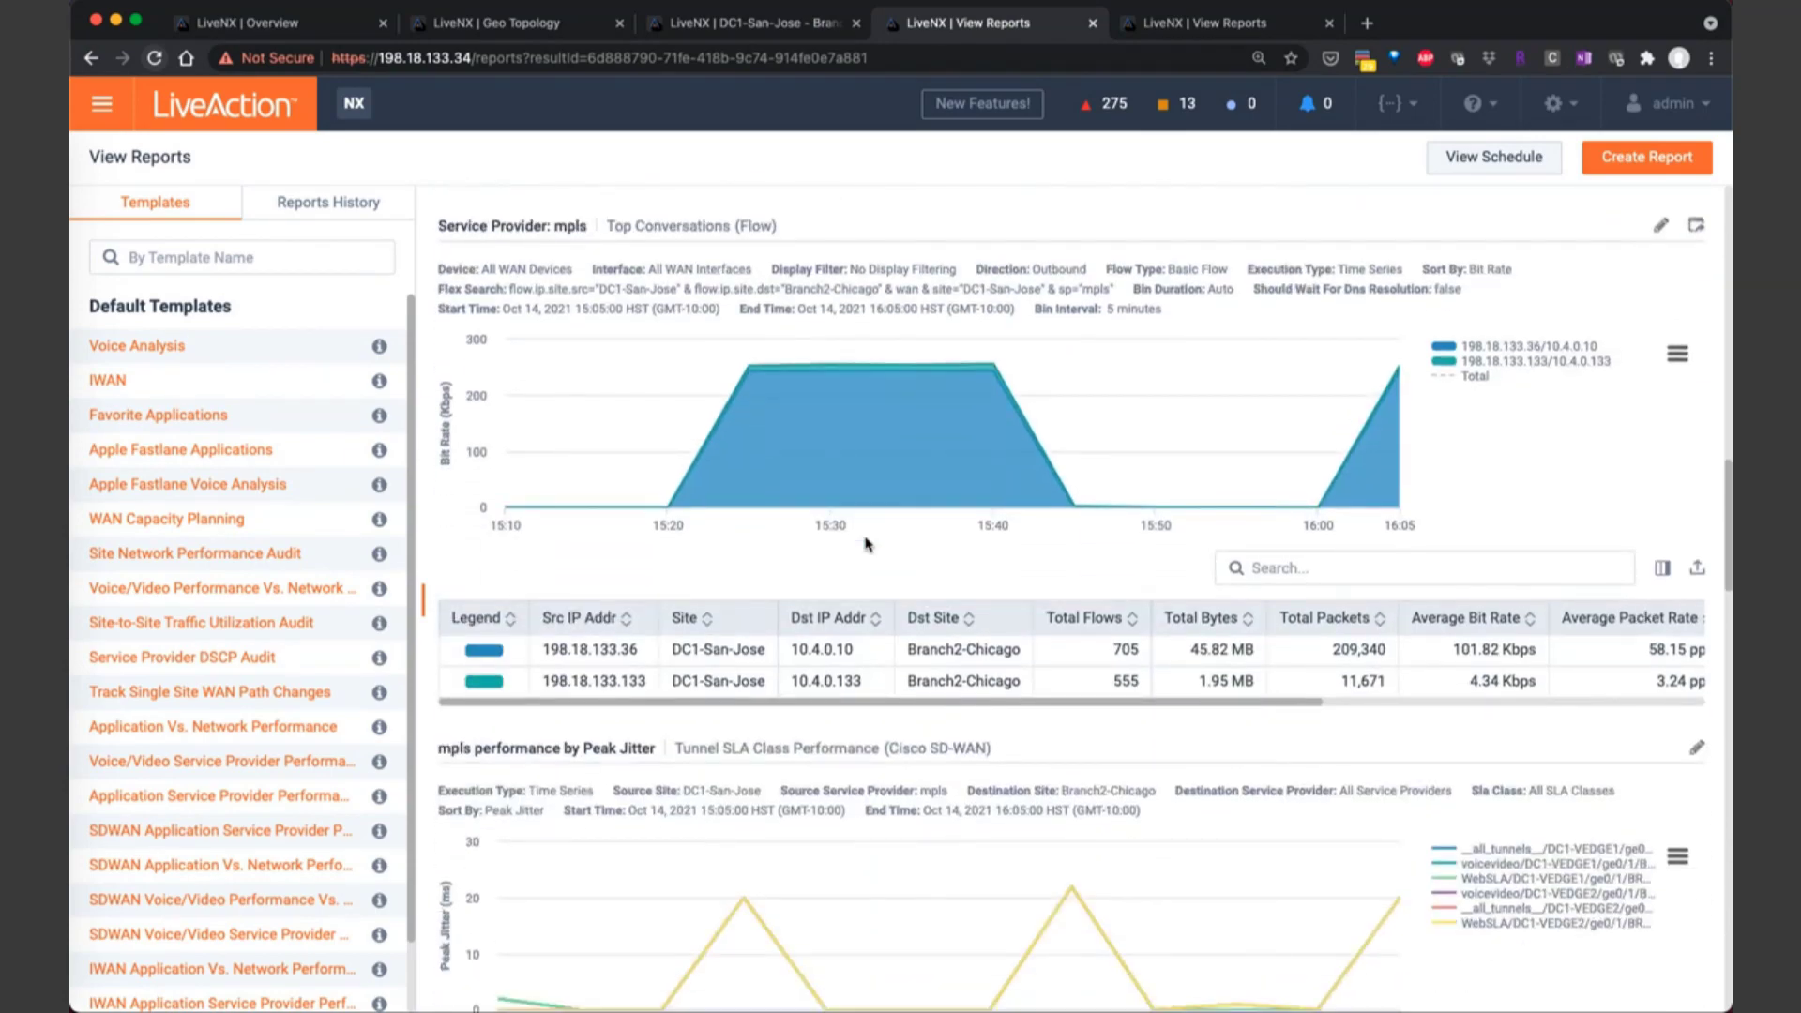
{"action": "scroll", "coordinate": [924, 589], "scroll_direction": "down", "scroll_amount": 2}
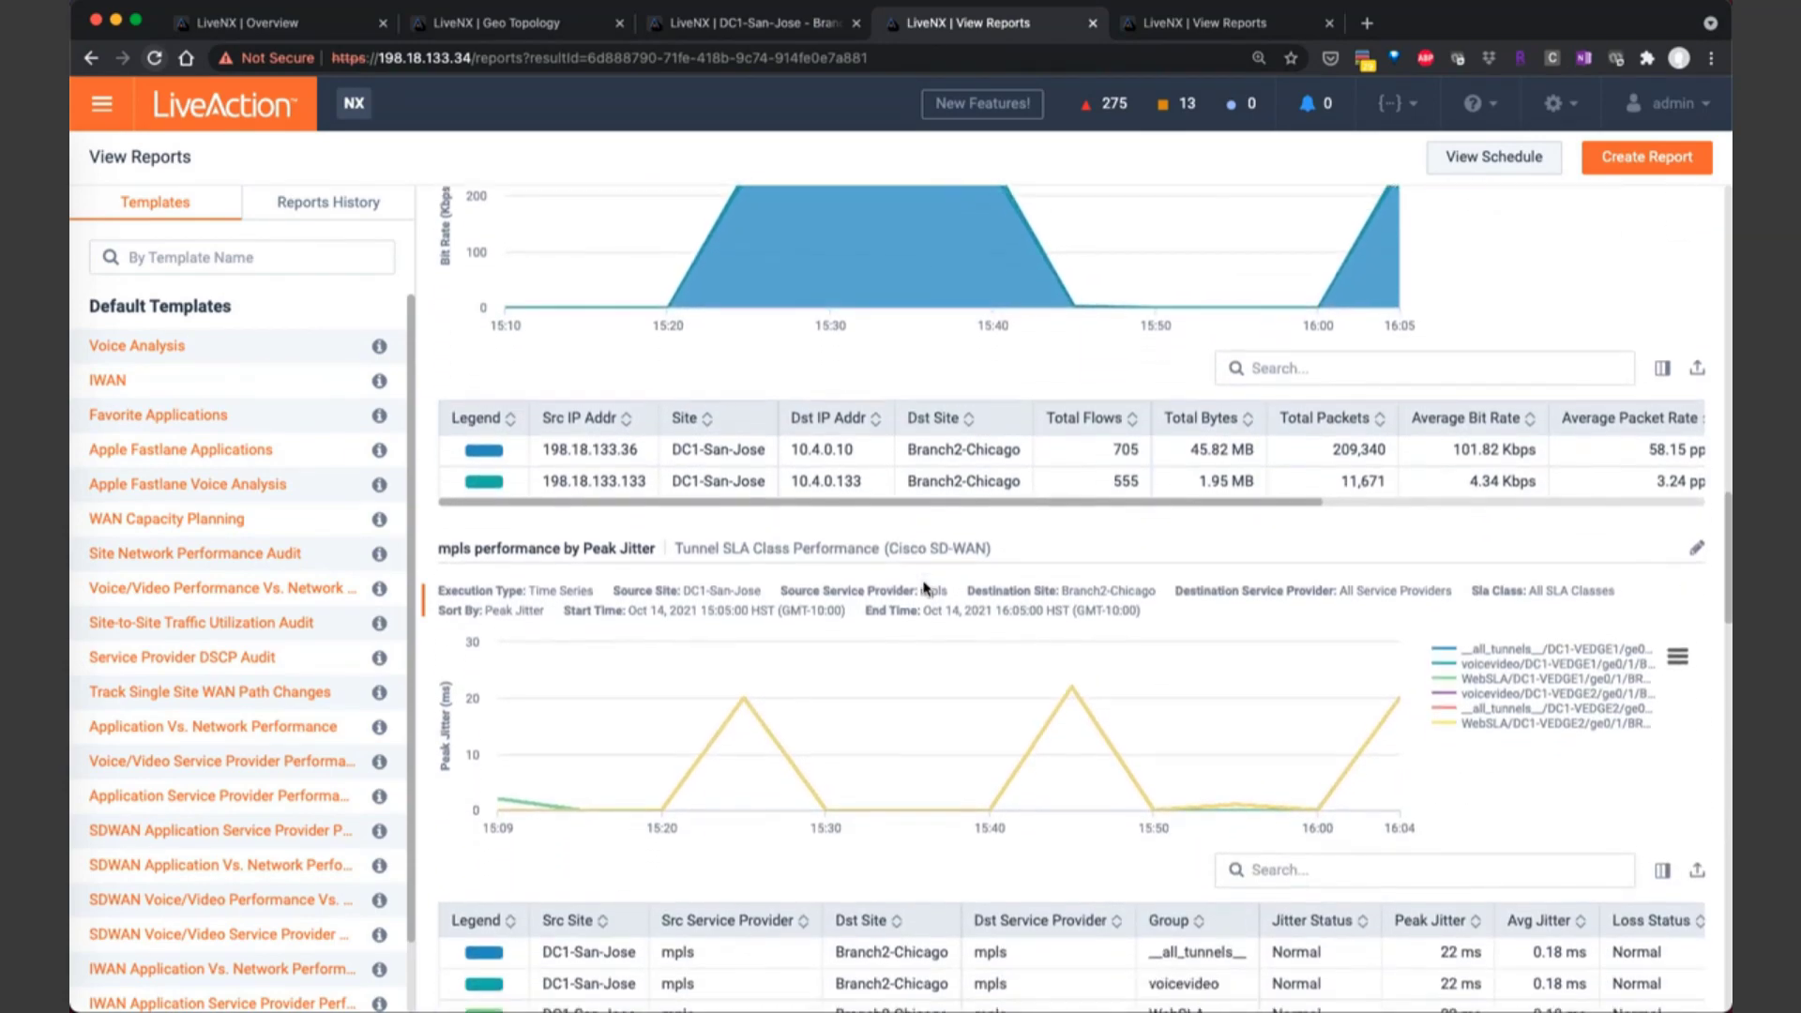
{"action": "scroll", "coordinate": [924, 589], "scroll_direction": "down", "scroll_amount": 1}
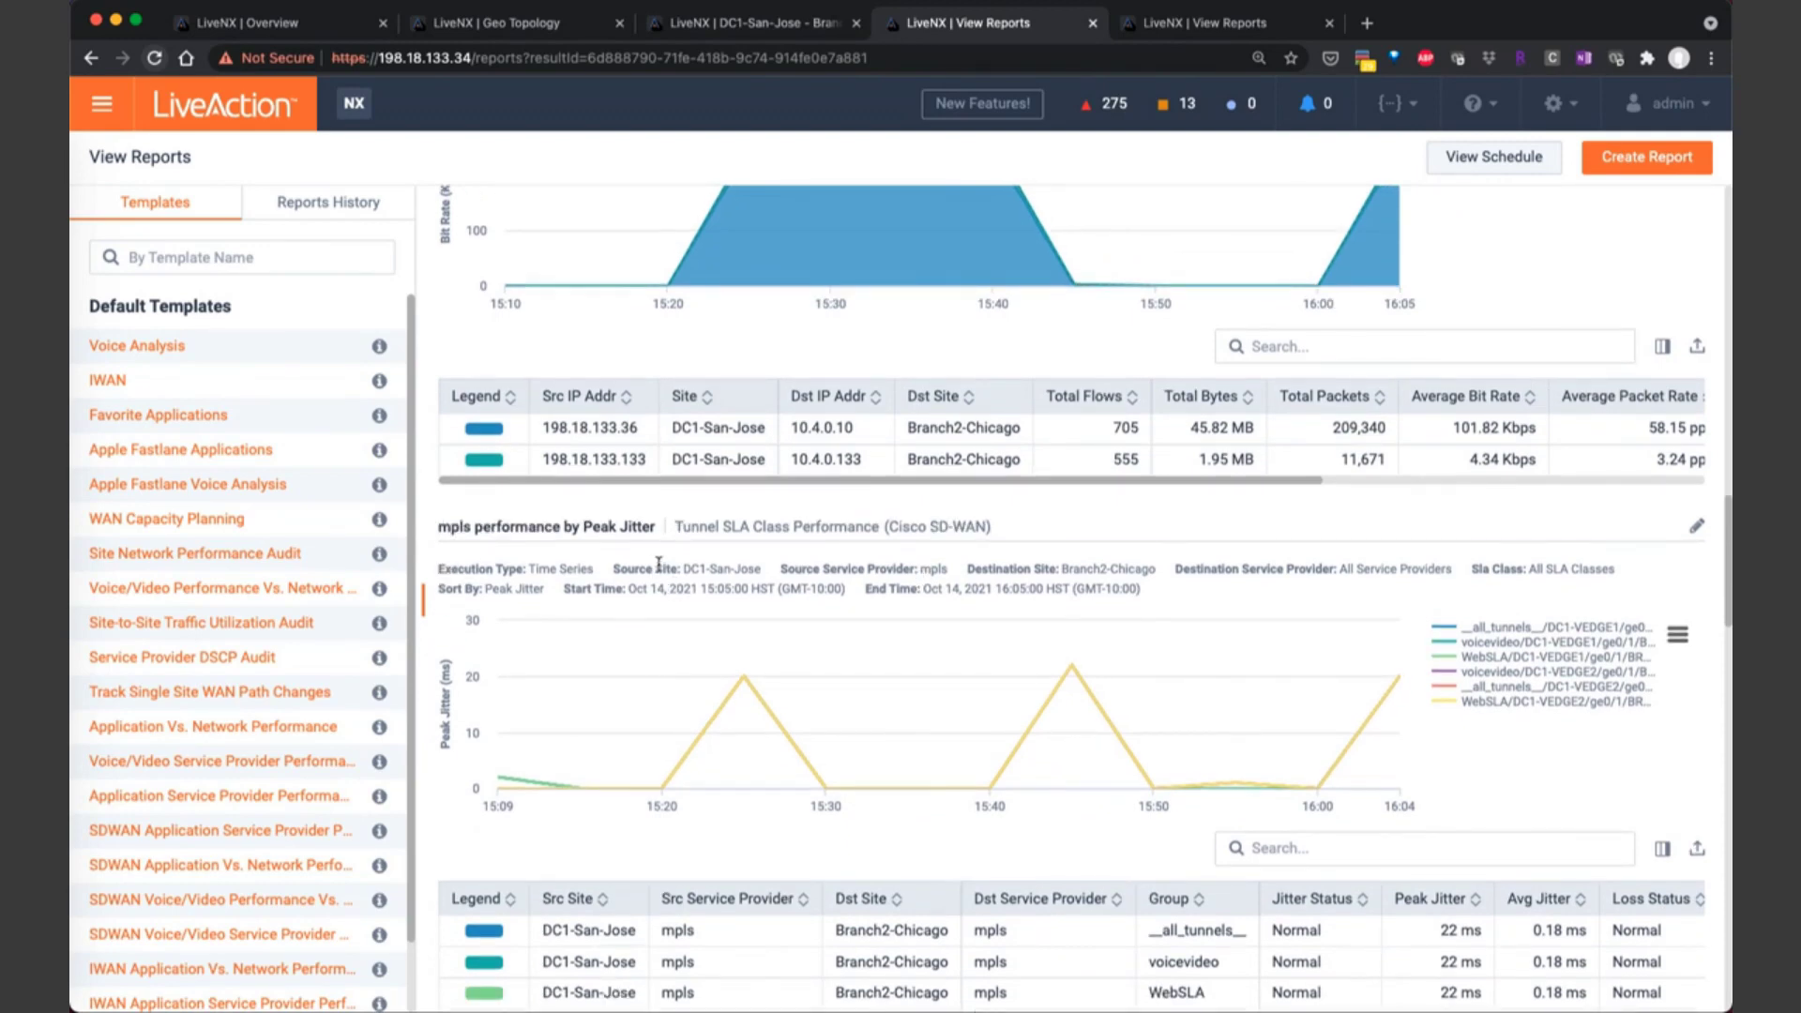
{"action": "scroll", "coordinate": [684, 585], "scroll_direction": "down", "scroll_amount": 1}
{"action": "scroll", "coordinate": [684, 585], "scroll_direction": "down", "scroll_amount": 15}
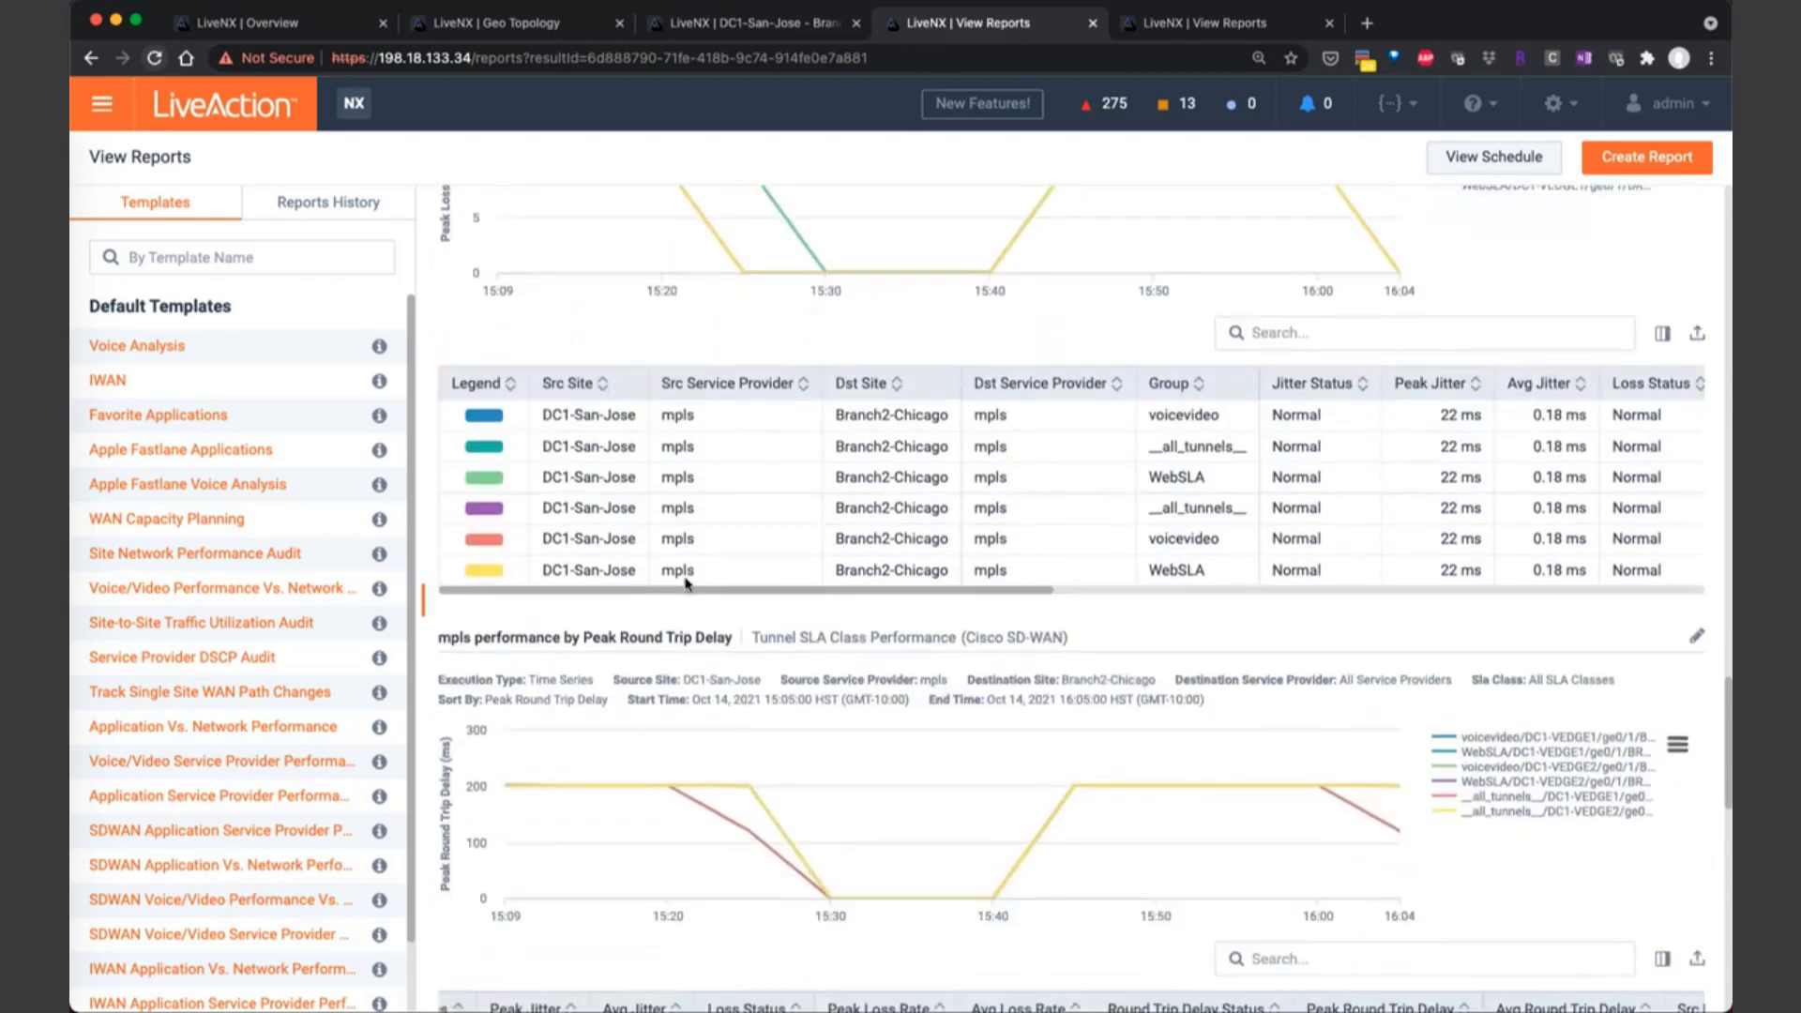
{"action": "scroll", "coordinate": [686, 584], "scroll_direction": "down", "scroll_amount": 3}
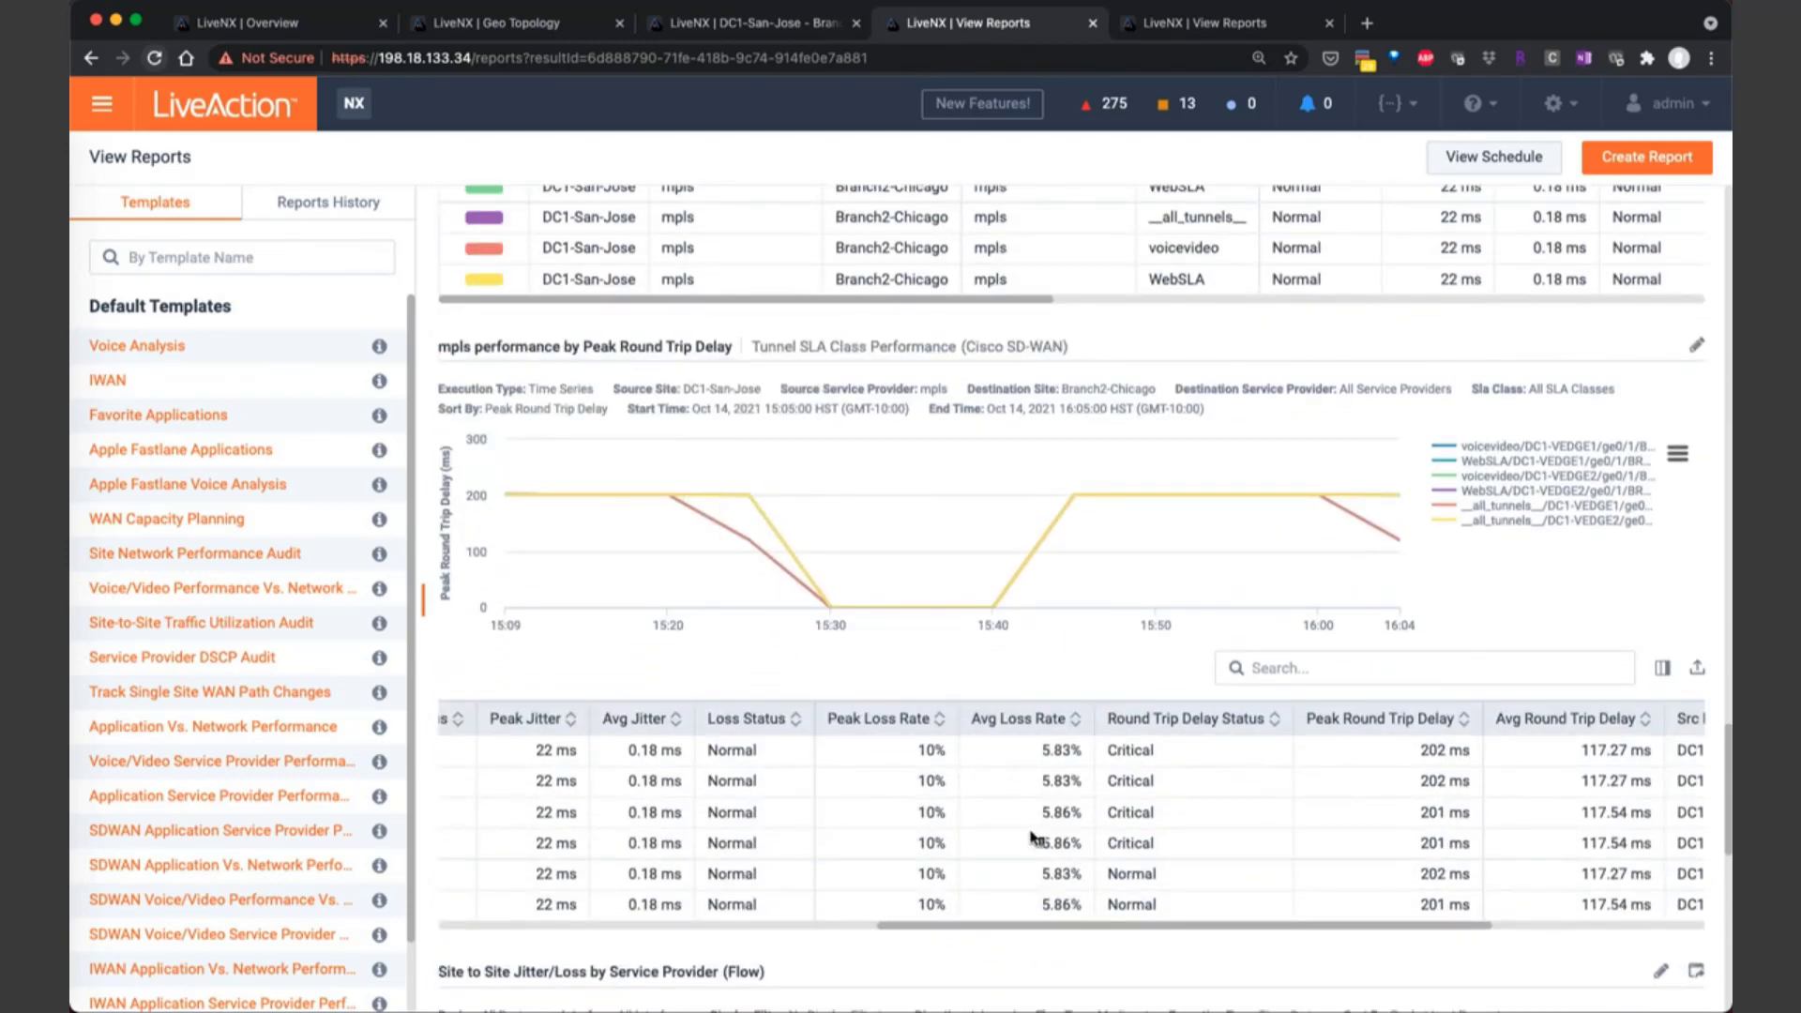
{"action": "scroll", "coordinate": [1041, 901], "scroll_direction": "right", "scroll_amount": 2}
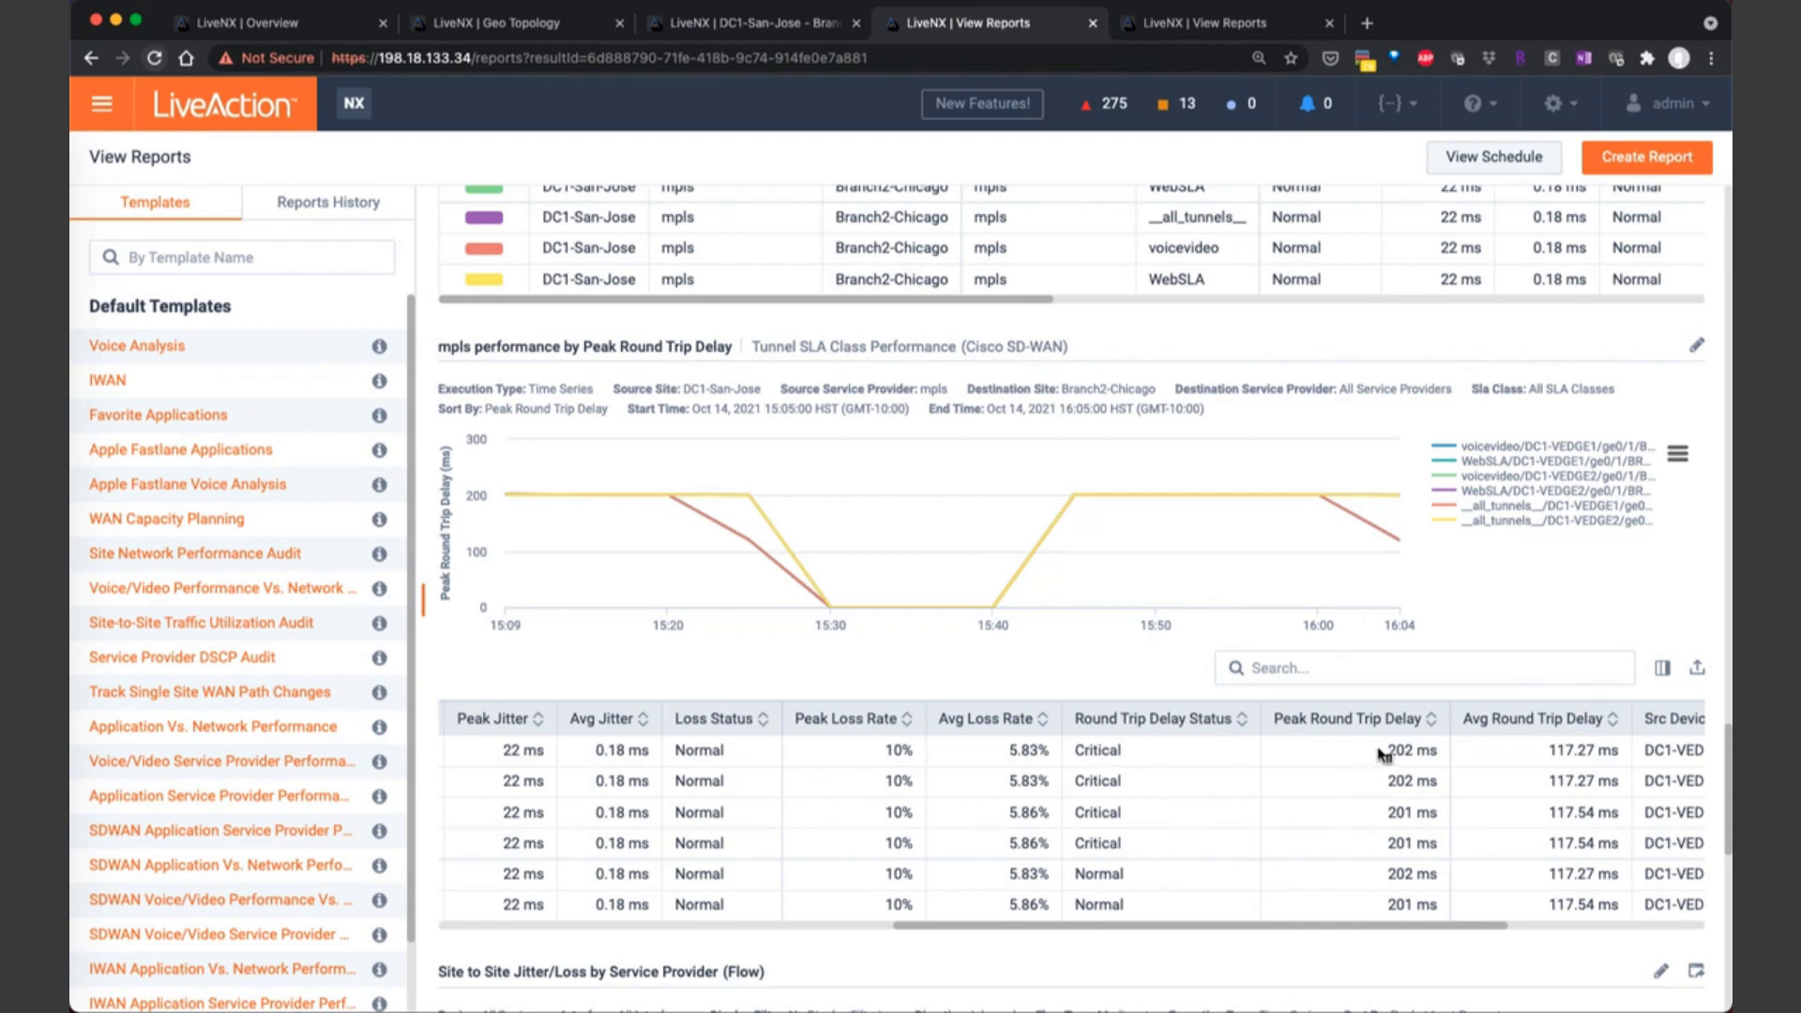
{"action": "left_click_drag", "start_coordinate": [1380, 753], "coordinate": [1417, 750]}
{"action": "mouse_move", "coordinate": [591, 507]}
{"action": "scroll", "coordinate": [947, 544], "scroll_direction": "up", "scroll_amount": 15}
{"action": "scroll", "coordinate": [954, 540], "scroll_direction": "up", "scroll_amount": 15}
{"action": "scroll", "coordinate": [954, 540], "scroll_direction": "up", "scroll_amount": 5}
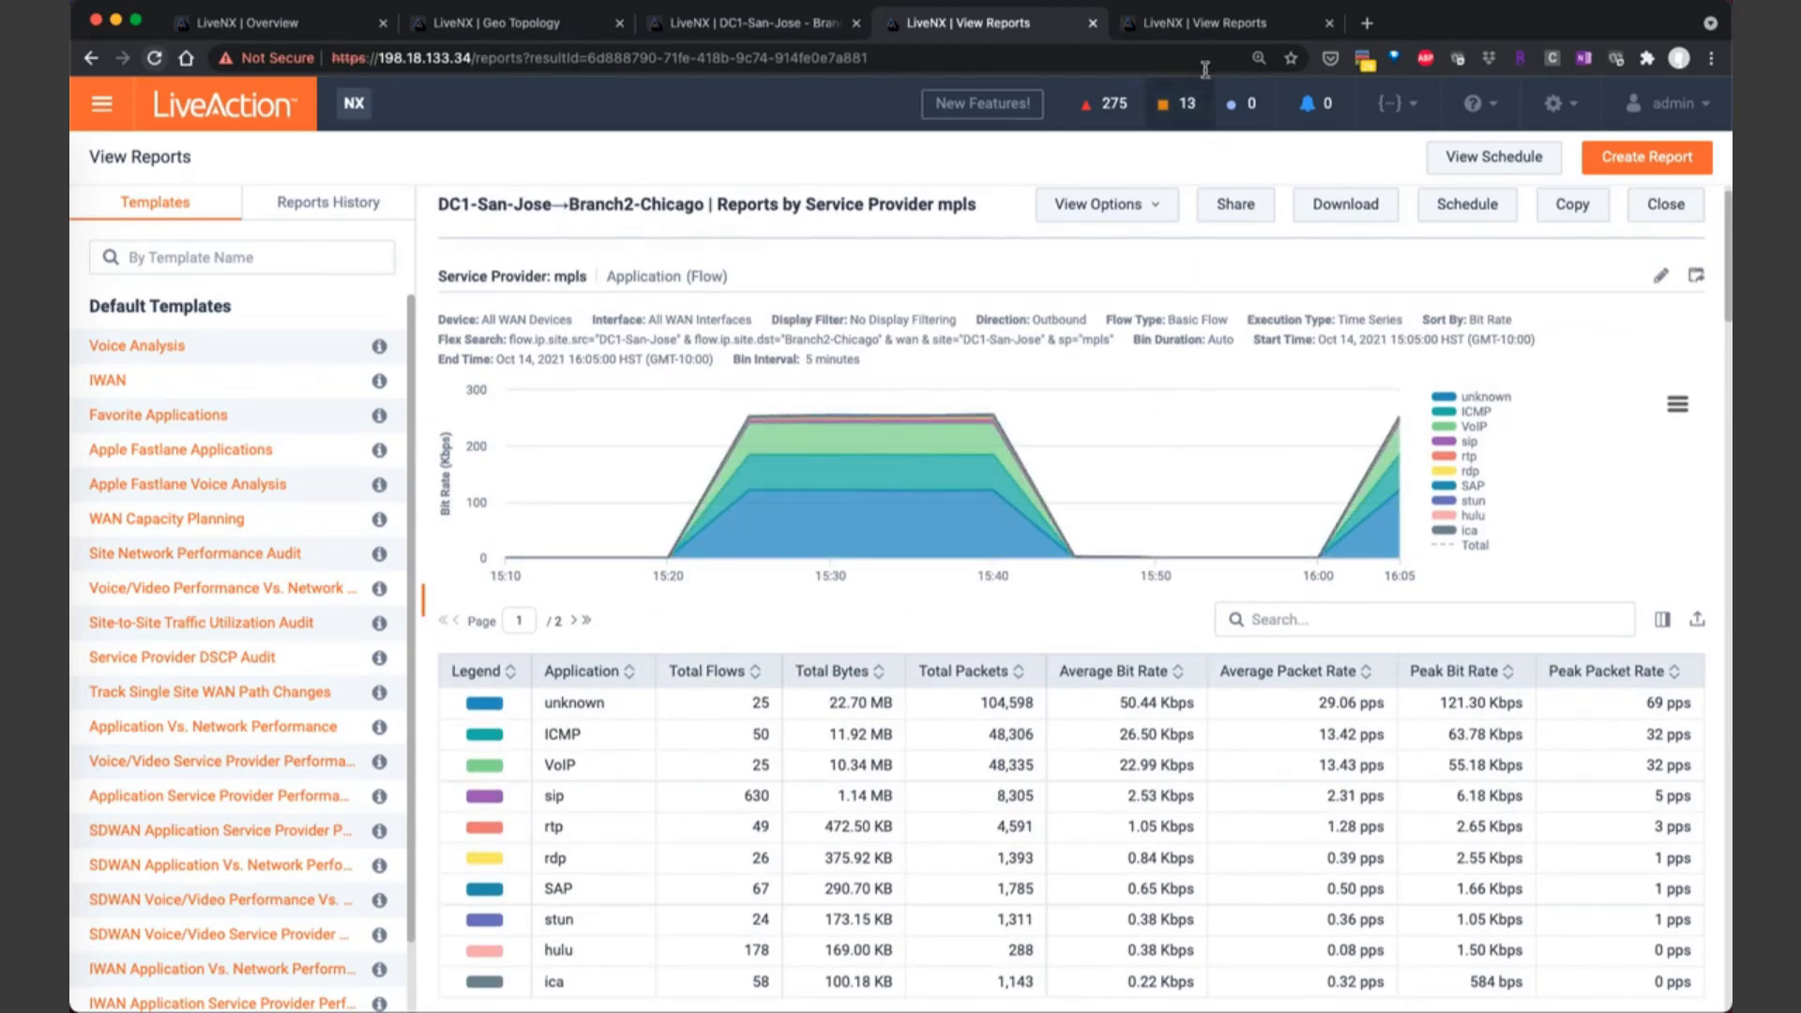
- Flip between the biz-internet and mpls report tabs, then go back to the Geo Topology map
{"action": "left_click", "coordinate": [1218, 23]}
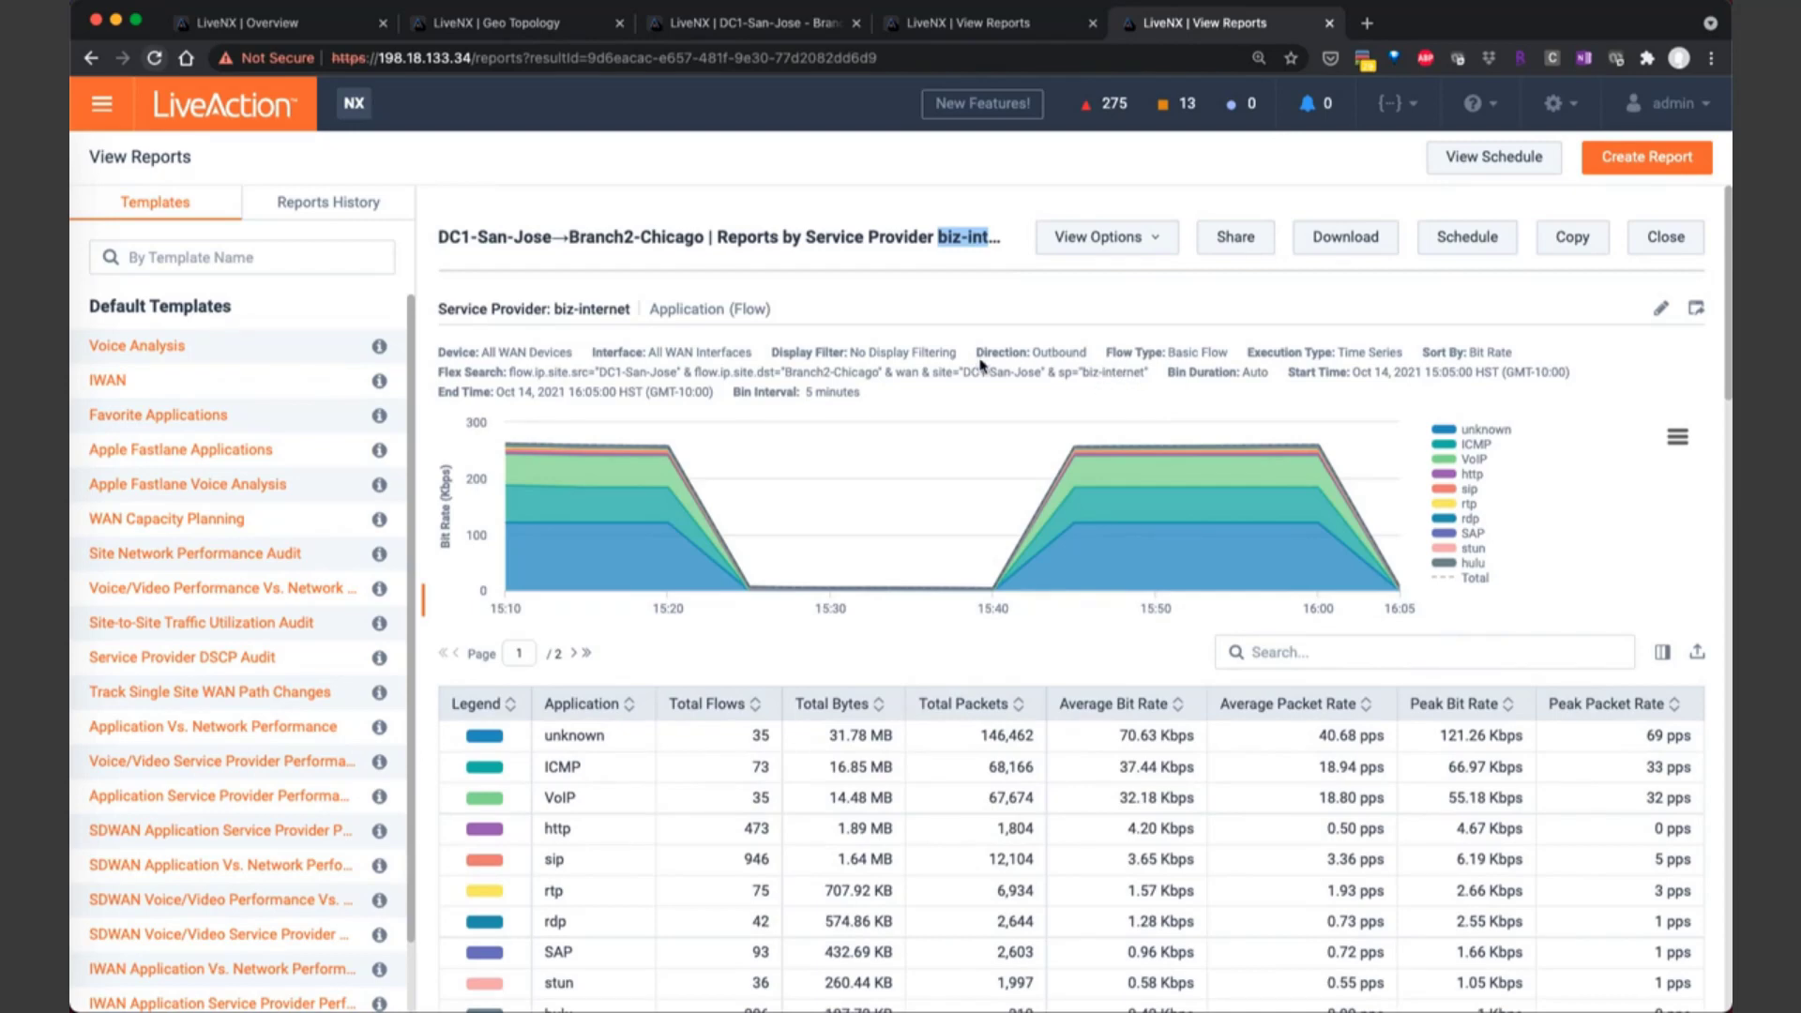
{"action": "left_click", "coordinate": [908, 308]}
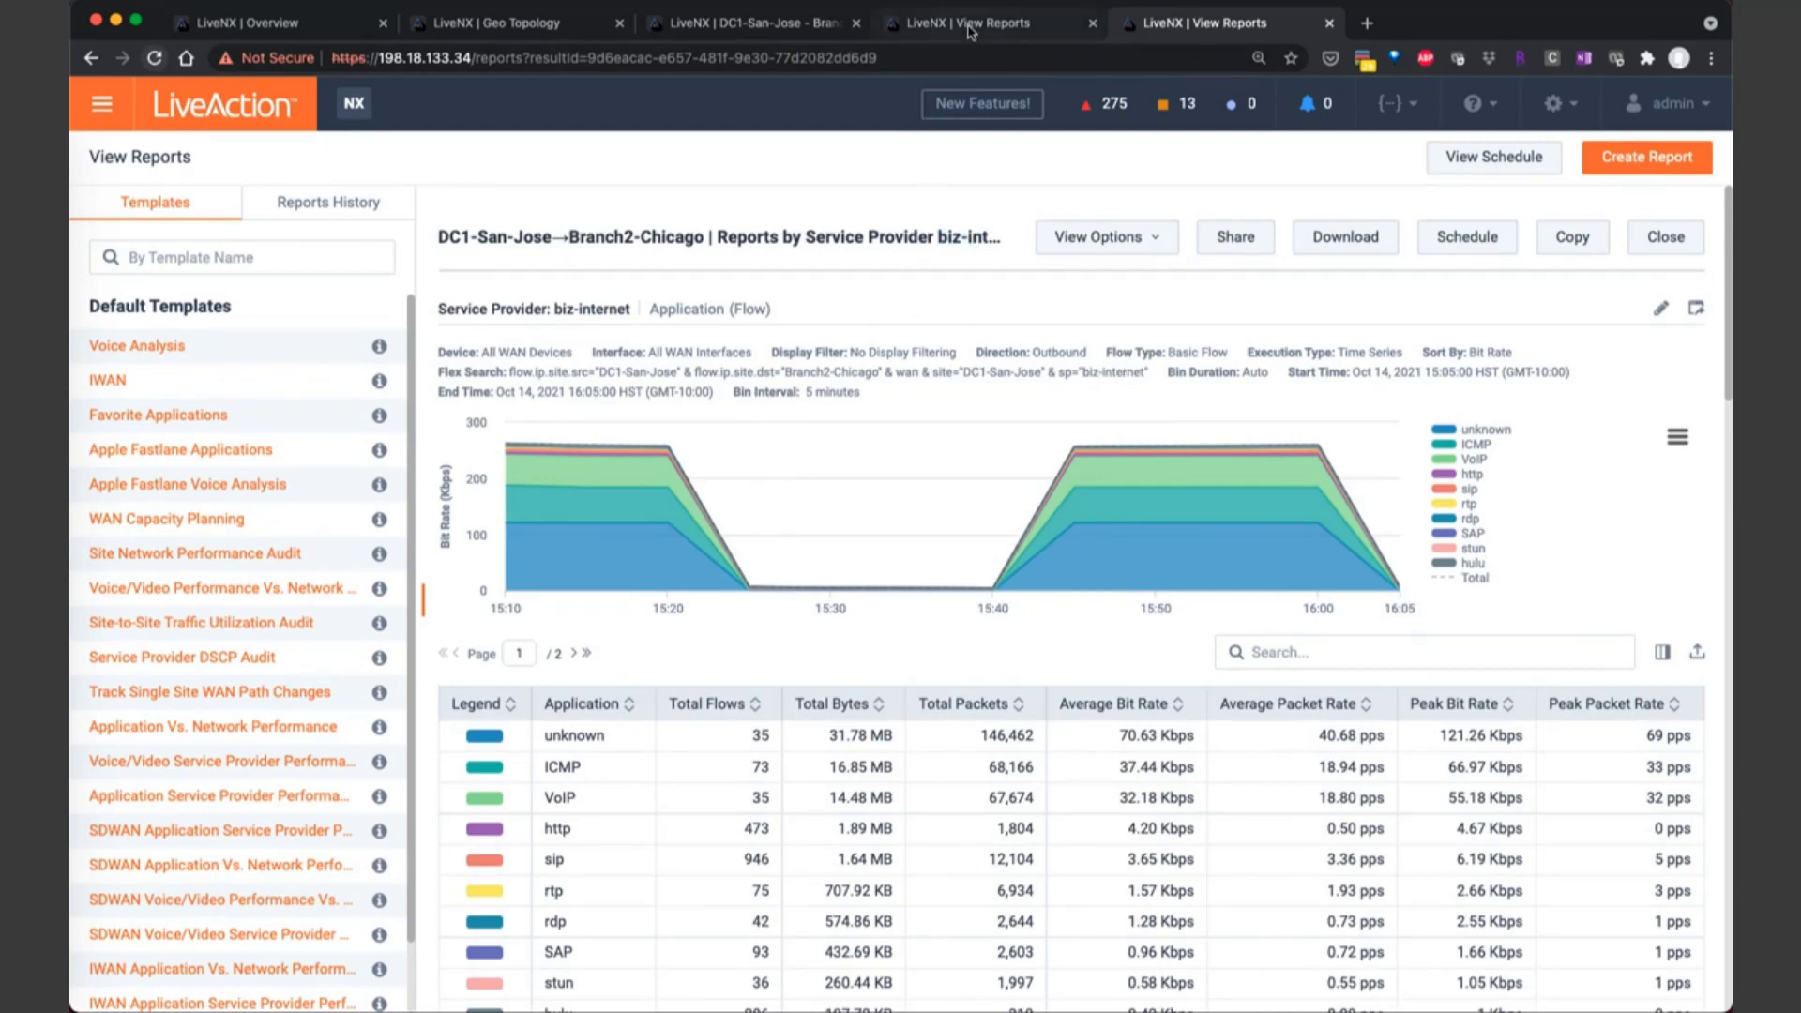
{"action": "left_click_drag", "start_coordinate": [935, 237], "coordinate": [979, 236]}
{"action": "left_click", "coordinate": [1042, 30]}
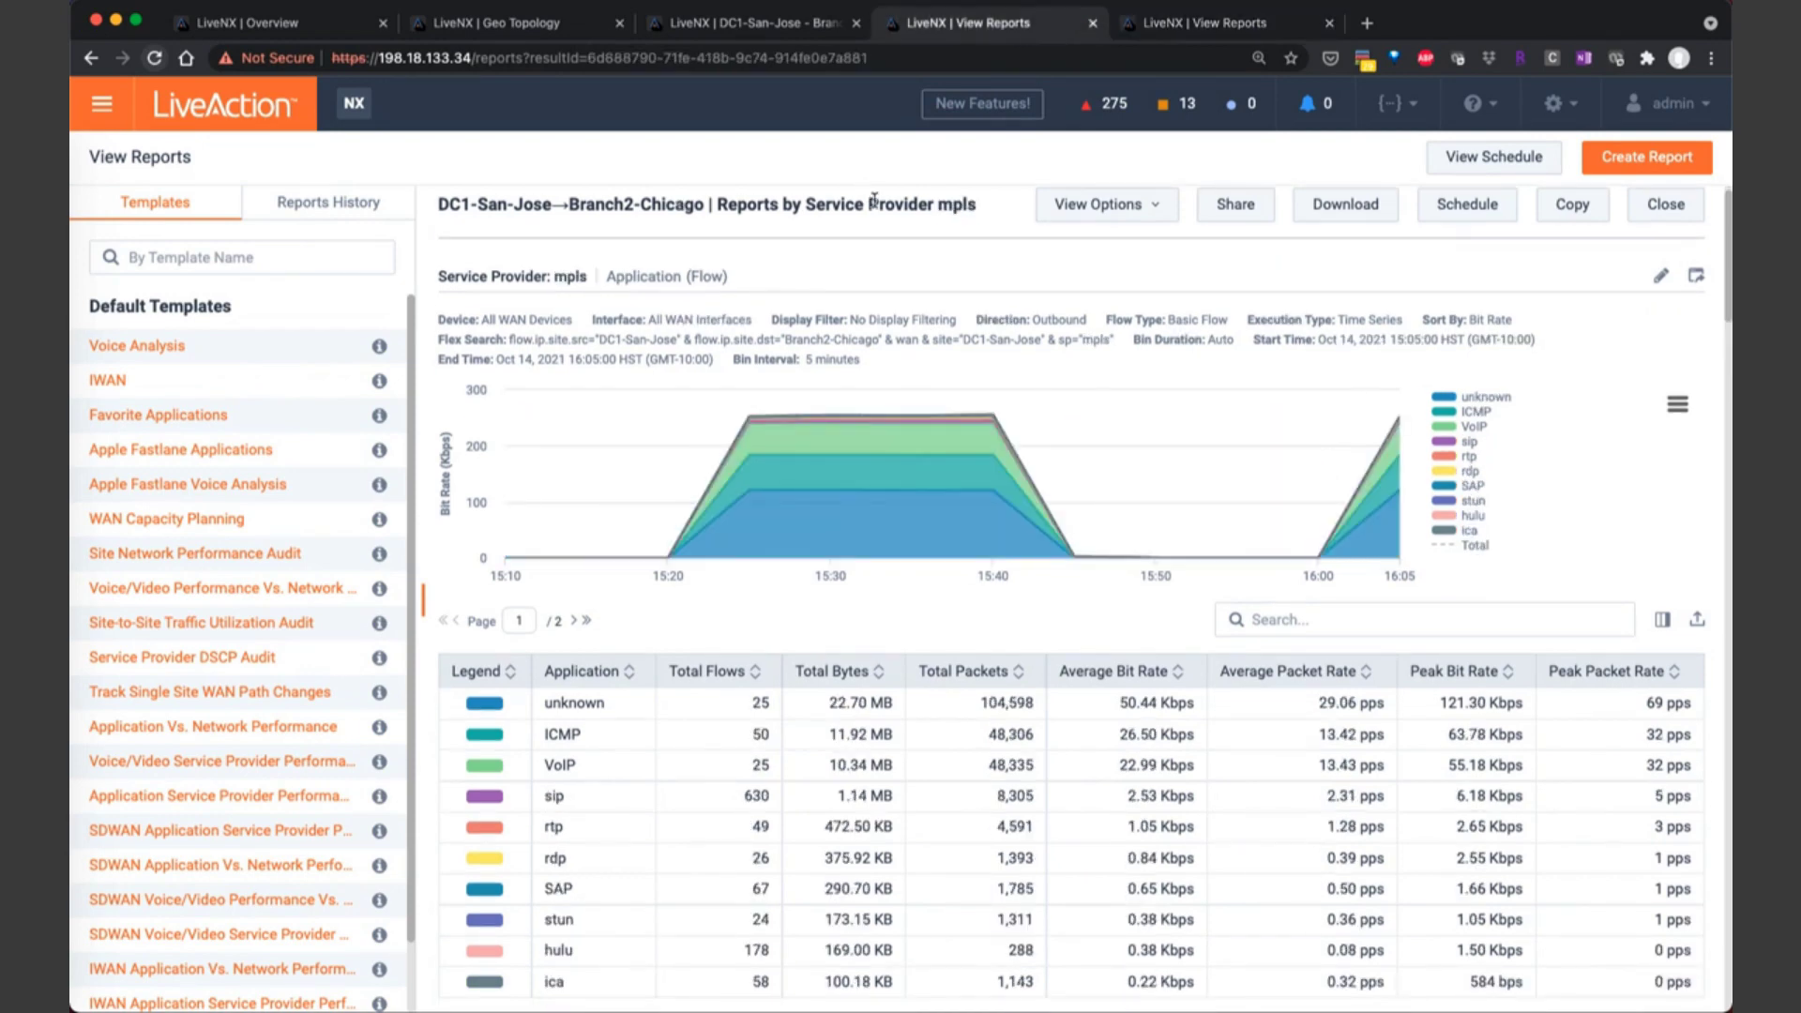
{"action": "double_click", "coordinate": [966, 205]}
{"action": "left_click", "coordinate": [1225, 24]}
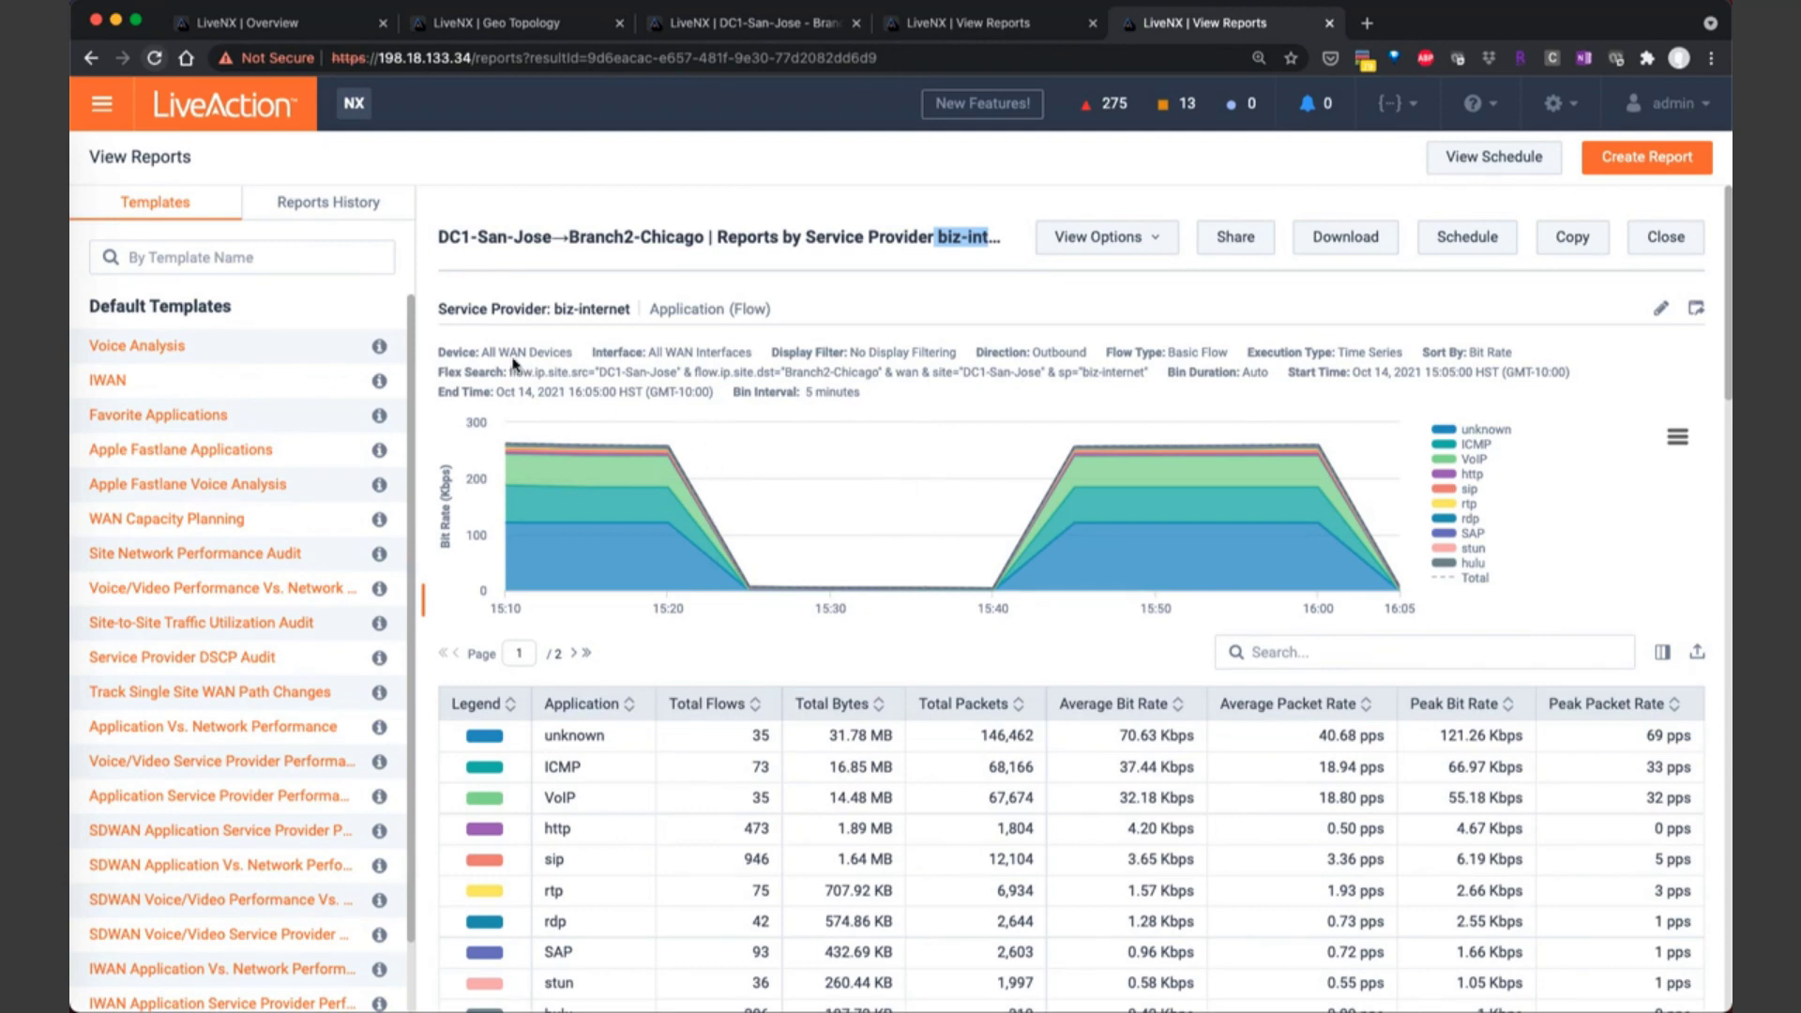
{"action": "left_click", "coordinate": [531, 37]}
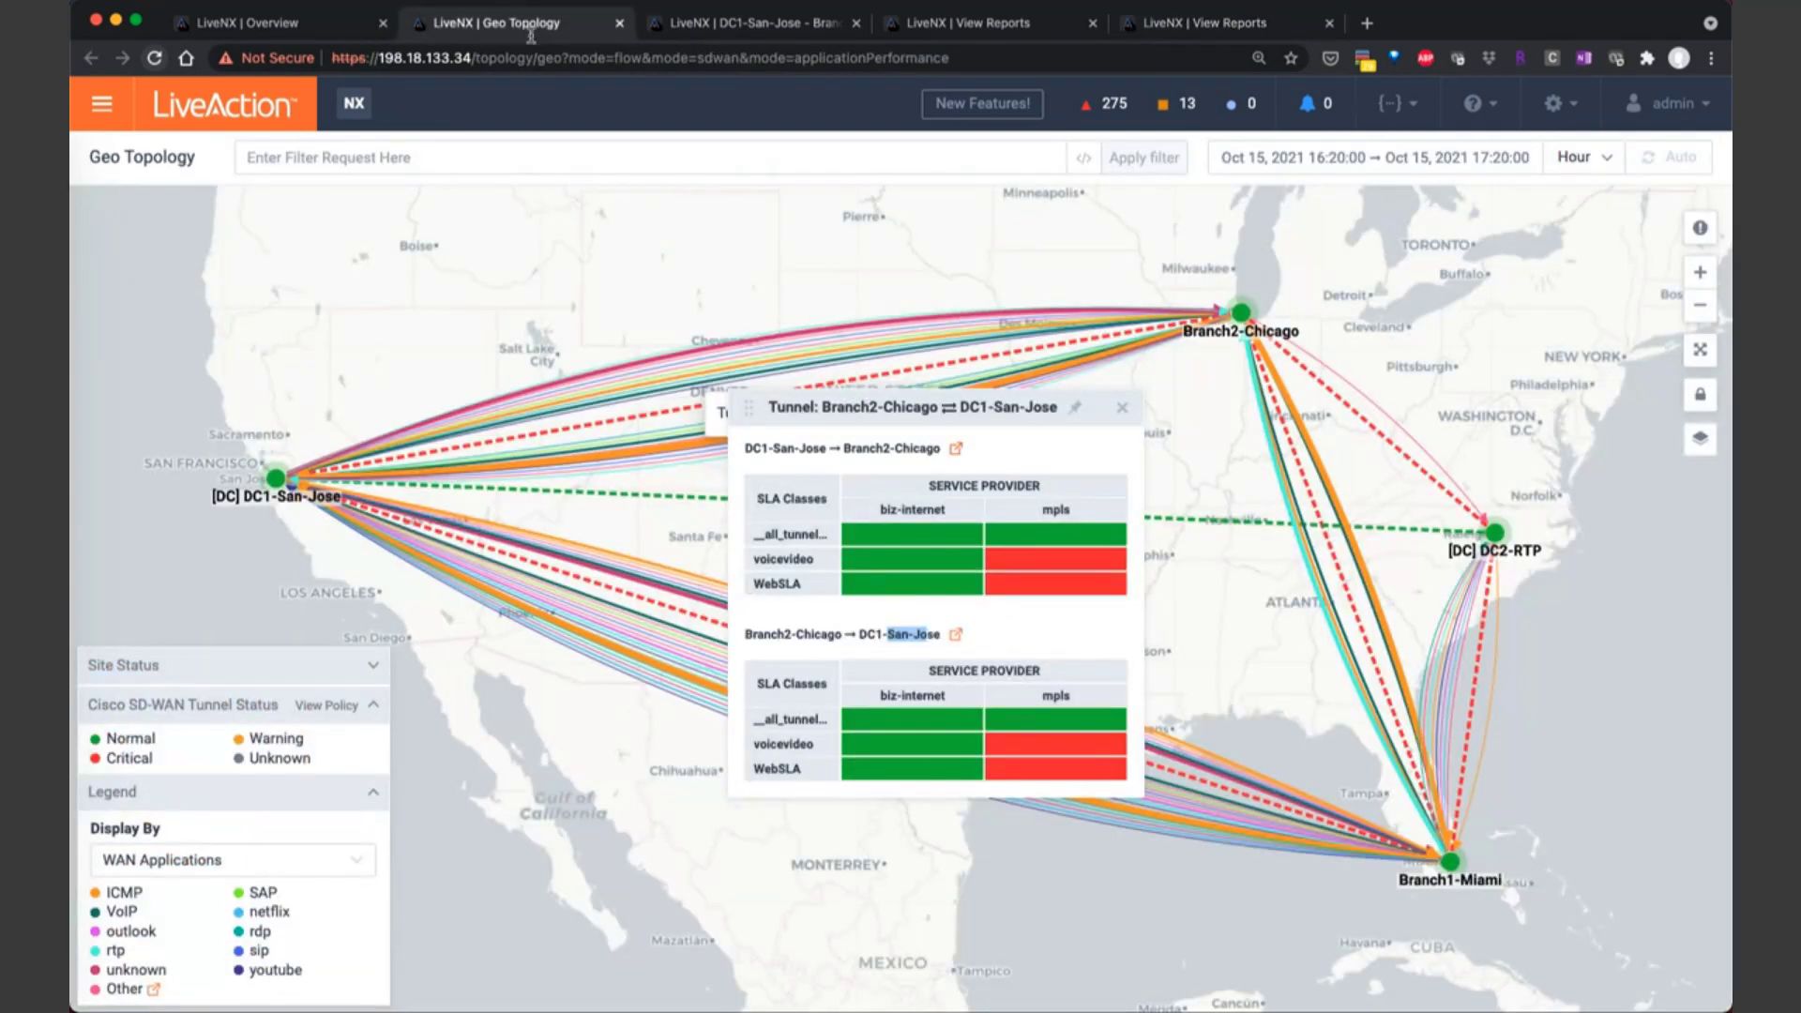